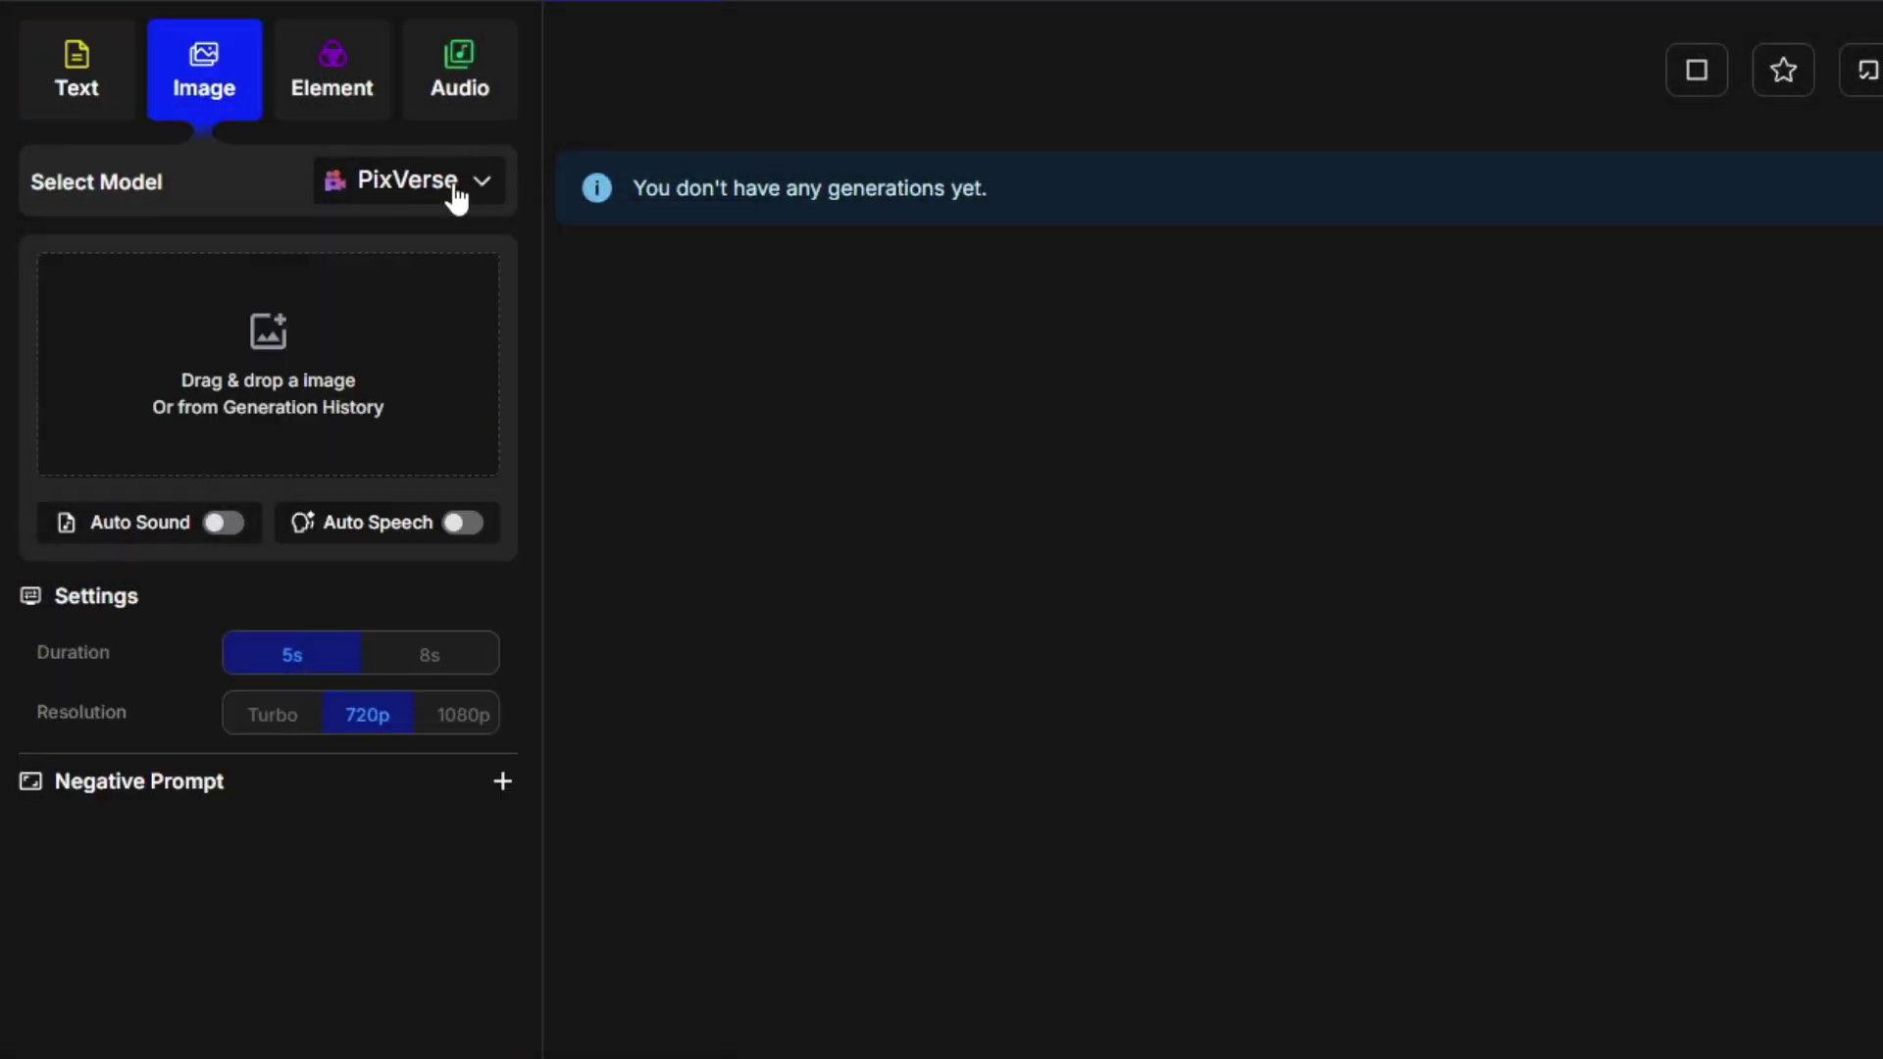
Step: Look through the models available for image-to-video generation
click(456, 182)
scroll(506, 245, down, 1)
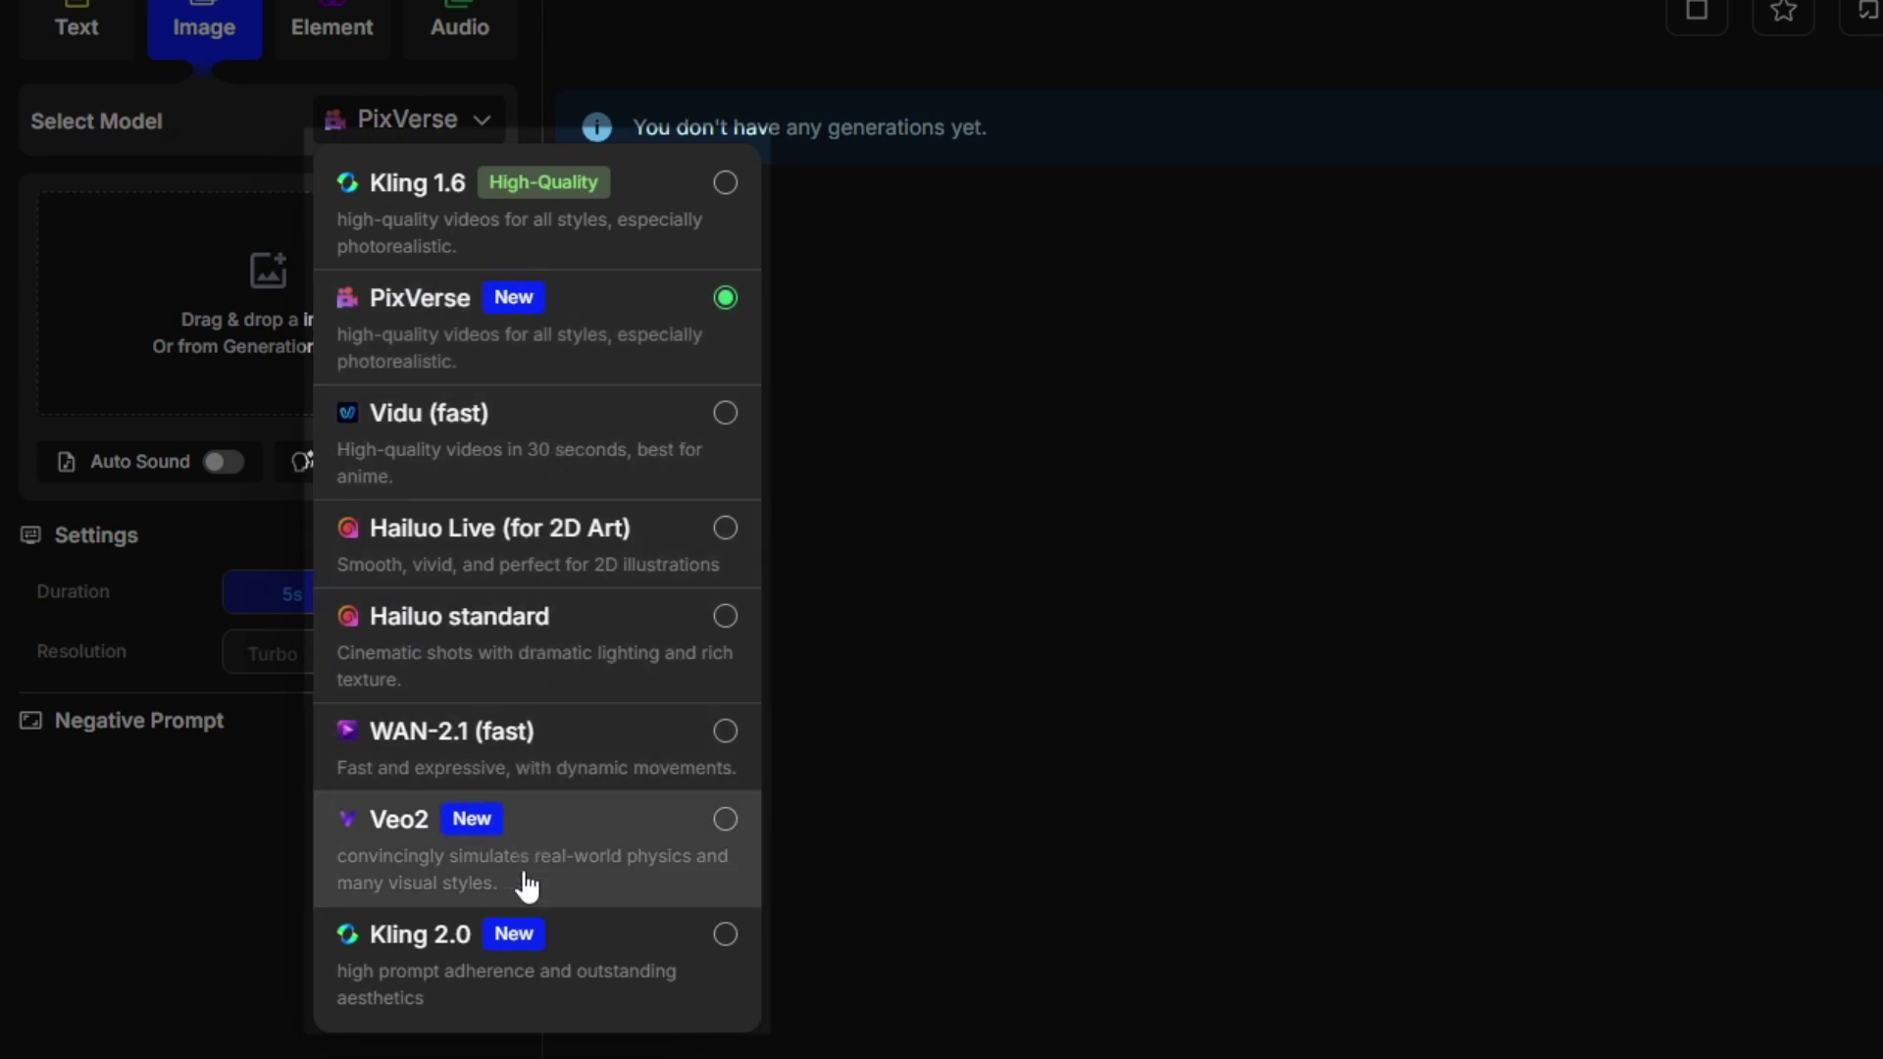
click(331, 30)
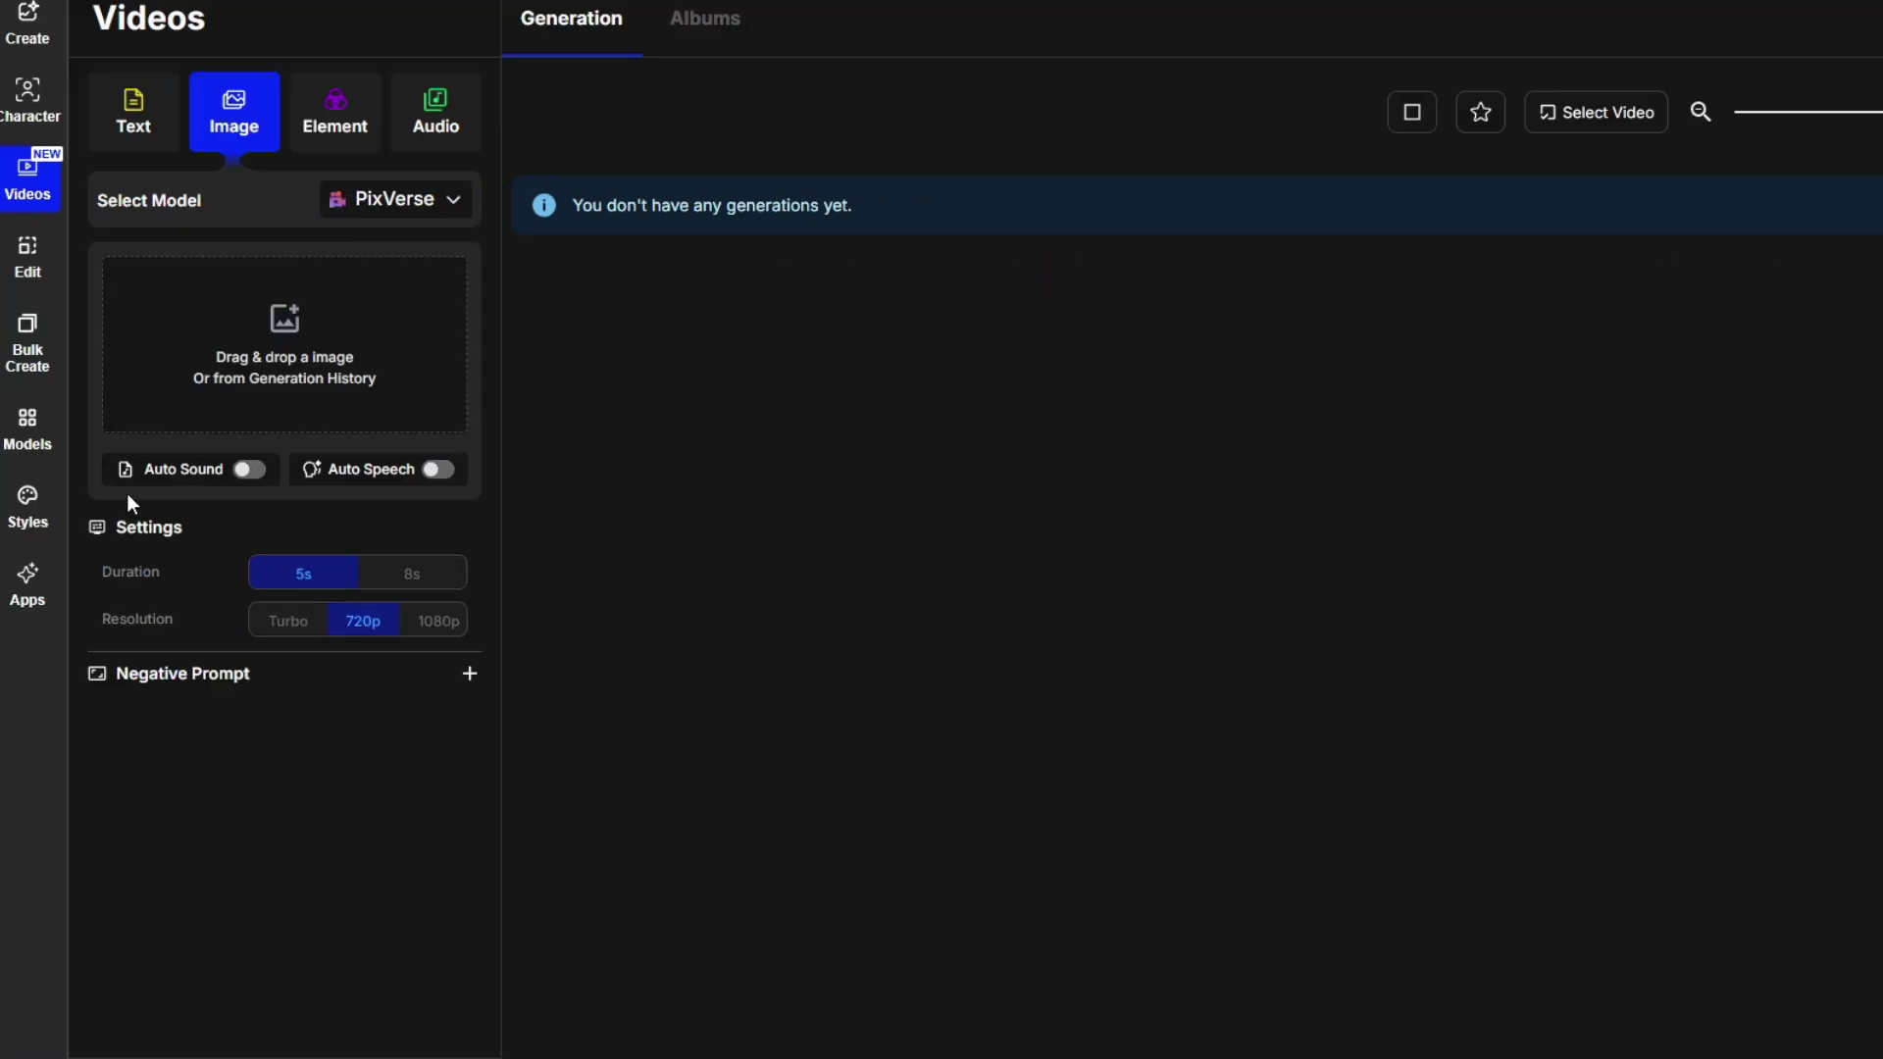
Step: Try the Auto Sound option, switch it off again and inspect the Auto Speech text, lip-sync and voice options
click(245, 467)
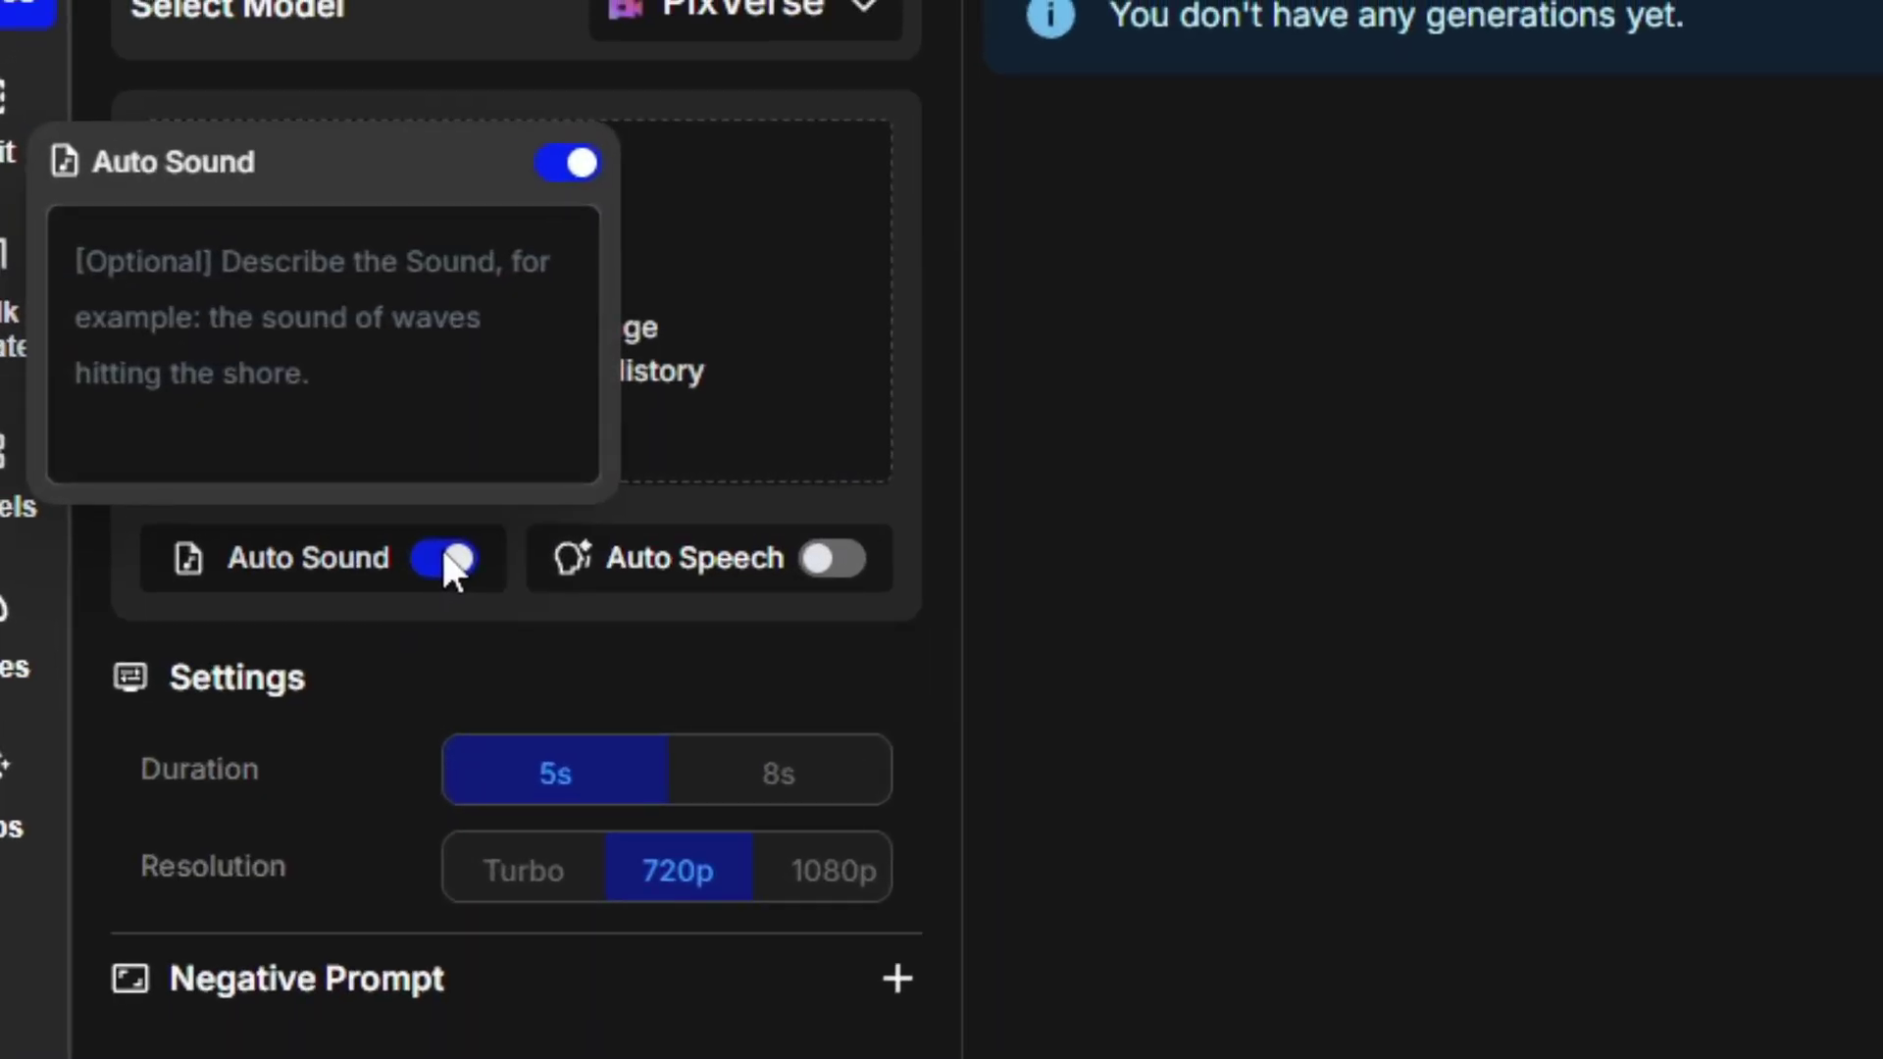
click(446, 559)
mouse_move(842, 556)
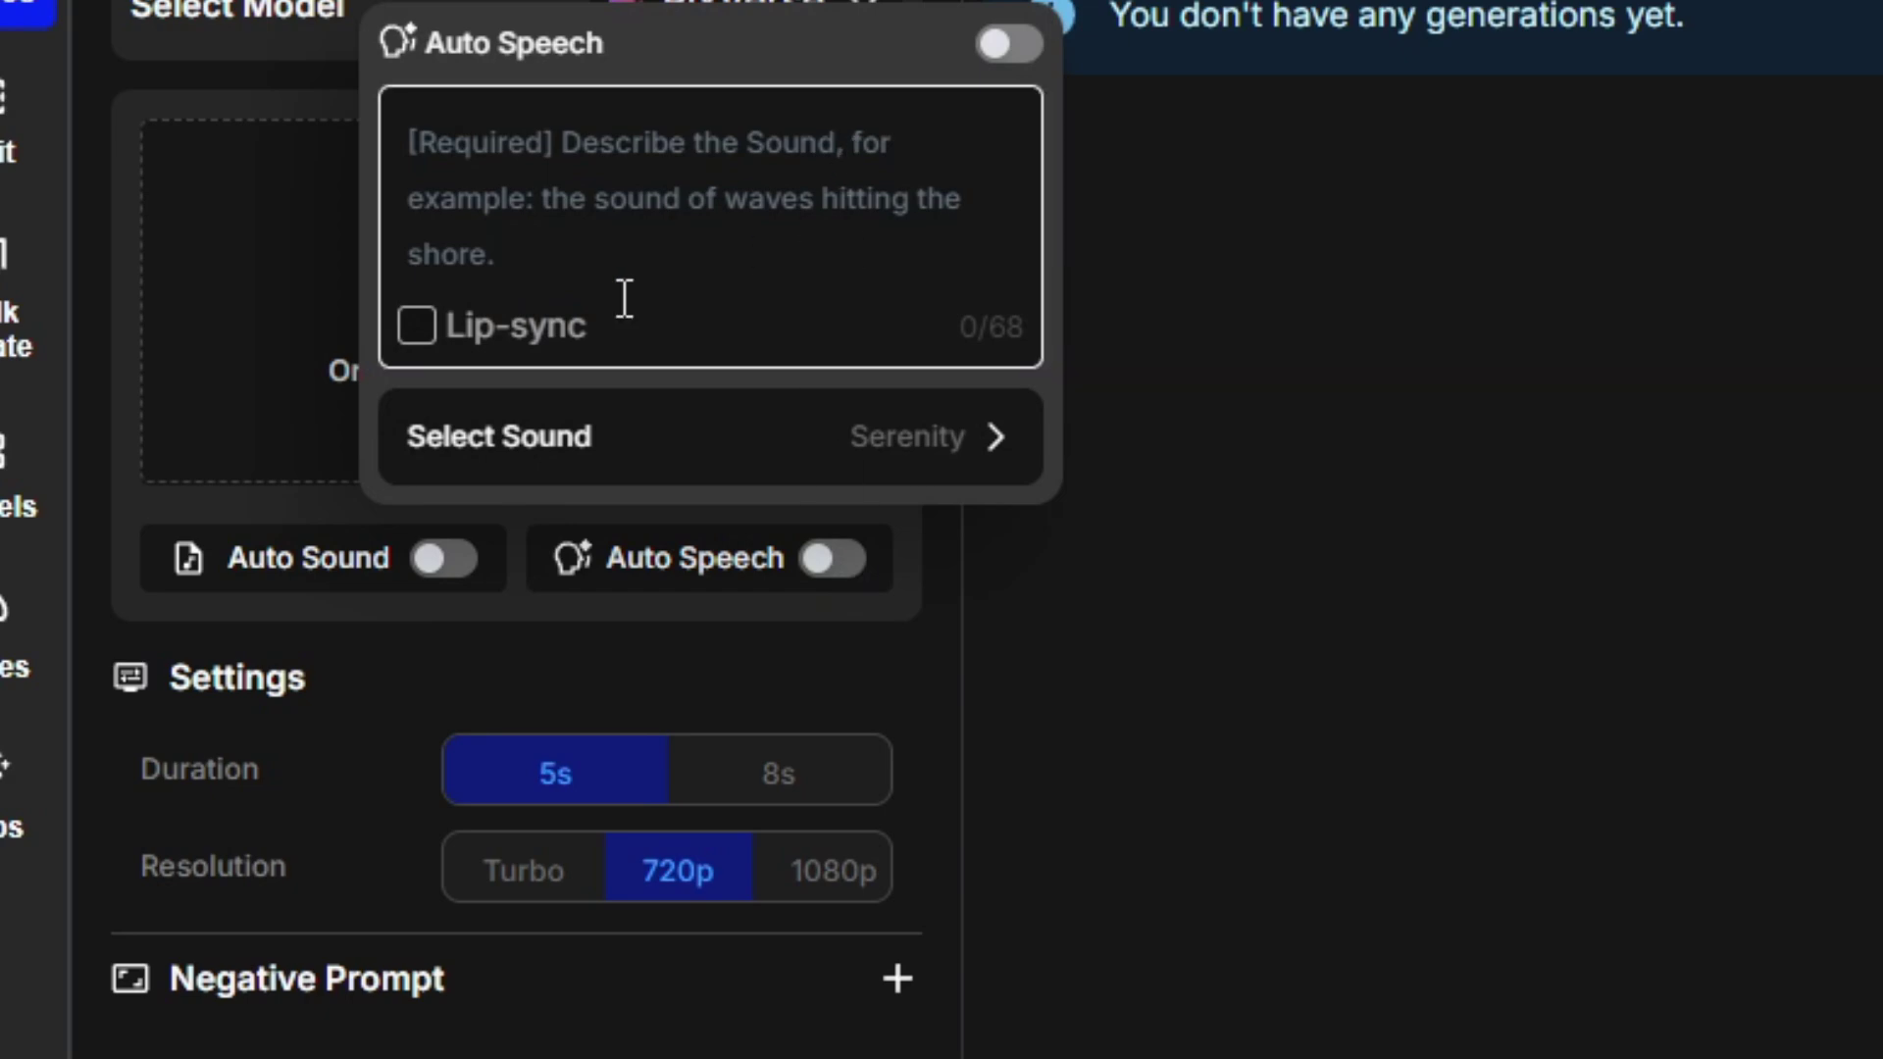
click(962, 454)
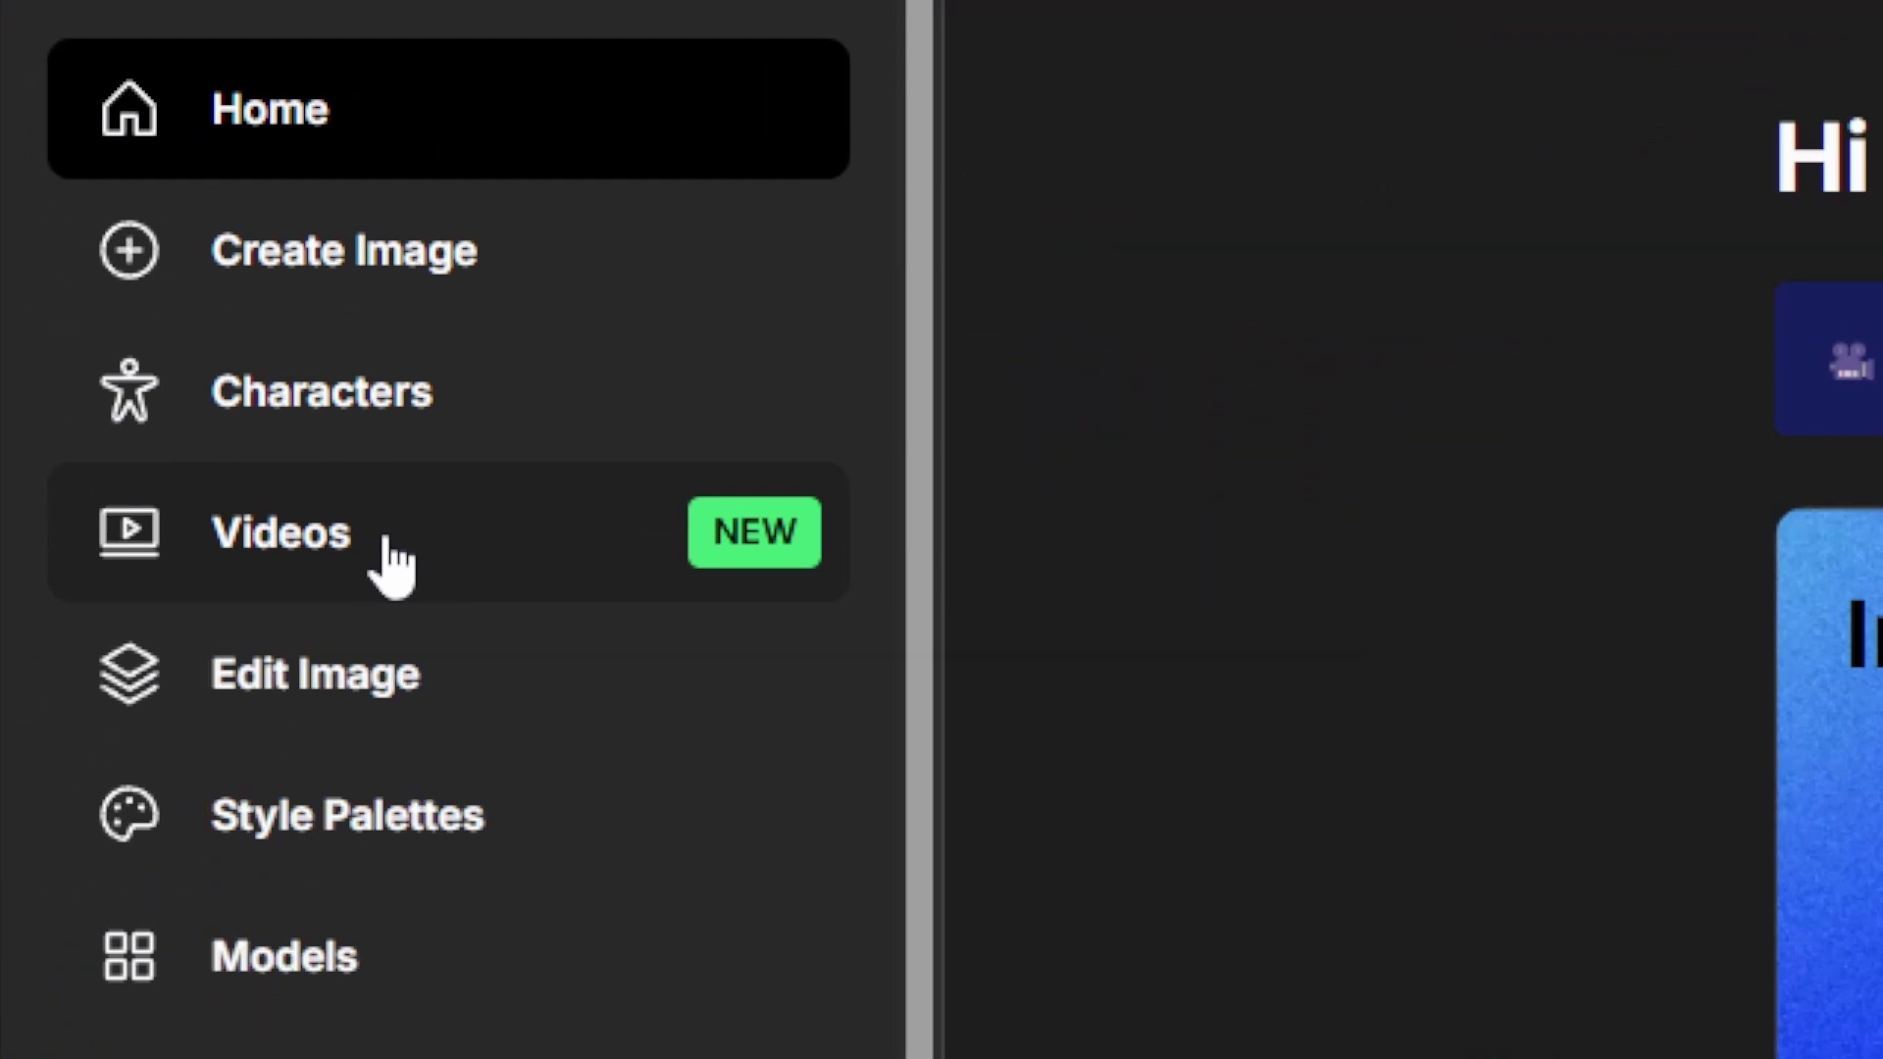
Step: Open the video generation workspace and review what the text, image, element and audio modes do
click(387, 551)
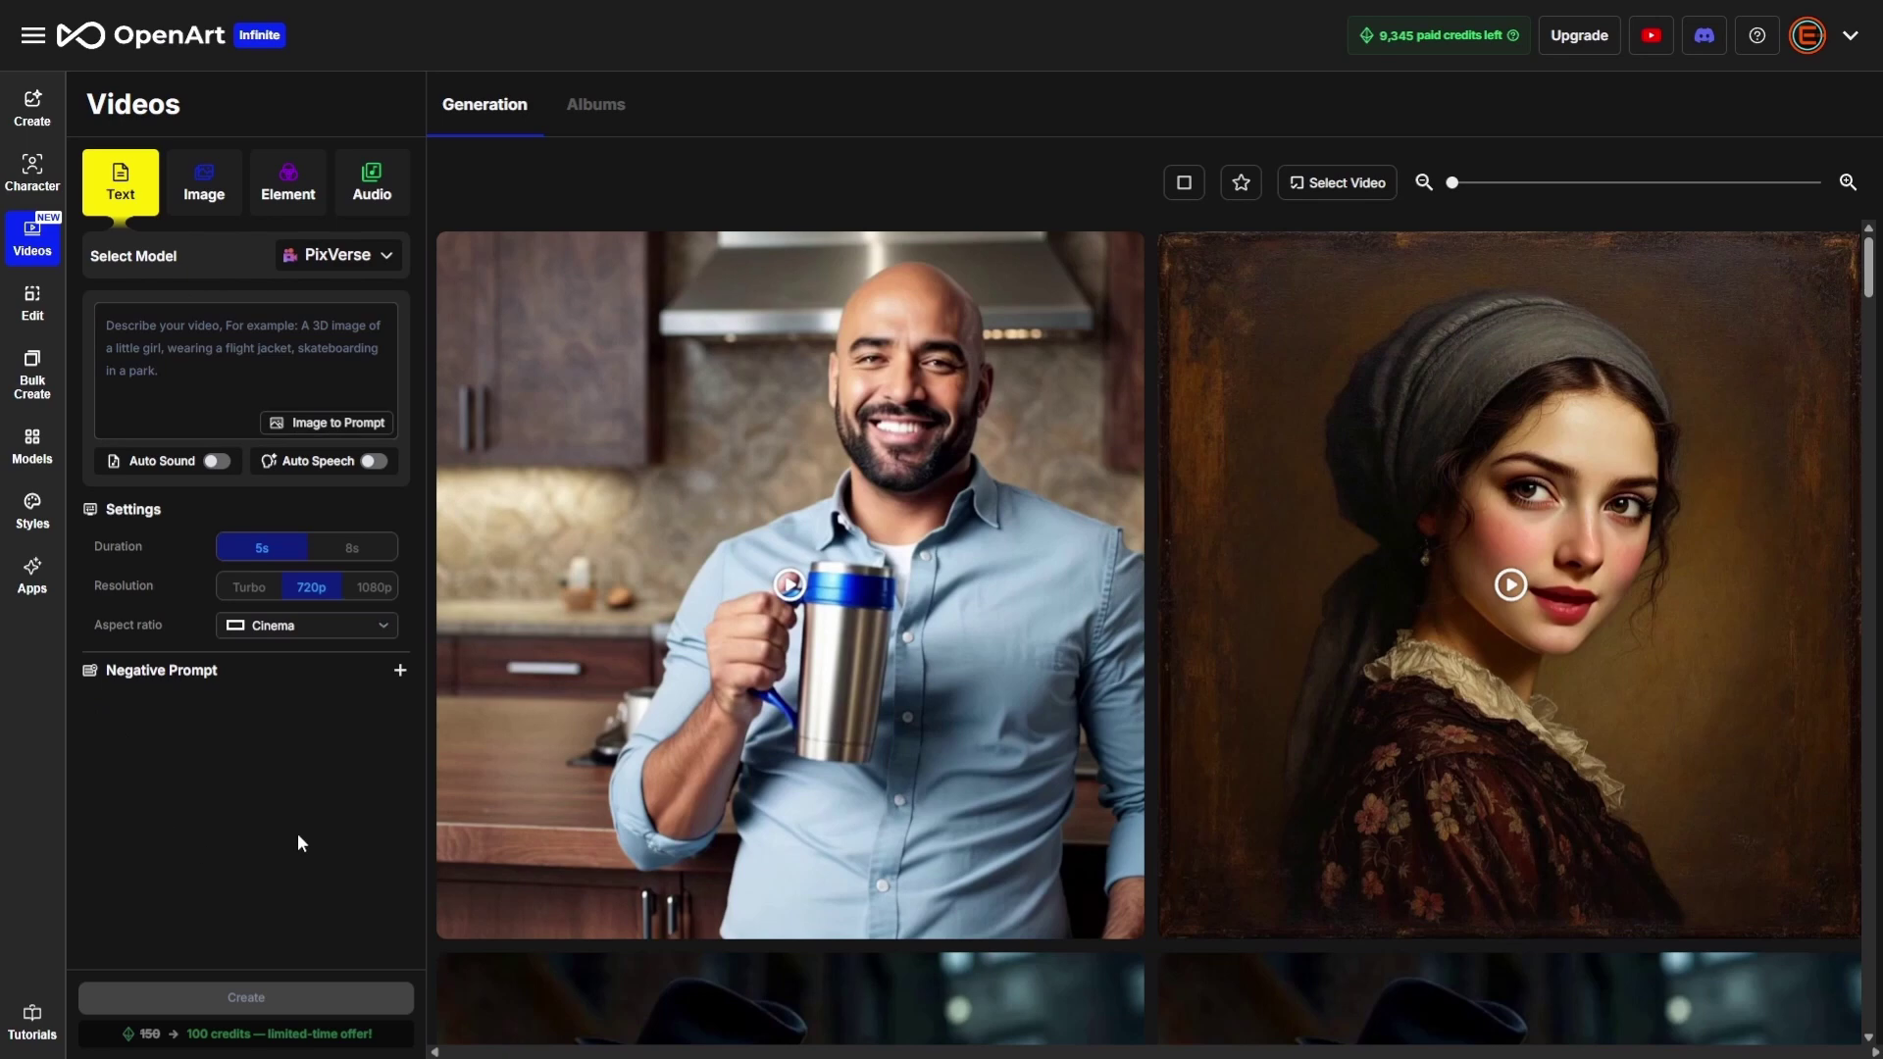
mouse_move(119, 195)
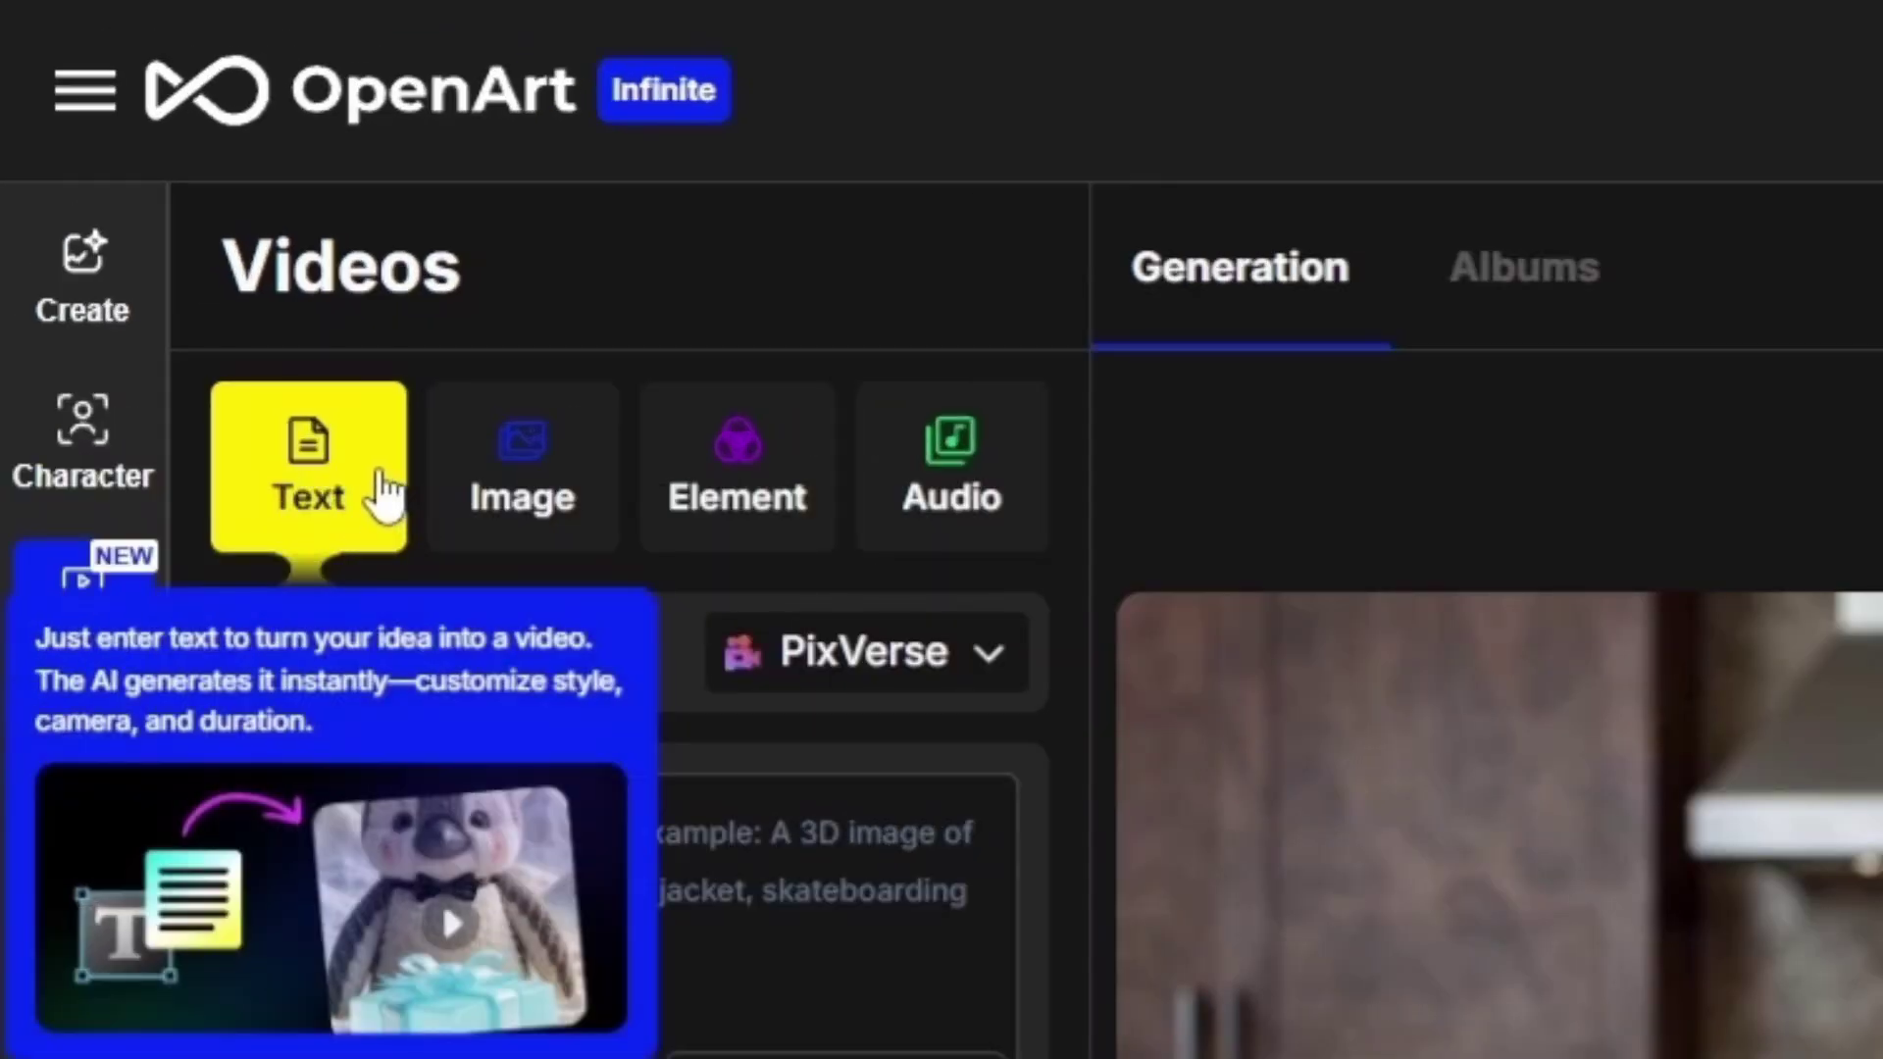
mouse_move(533, 485)
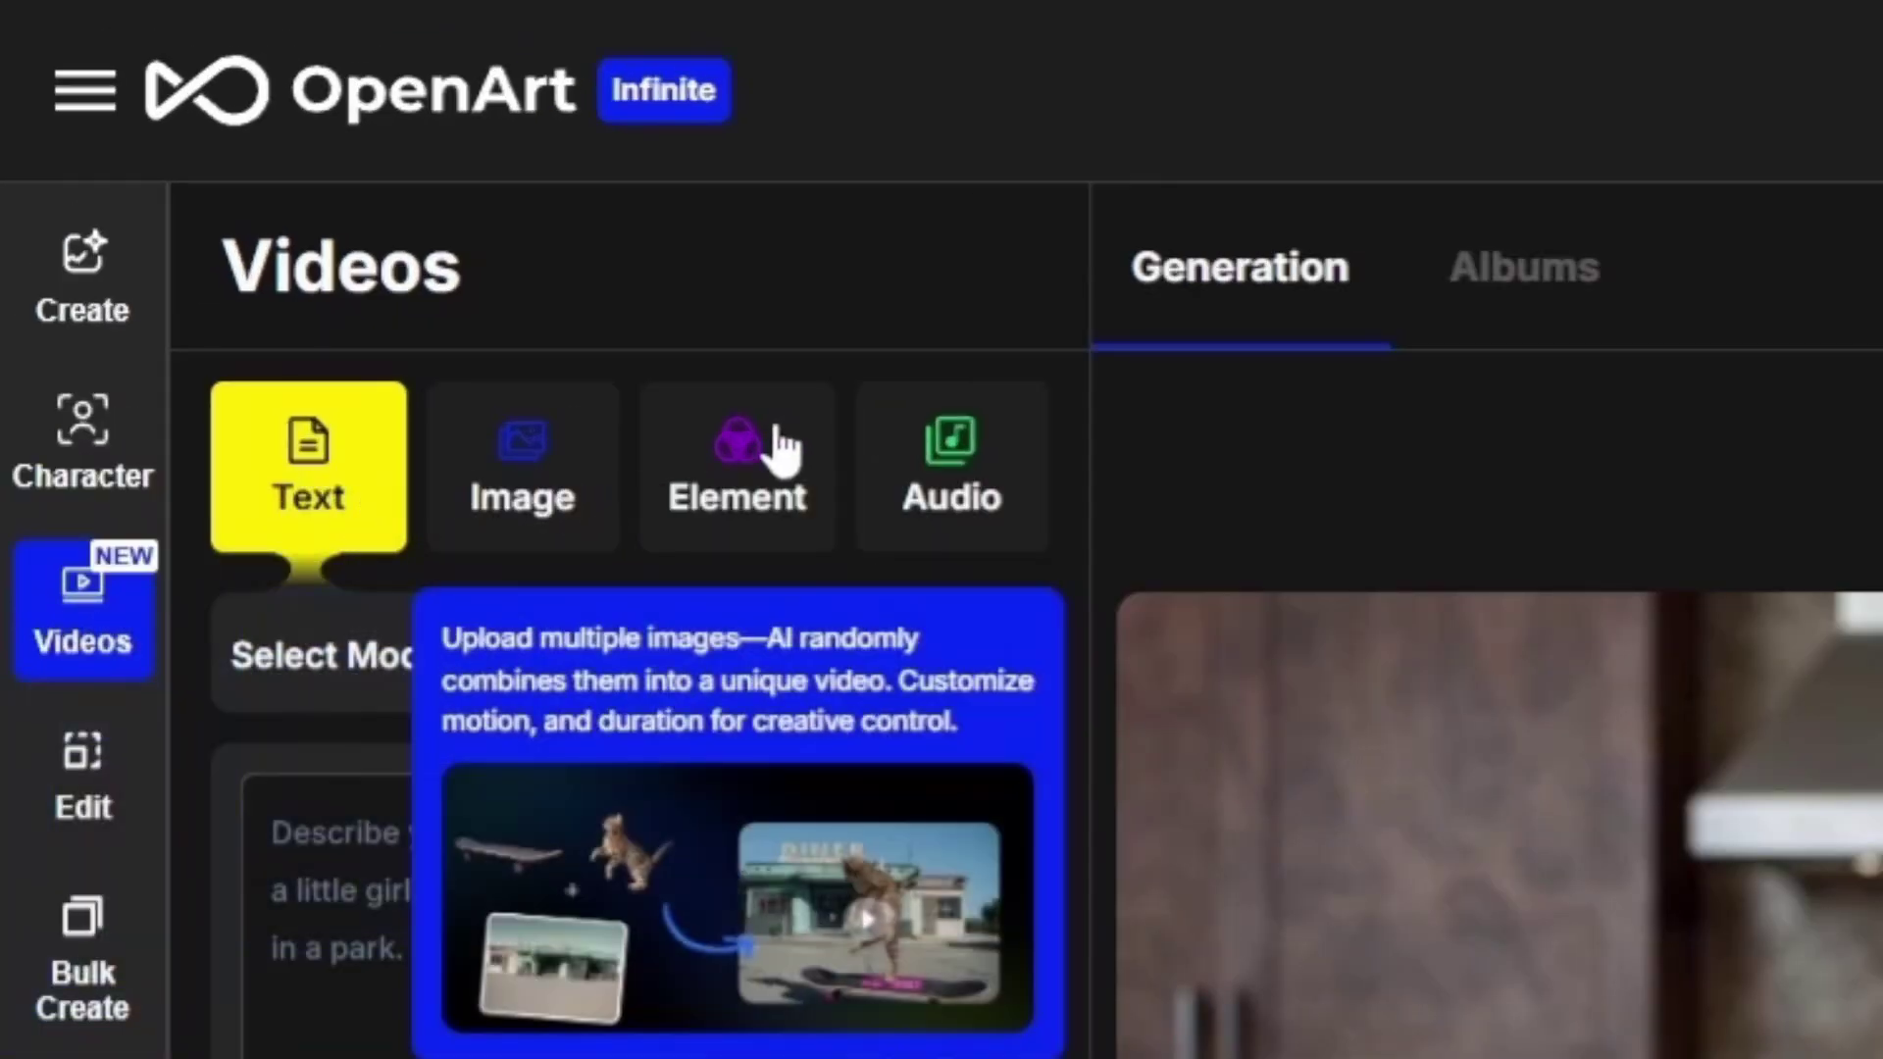
mouse_move(946, 463)
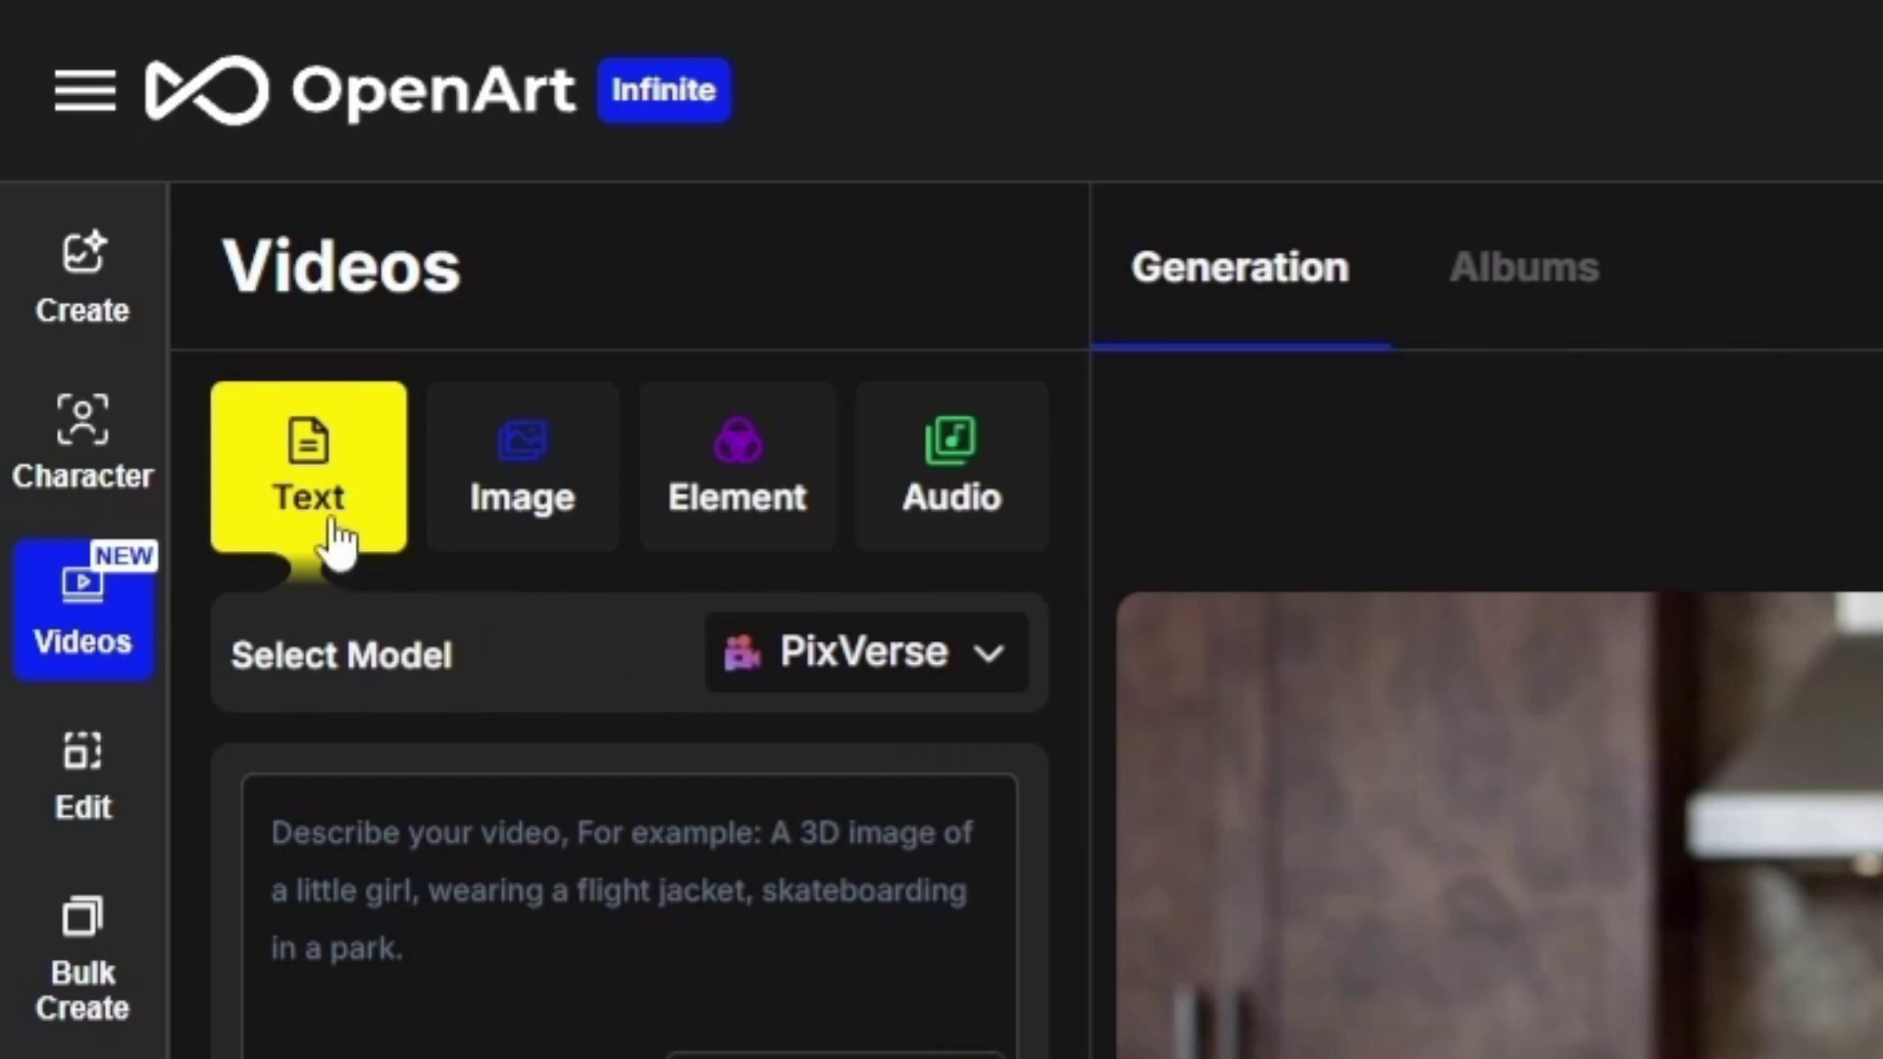
mouse_move(326, 502)
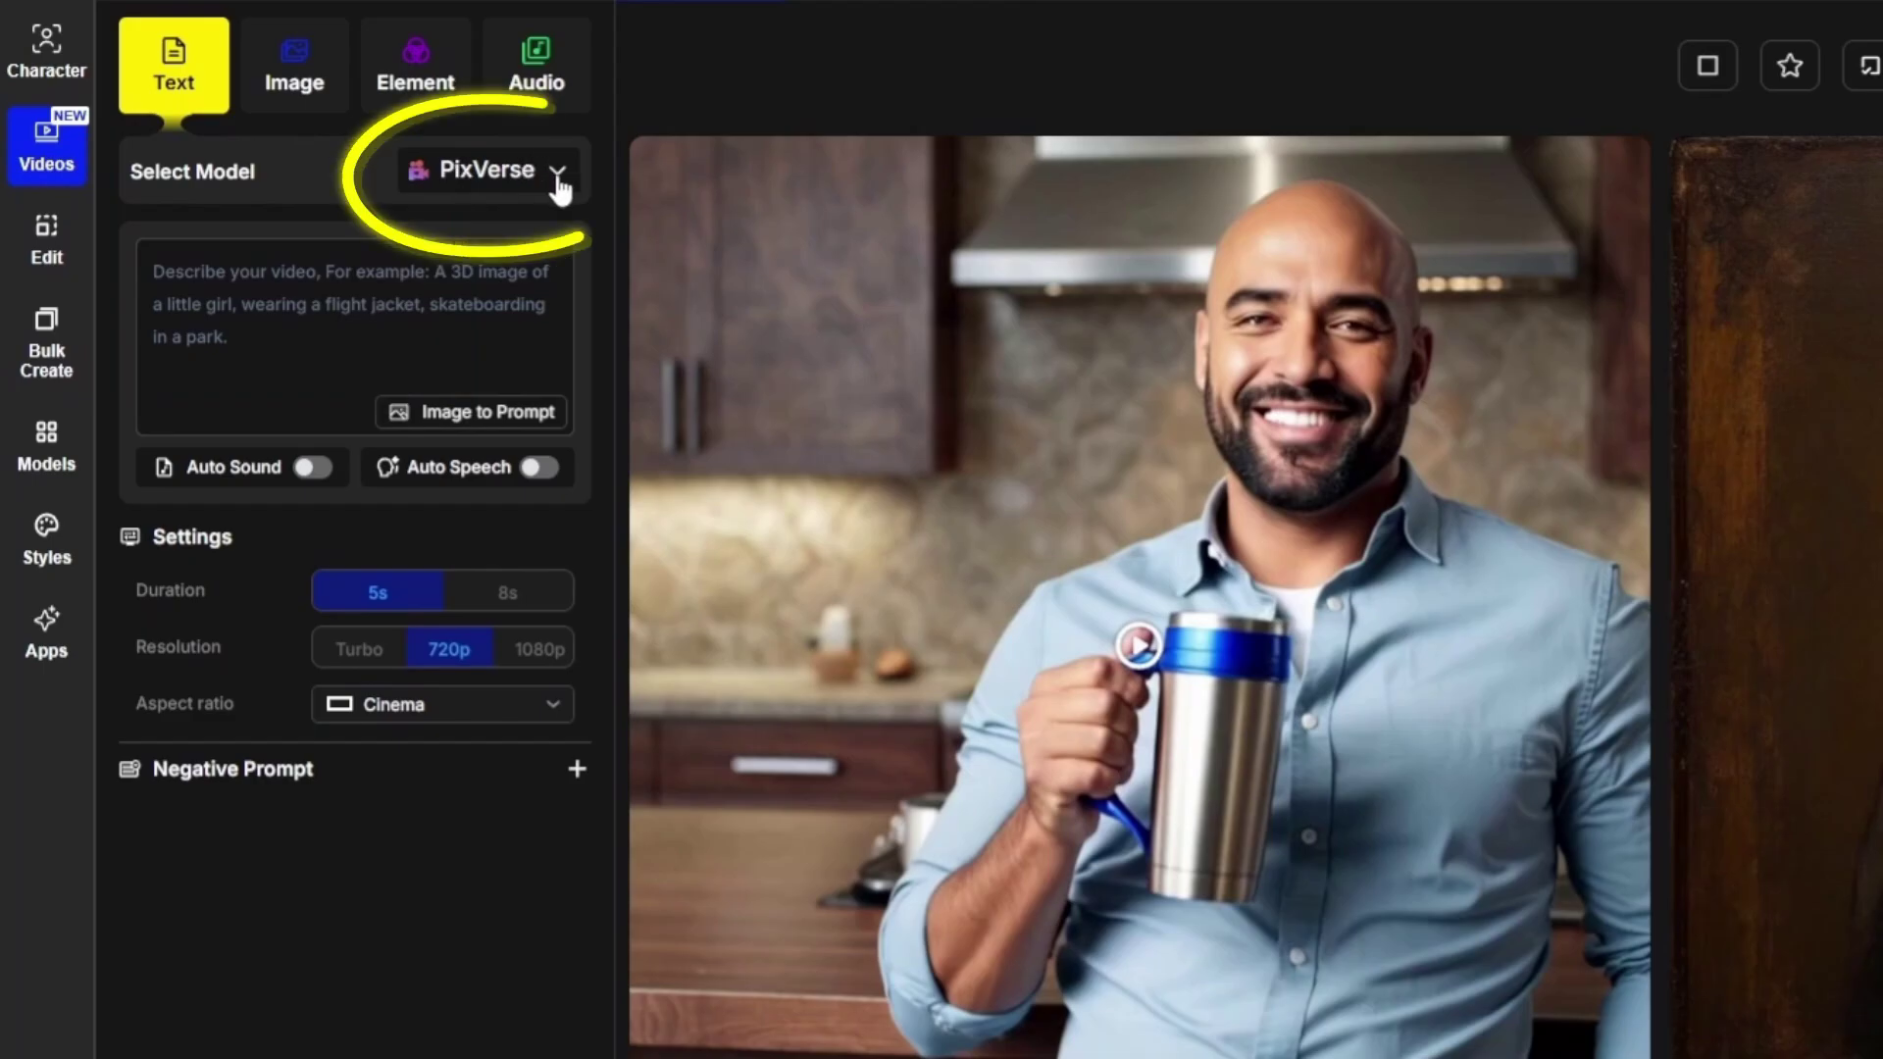
Step: Review the available text-to-video models and select Kling 2.0
click(555, 175)
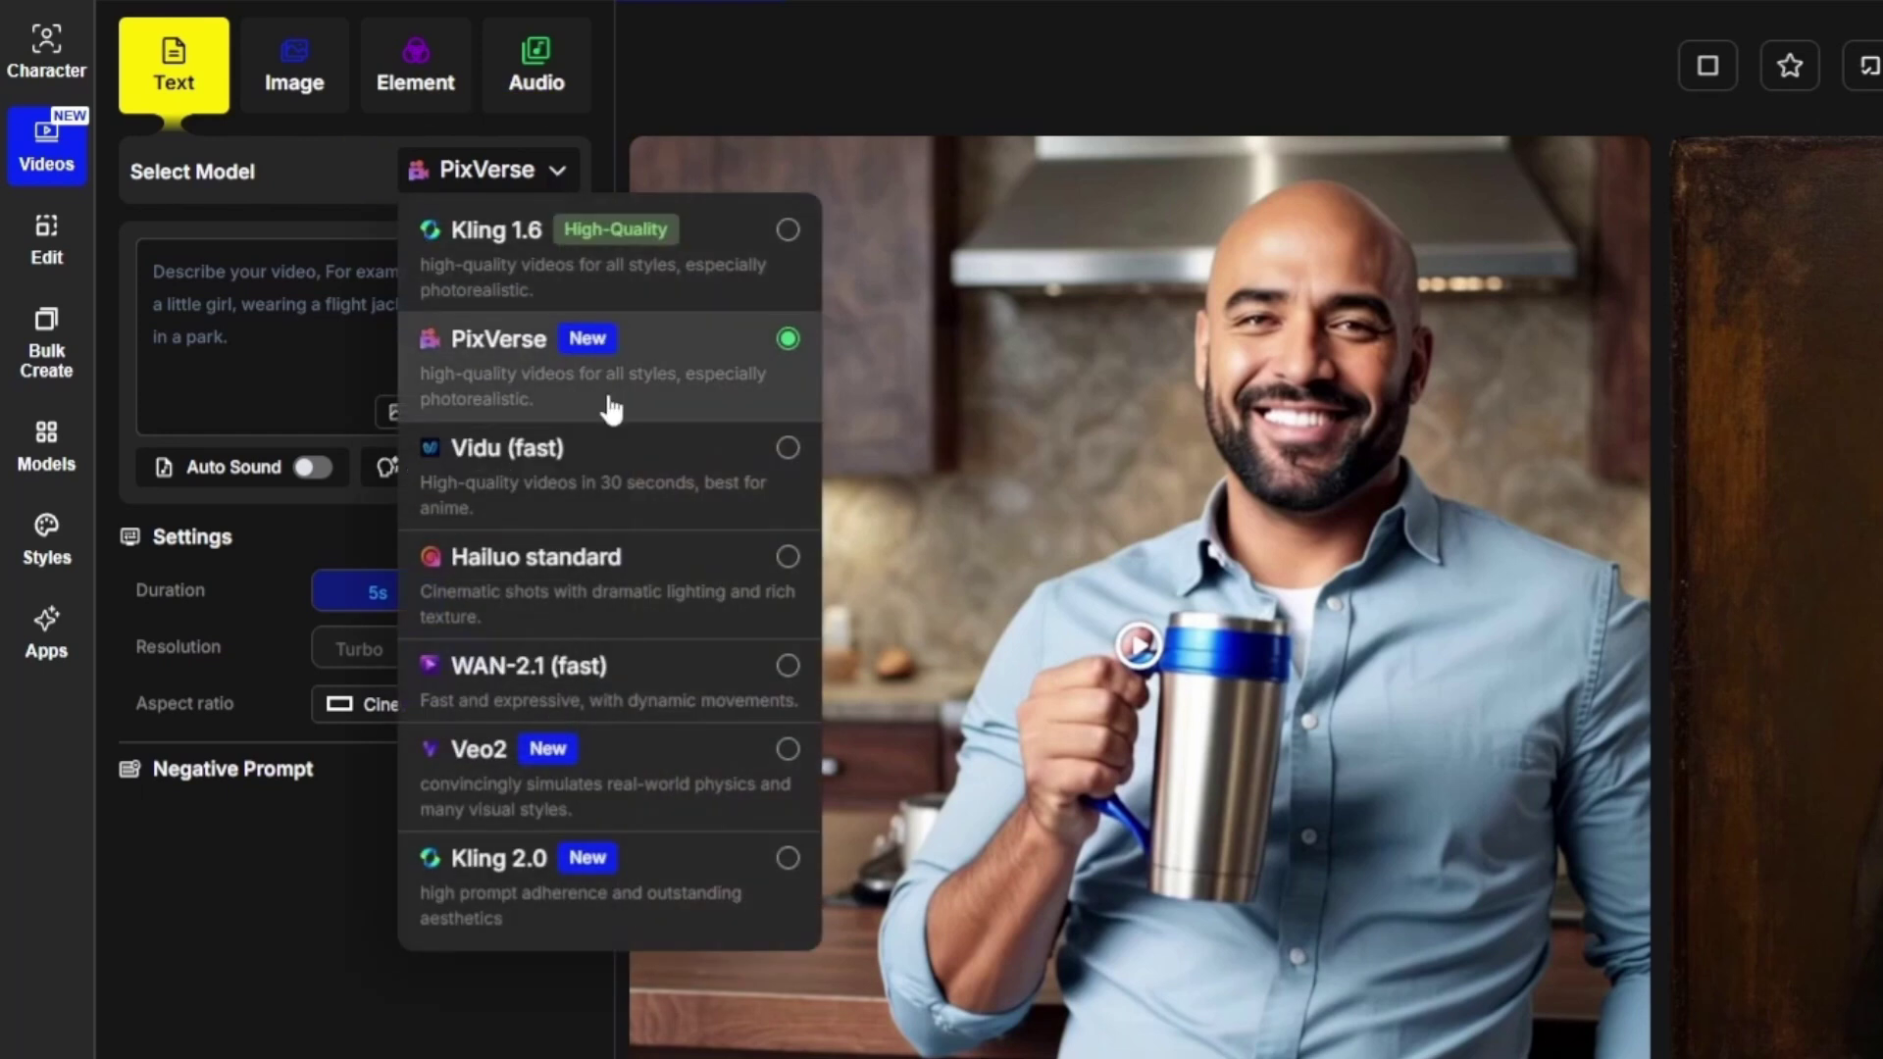
click(256, 286)
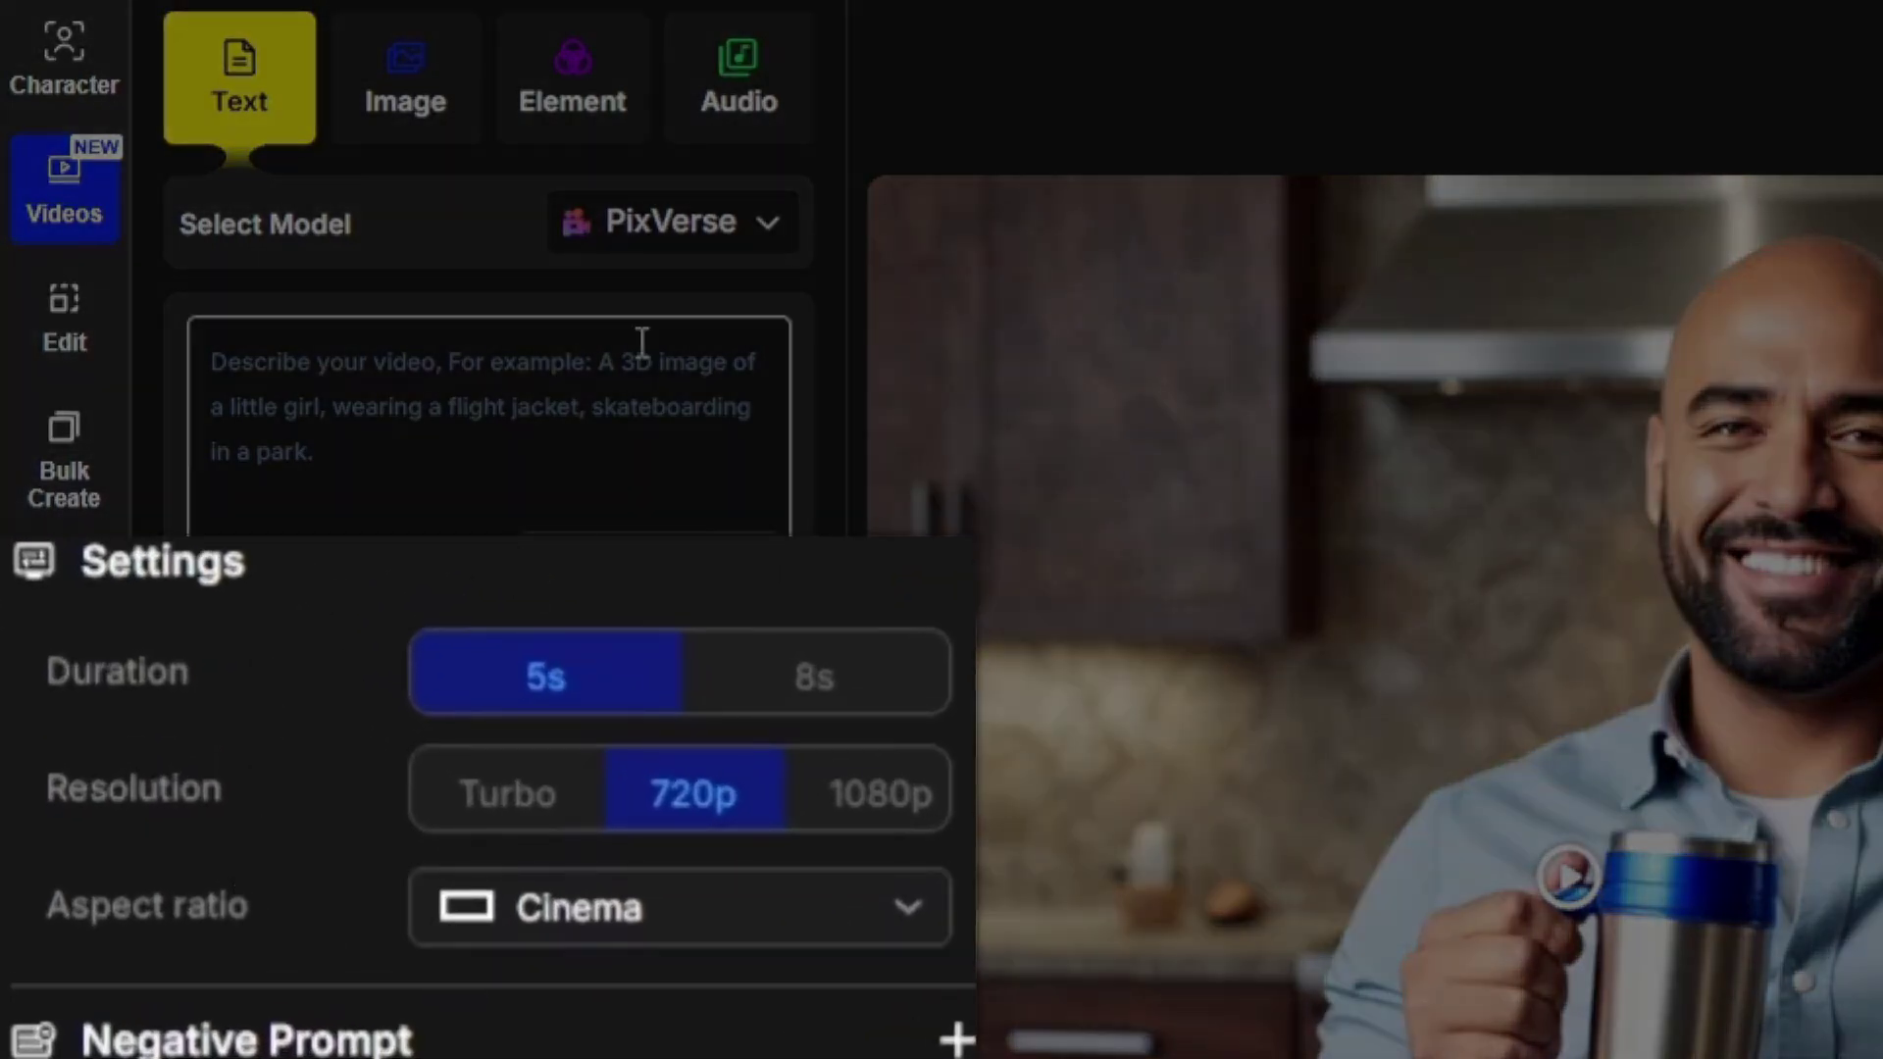
click(698, 226)
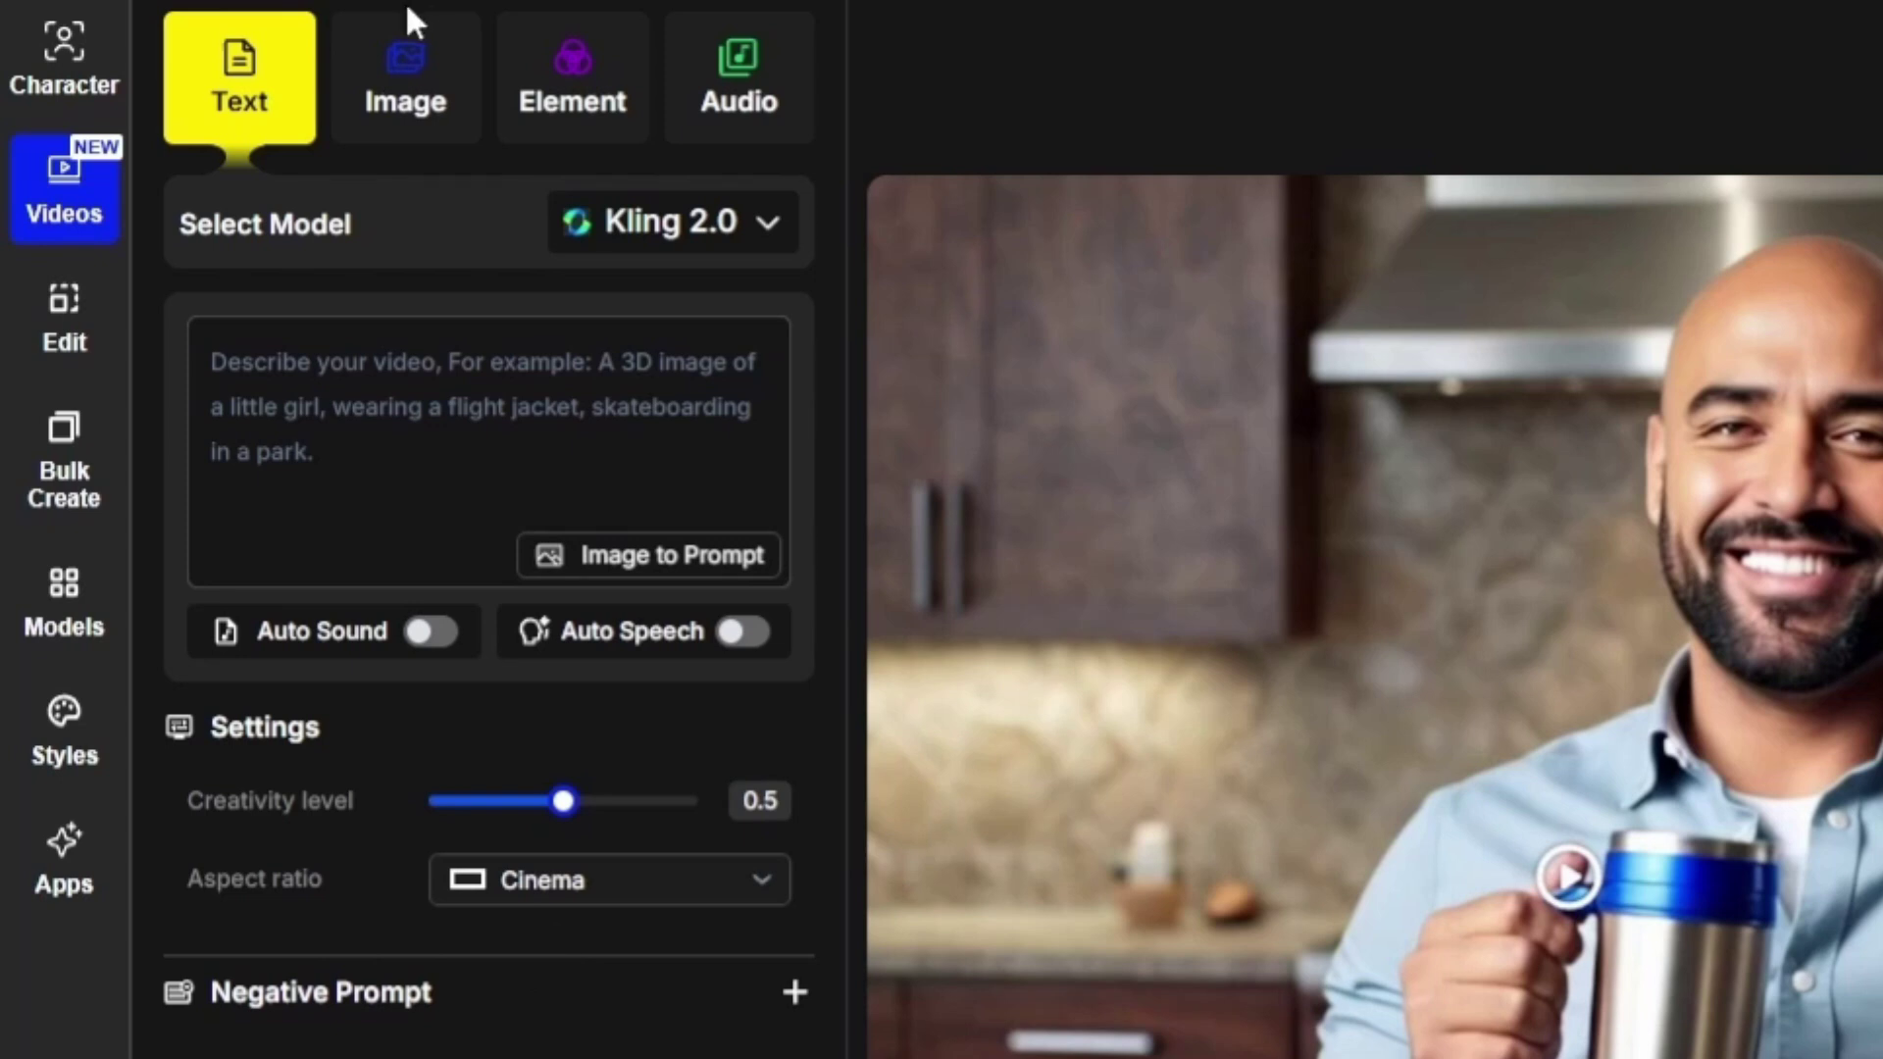
Step: Switch to image-to-video mode and select the Kling 1.6 model
click(417, 79)
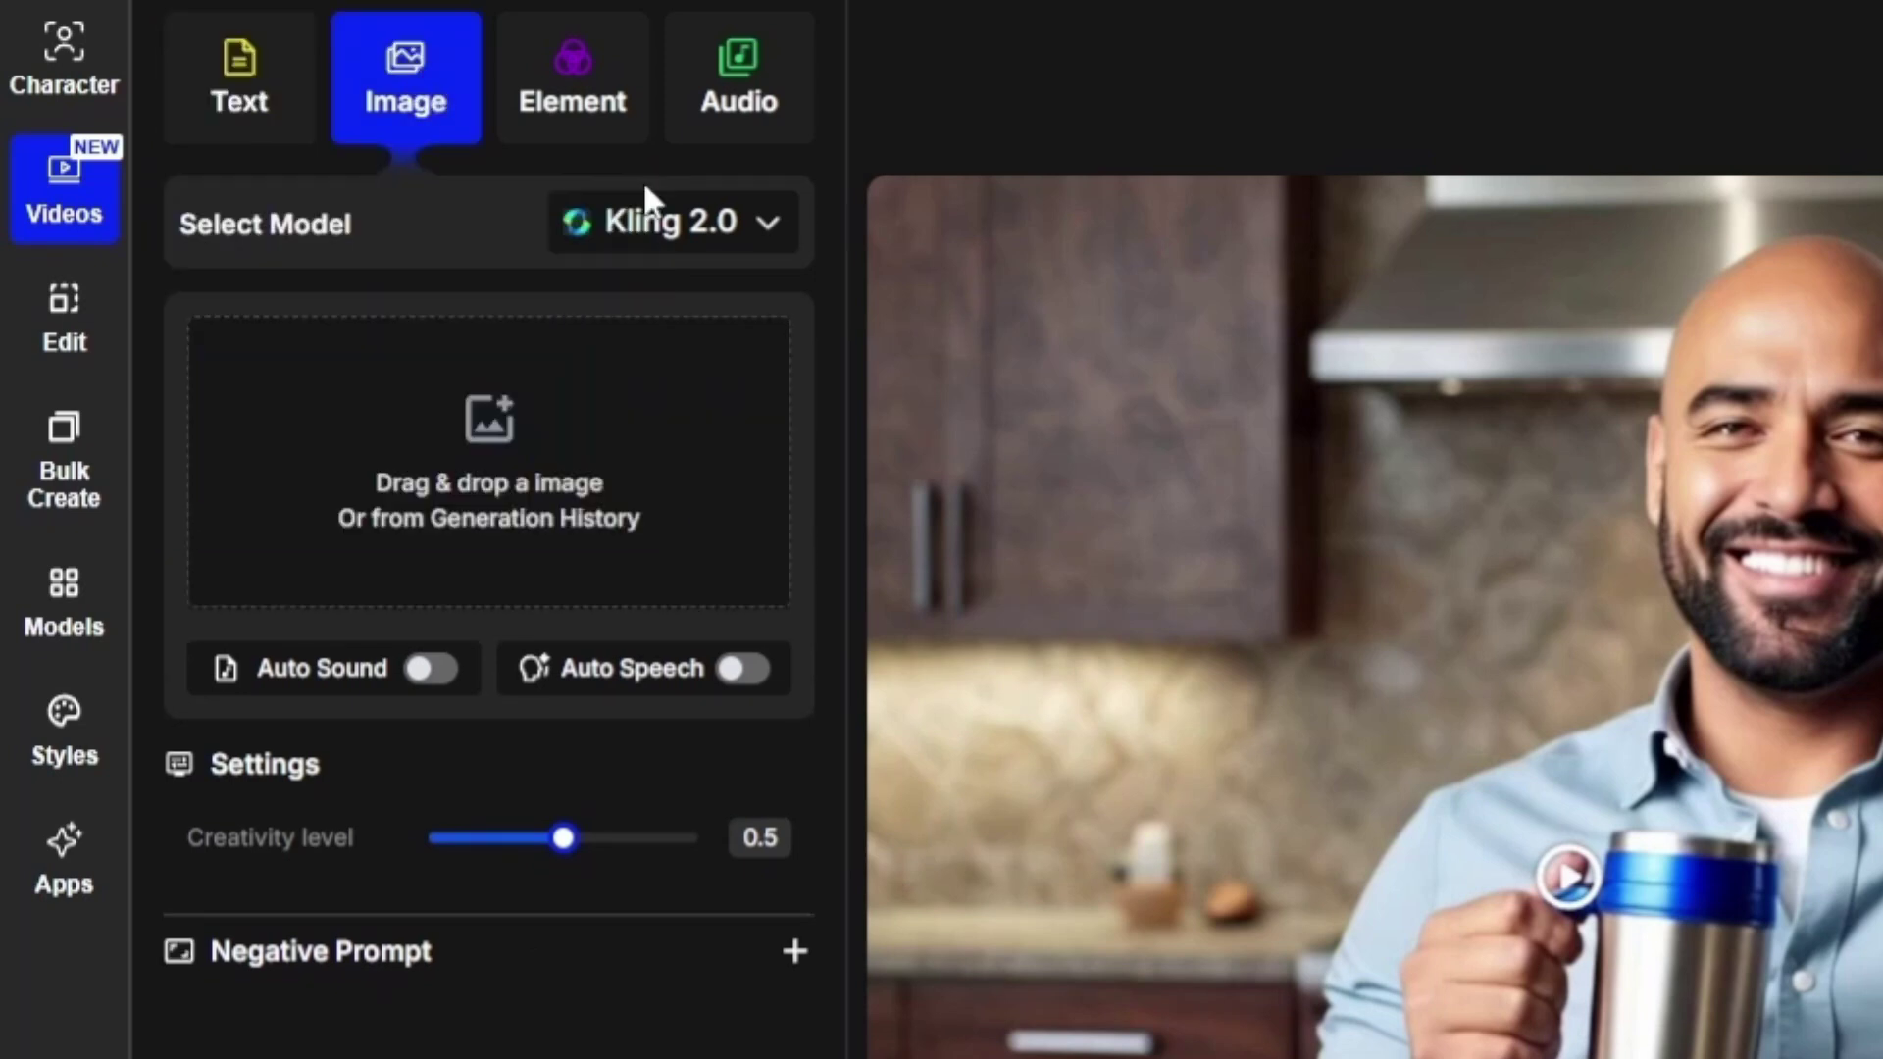
click(679, 222)
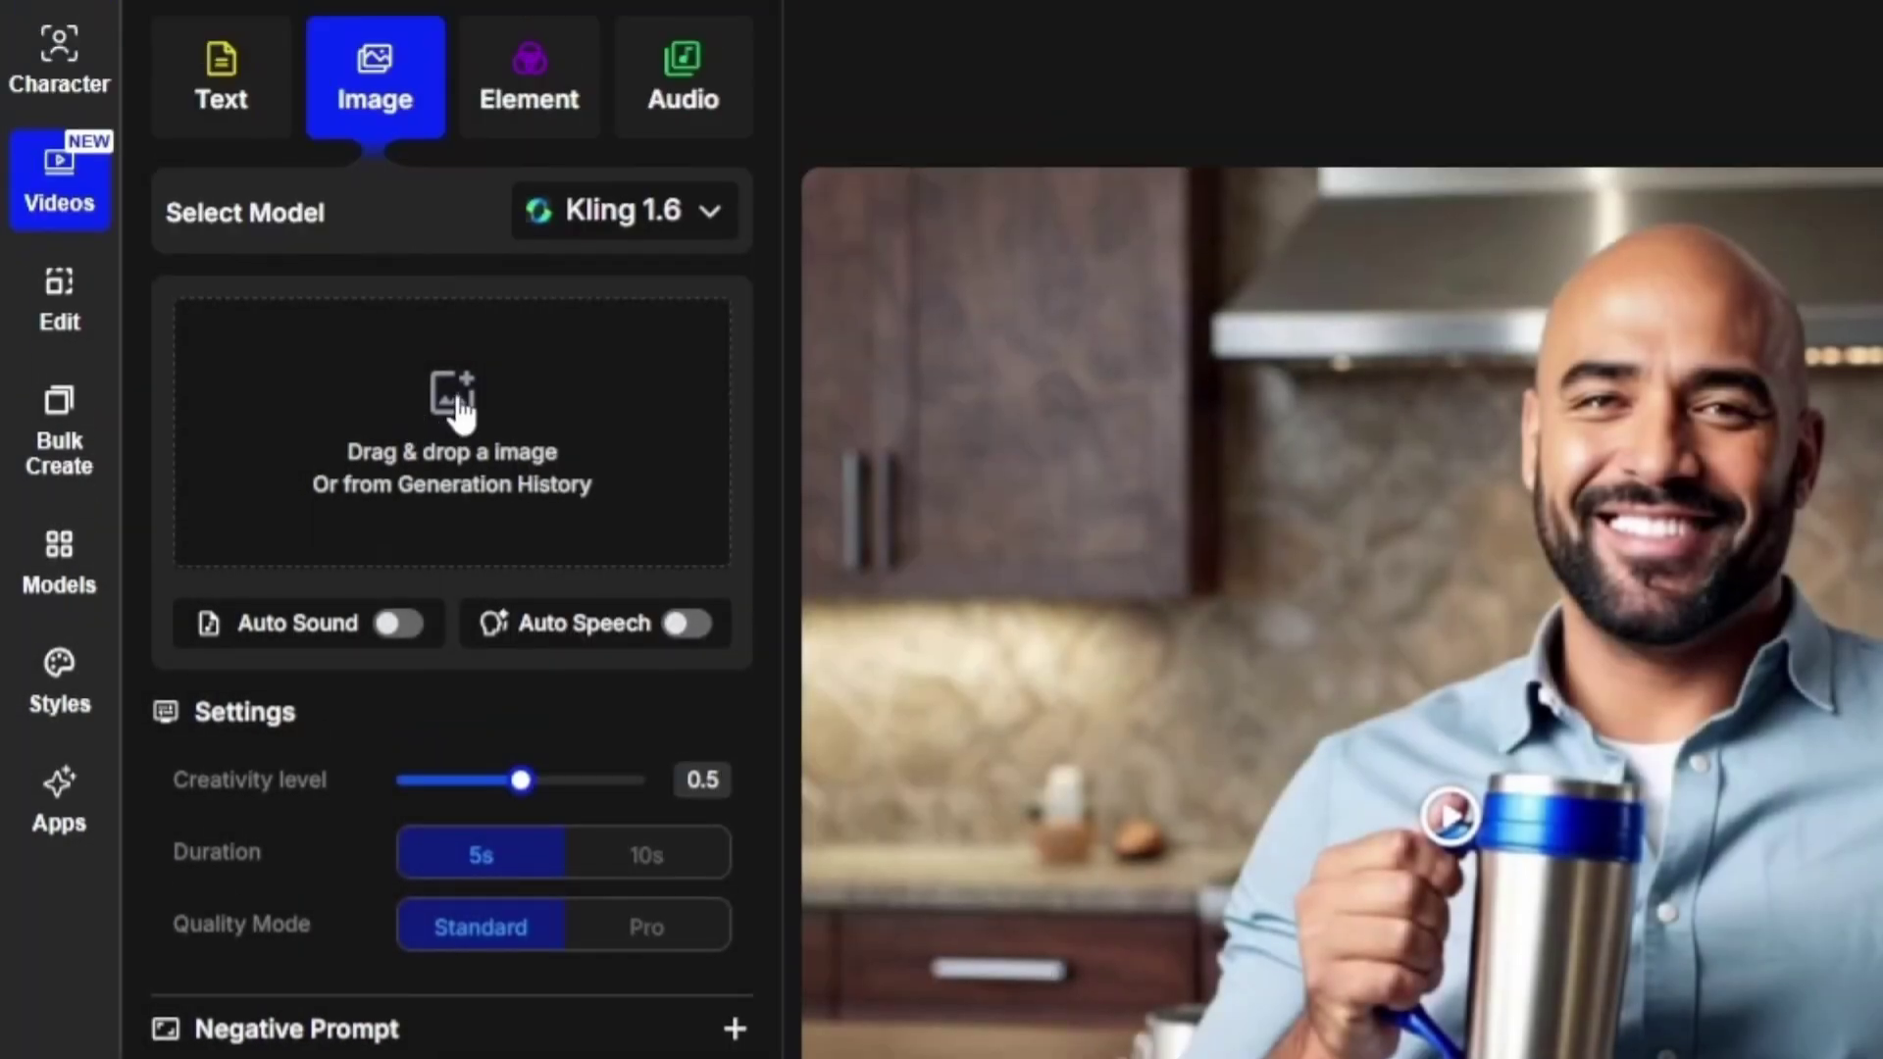
Step: Examine the upload, history and character image sources, and try Auto Sound to inspect its optional description field
mouse_move(454, 154)
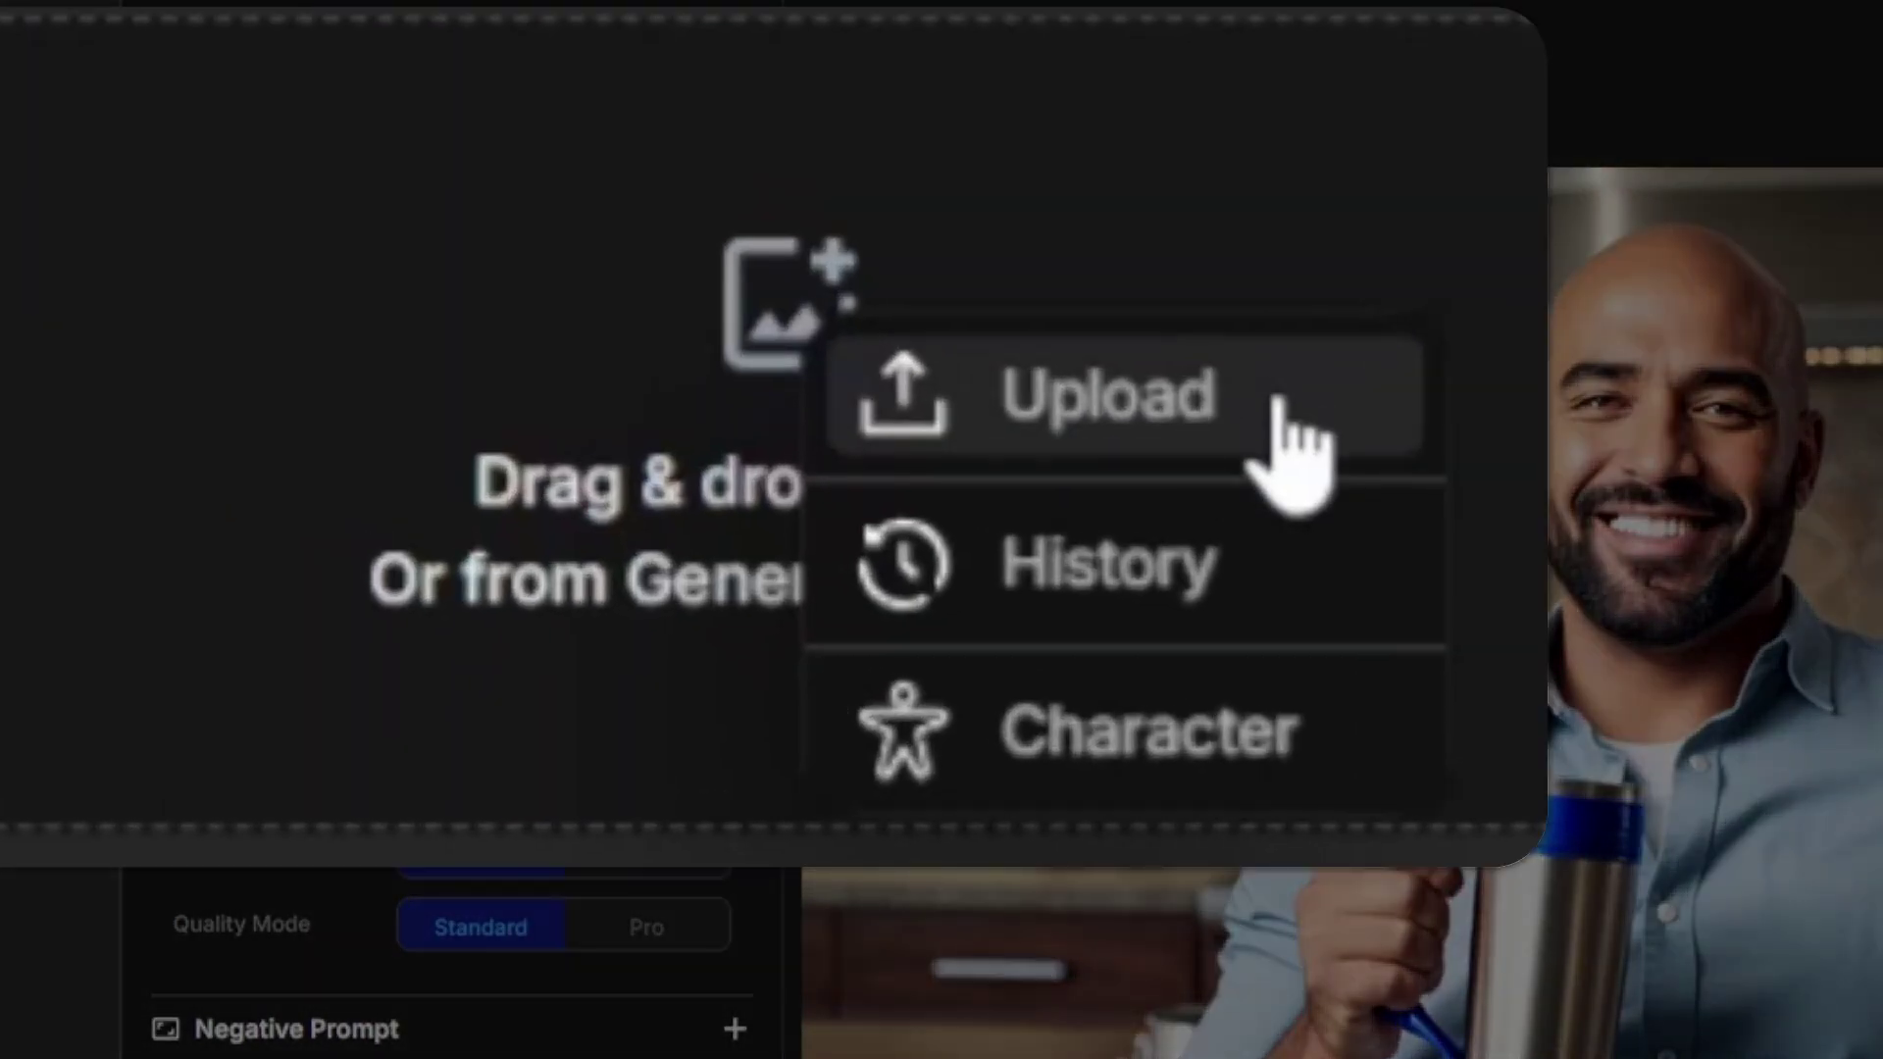
click(1176, 578)
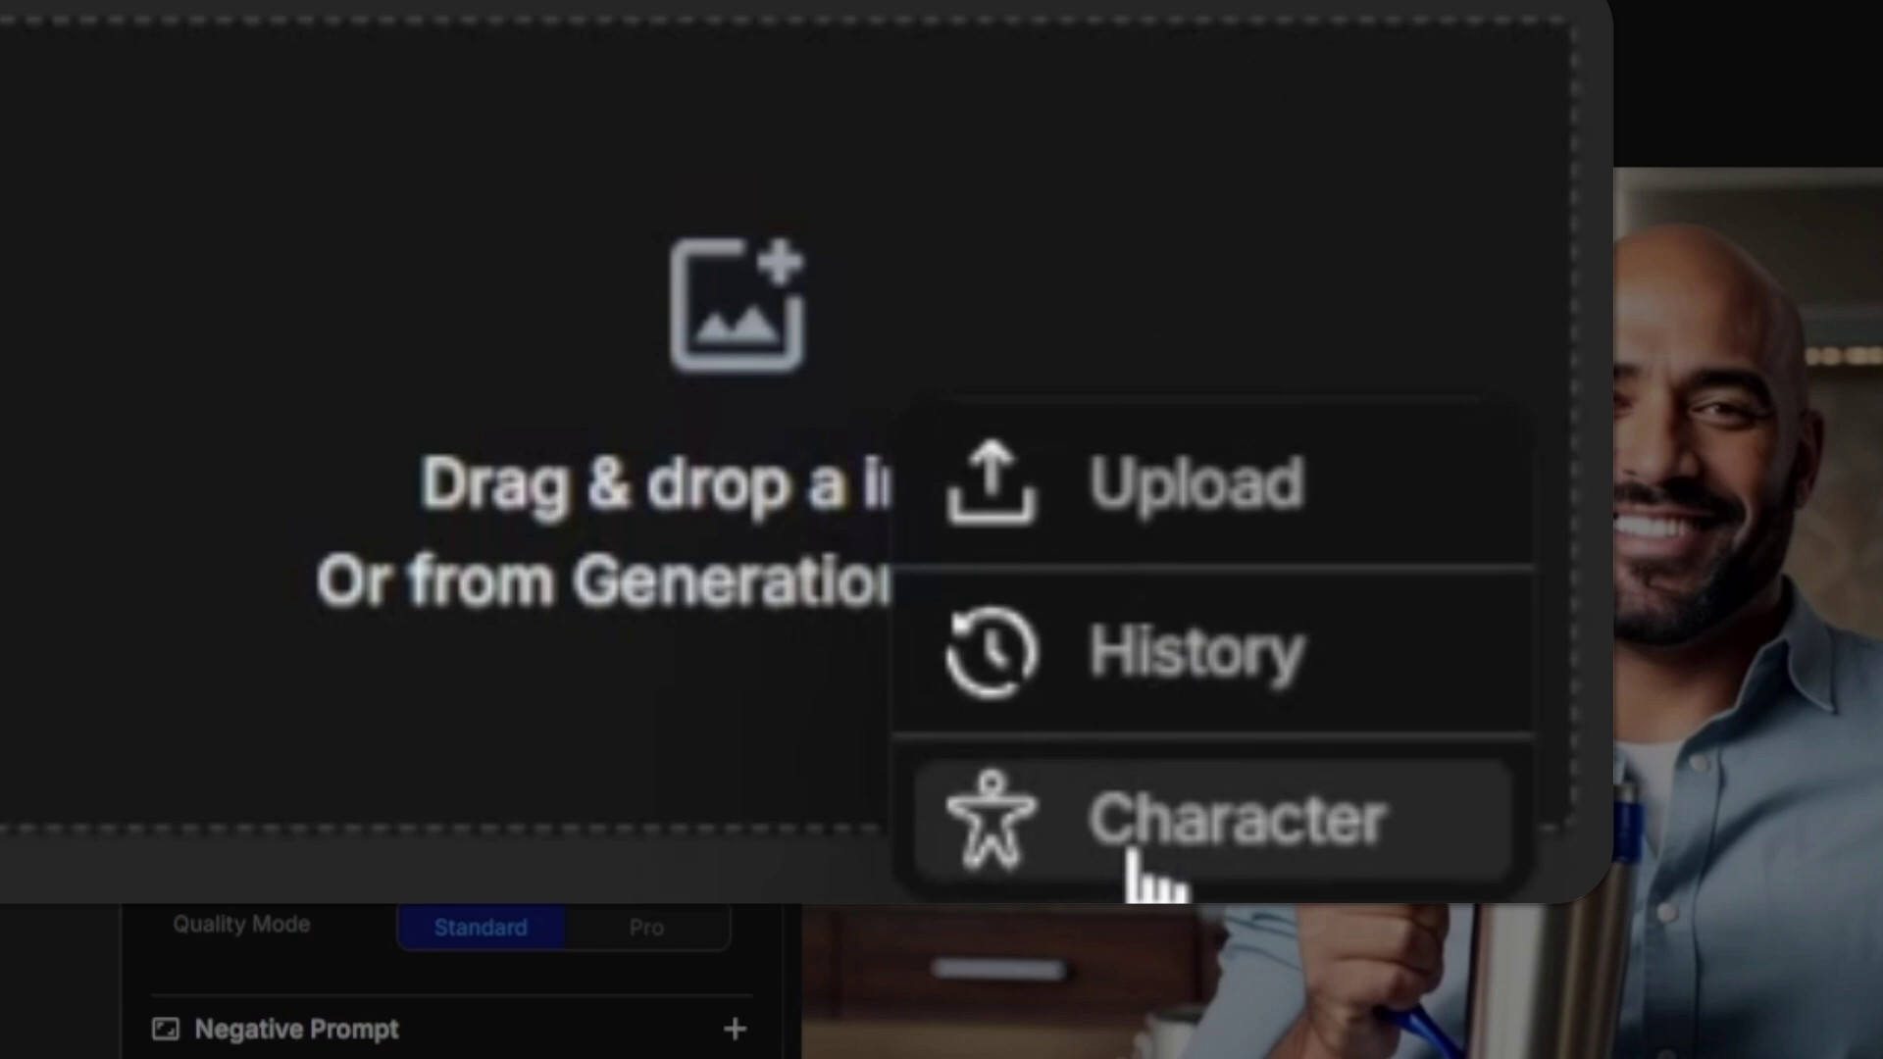
click(588, 567)
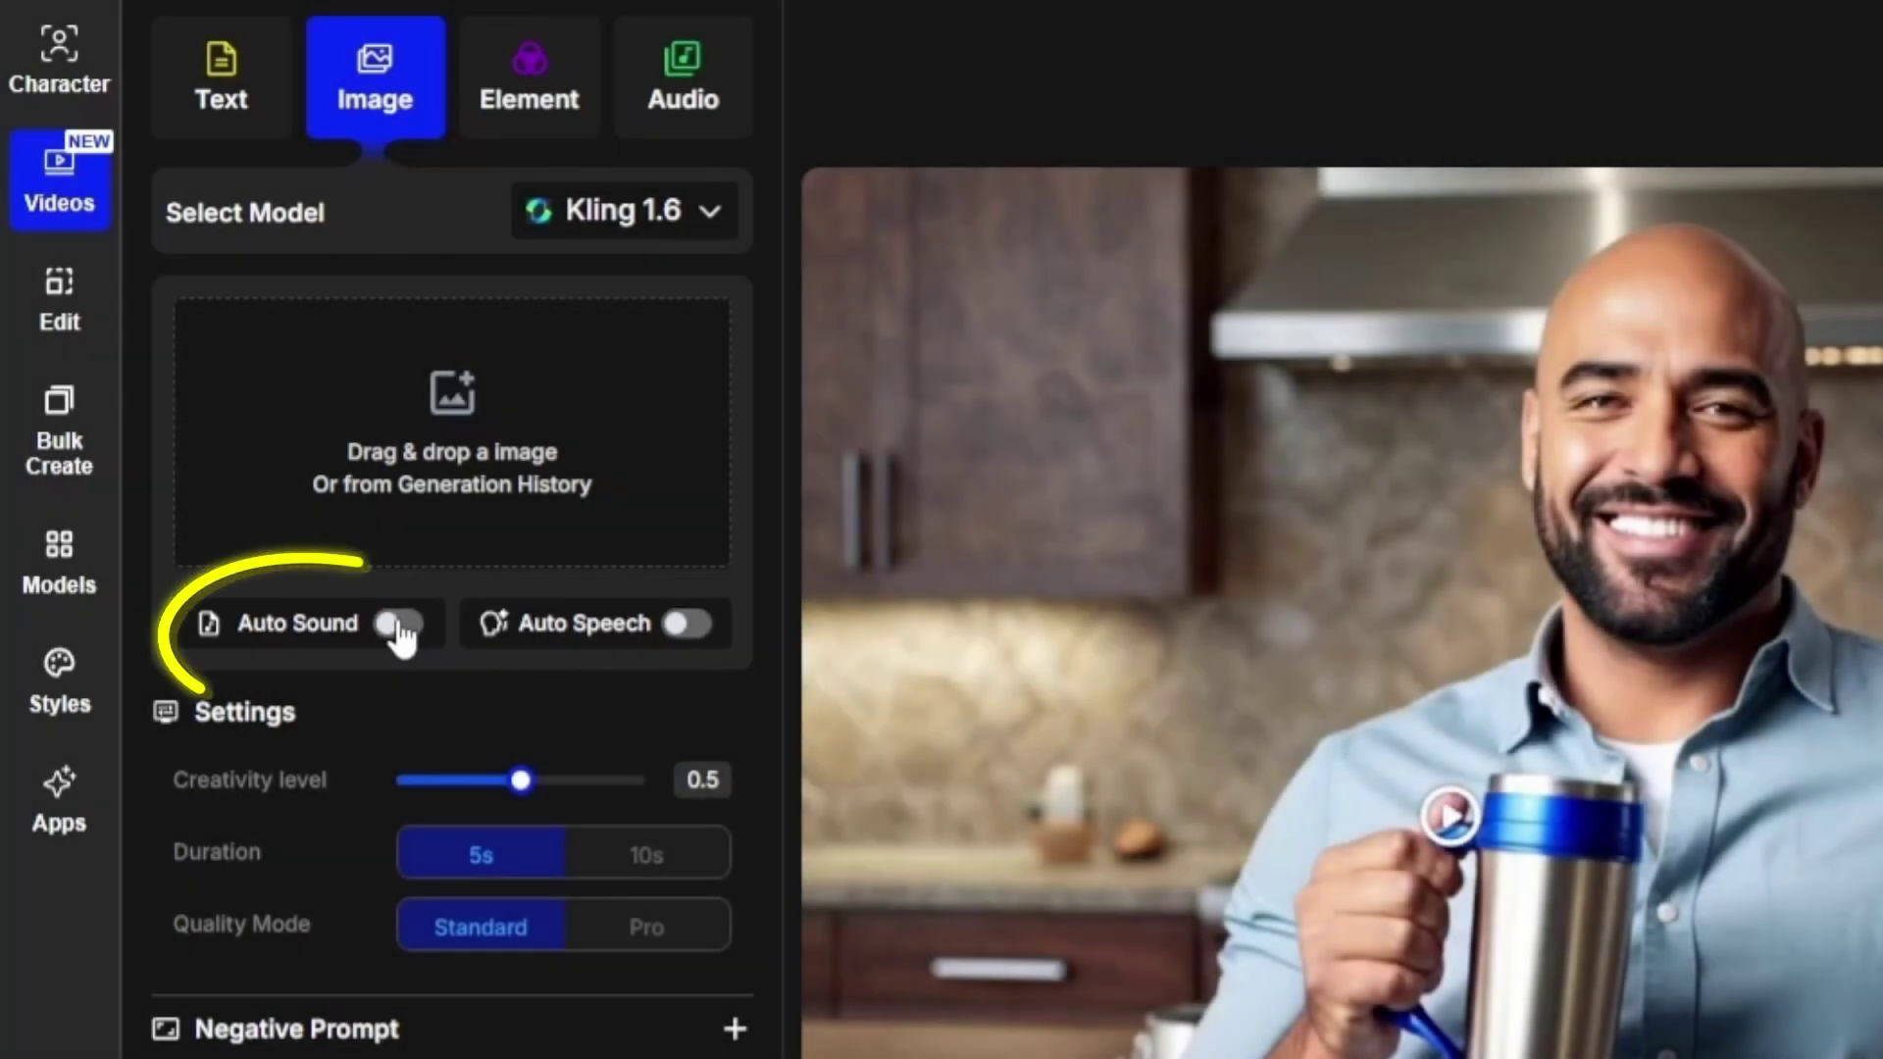
click(400, 625)
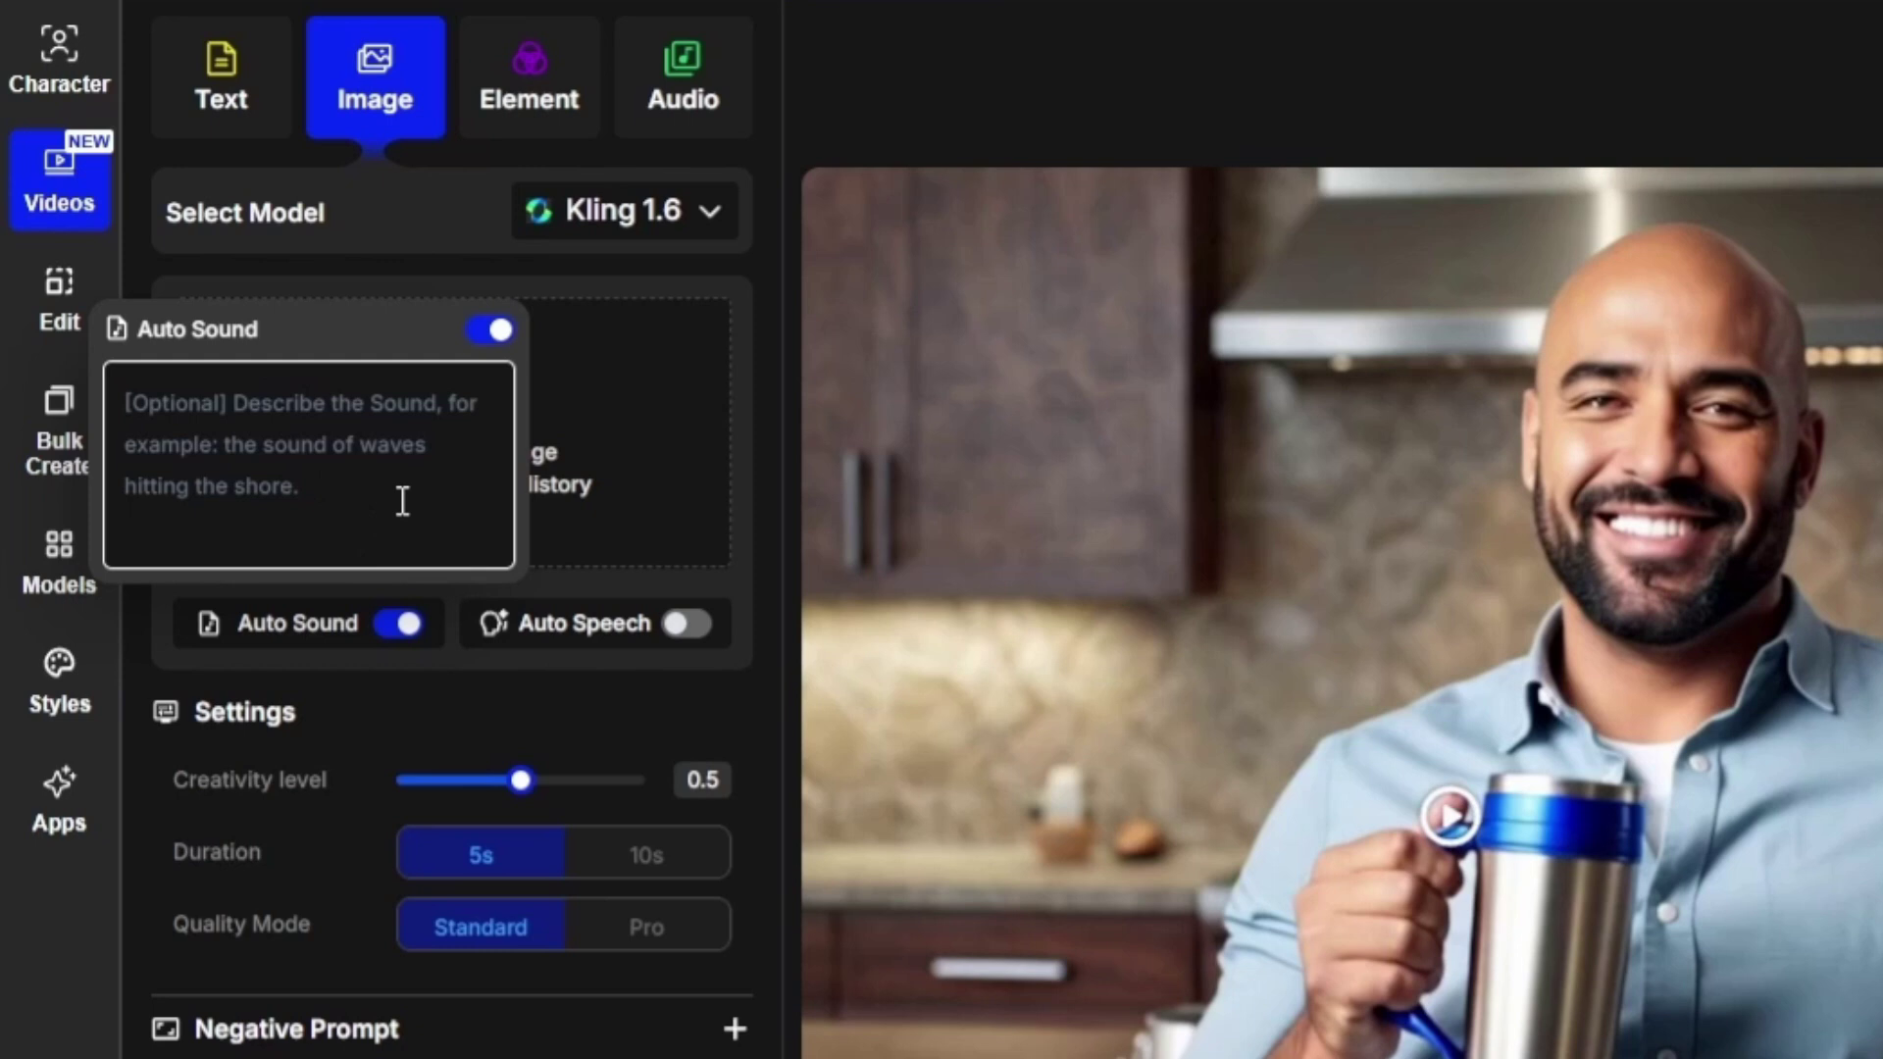
click(400, 624)
Step: Inspect the Auto Speech lip-sync option, listen to voice samples including Clarity, and choose Jovial as the voice
mouse_move(692, 633)
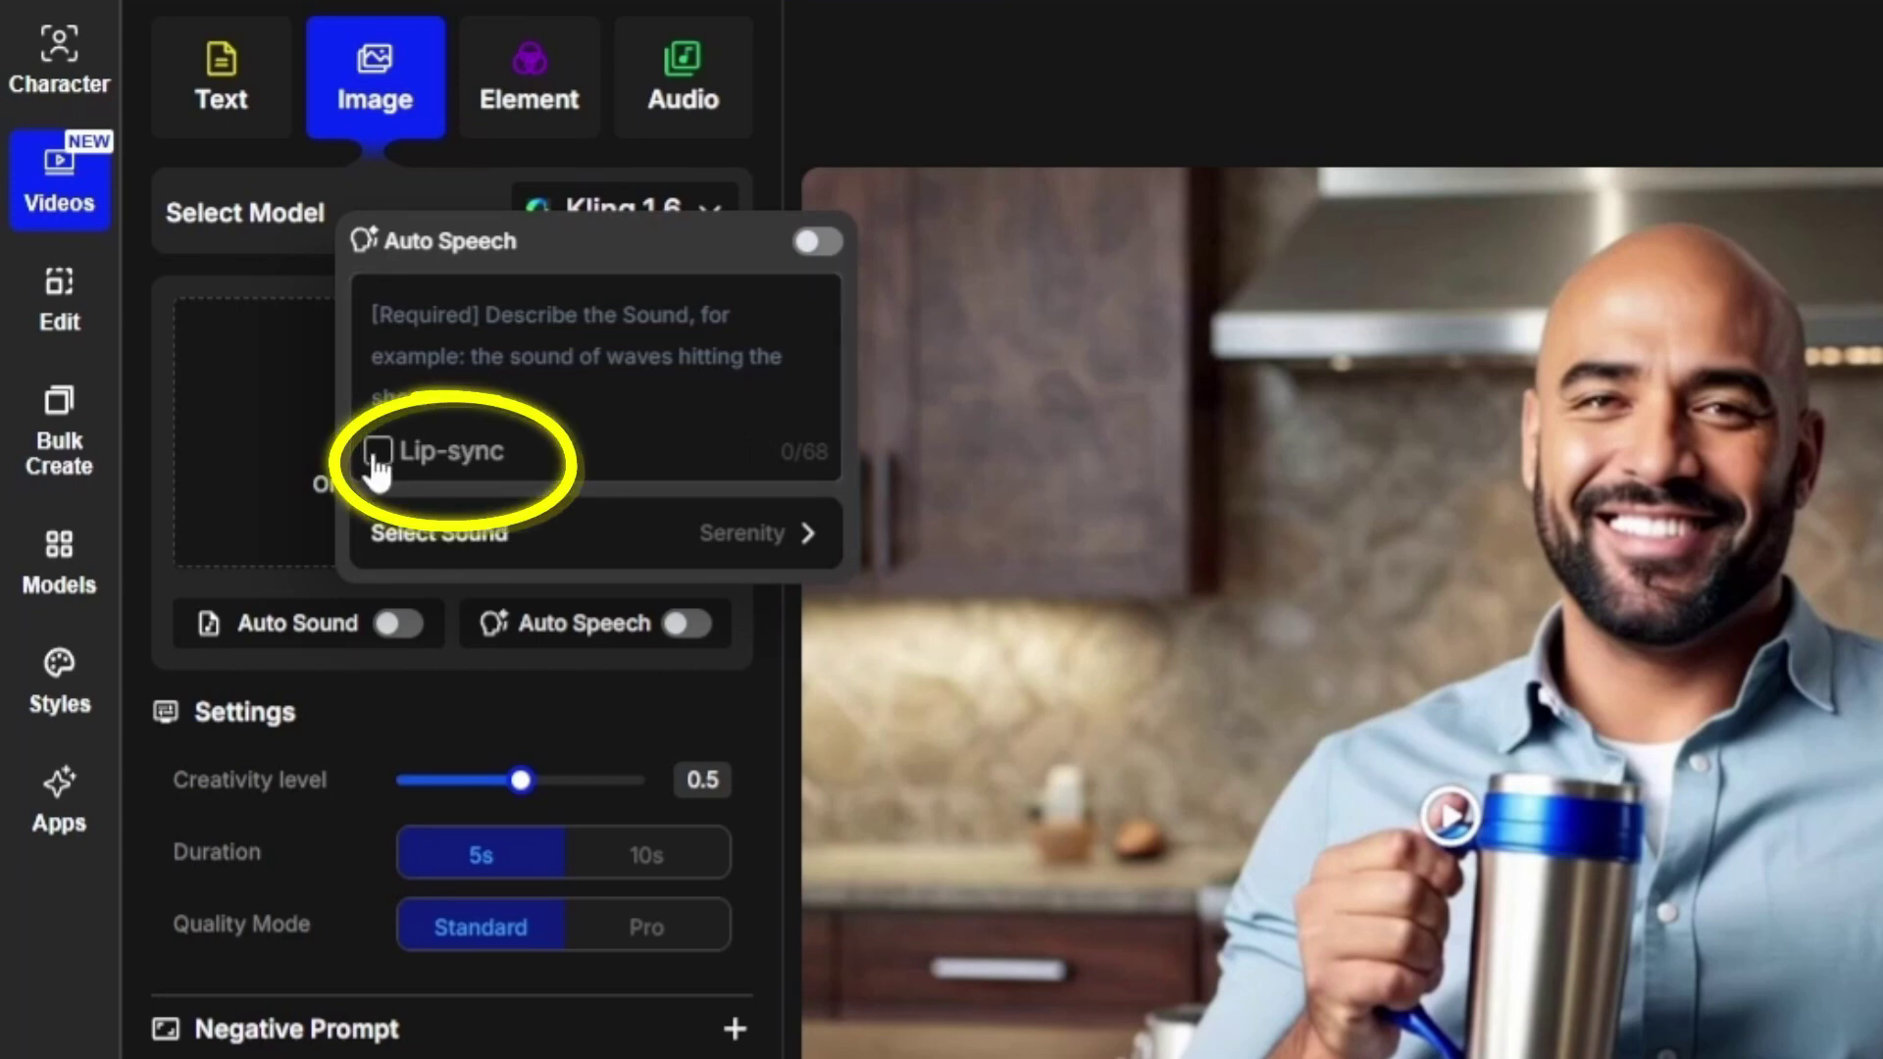
click(771, 535)
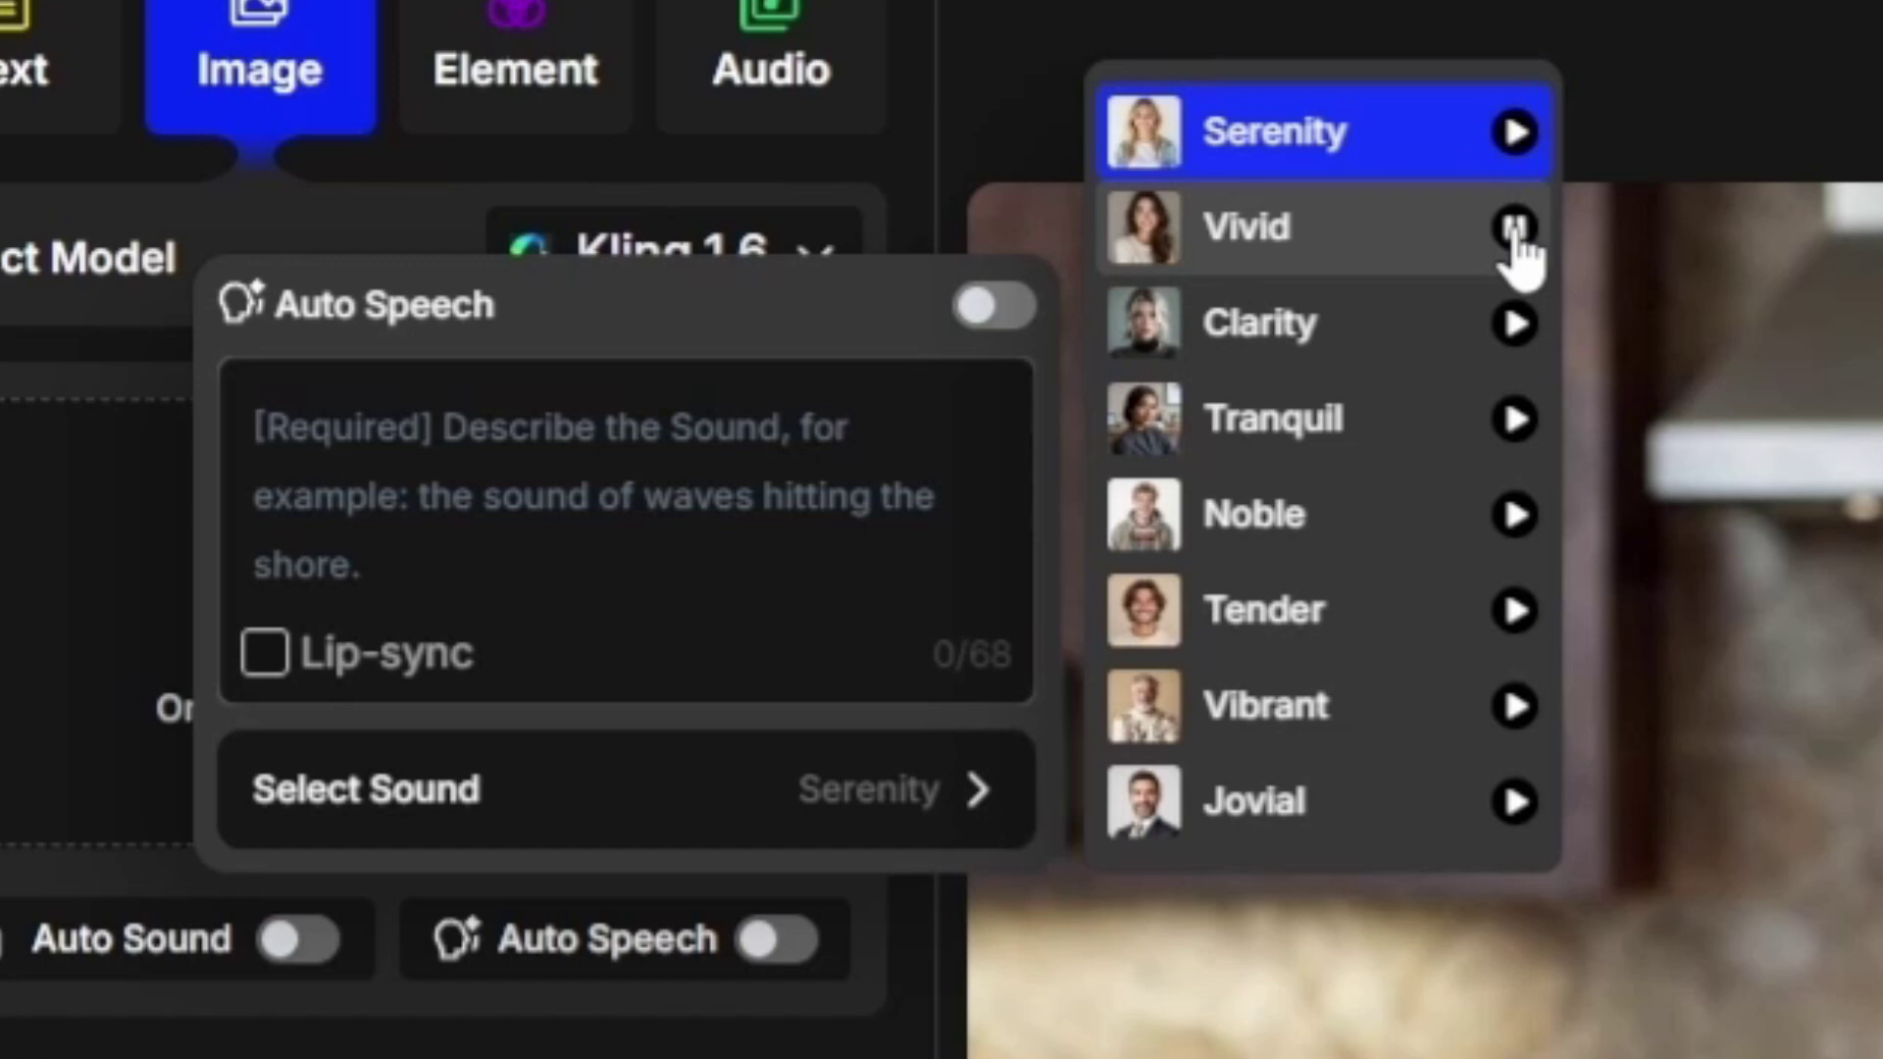
click(1515, 324)
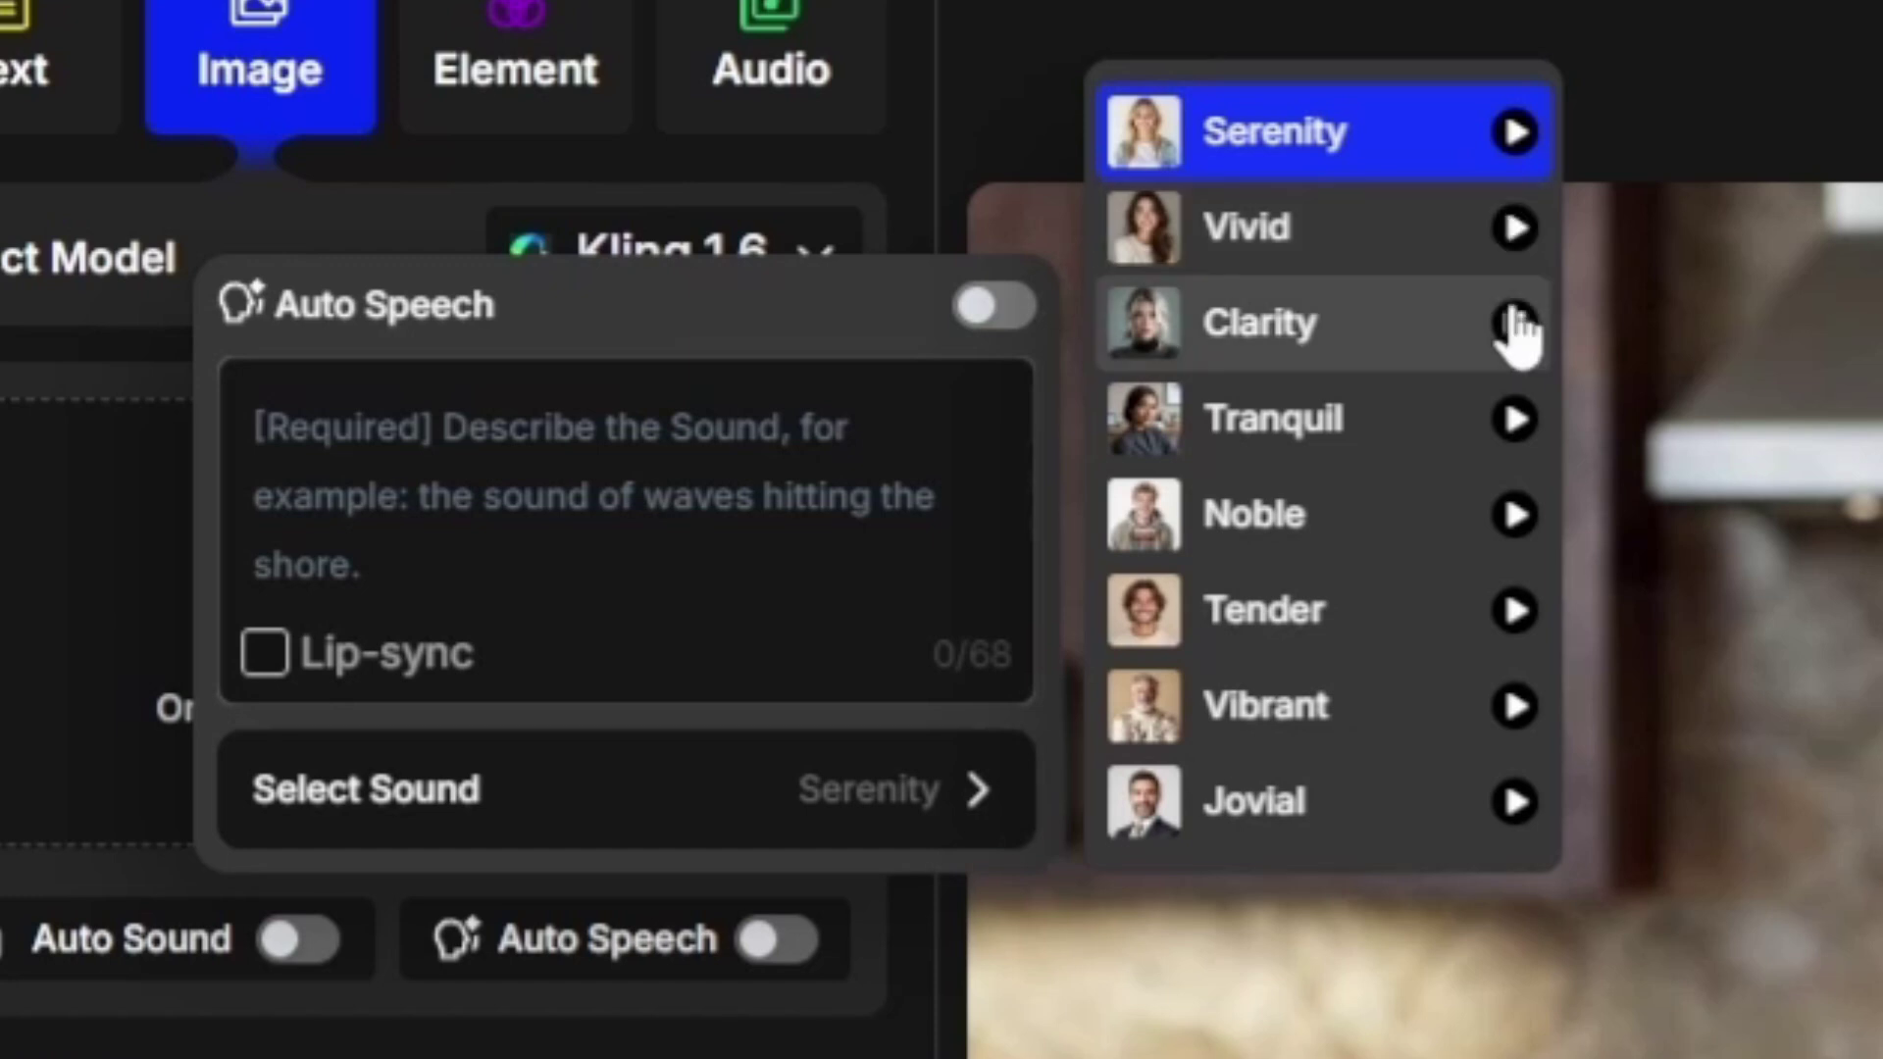
click(1515, 328)
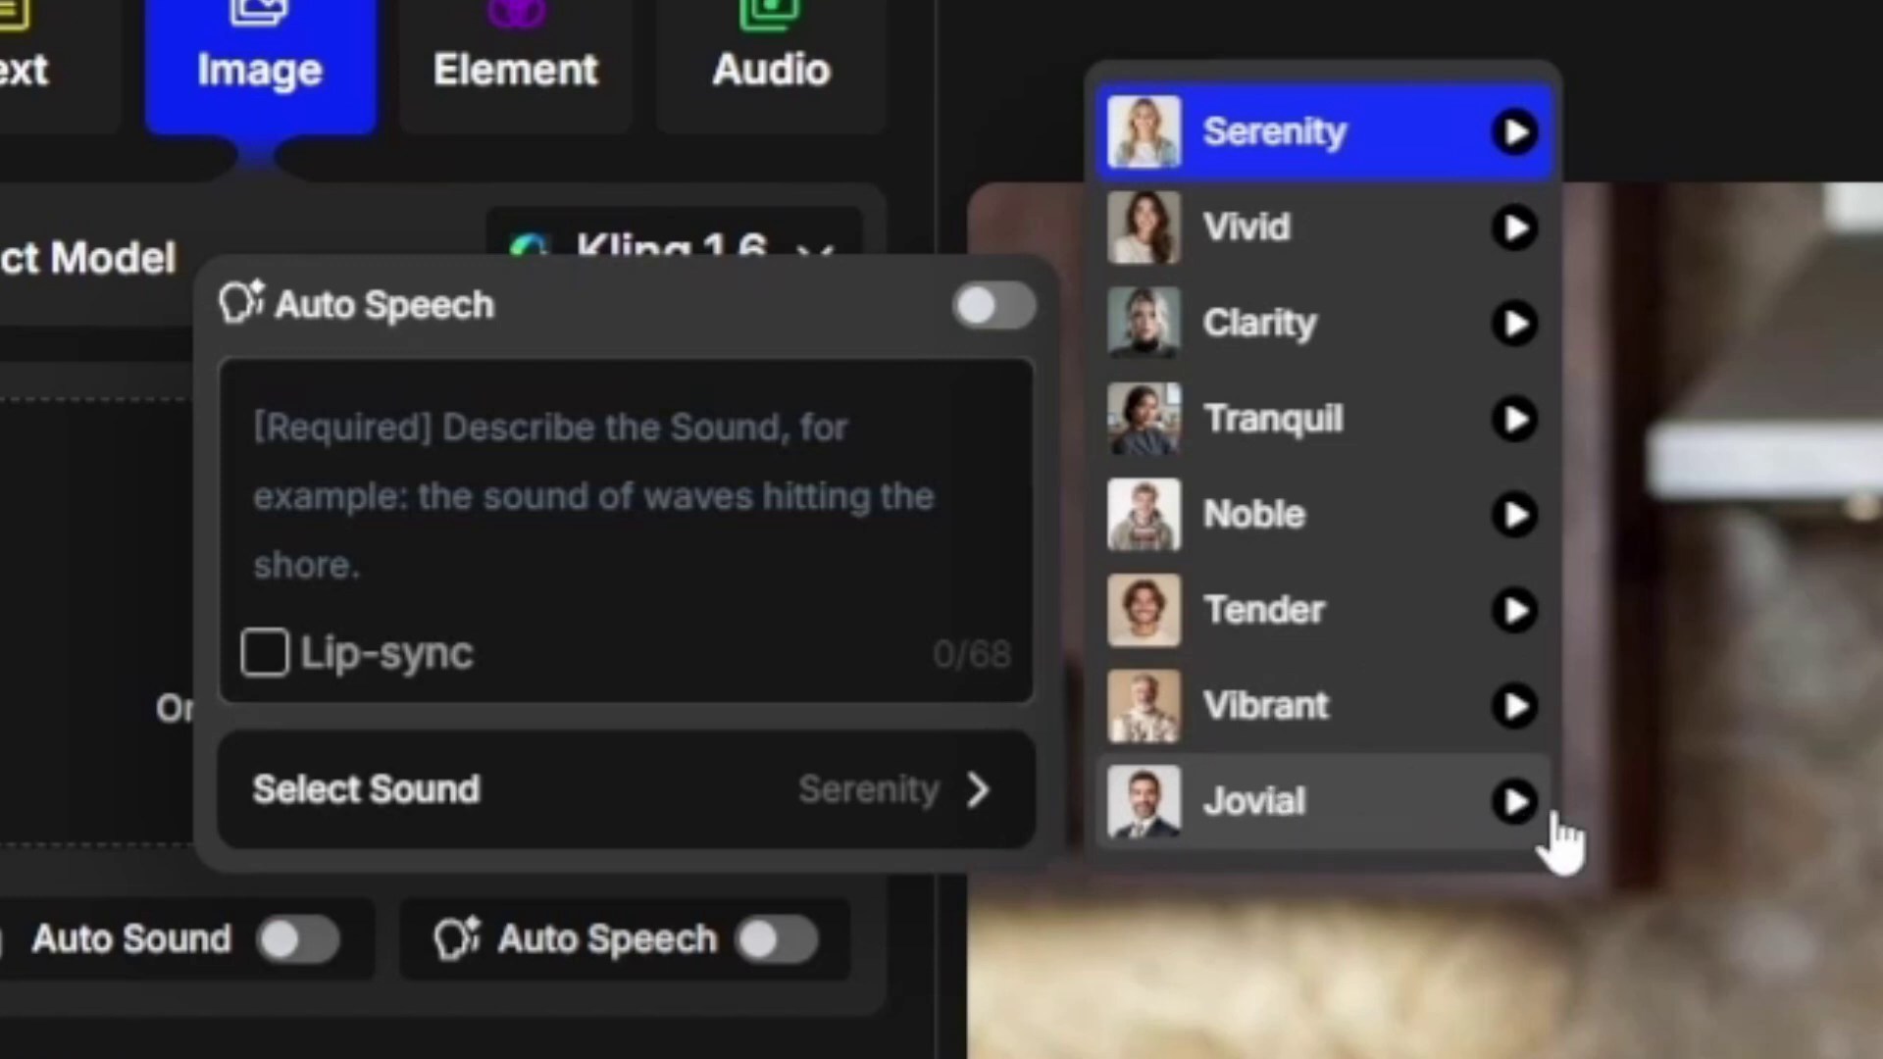
click(1367, 829)
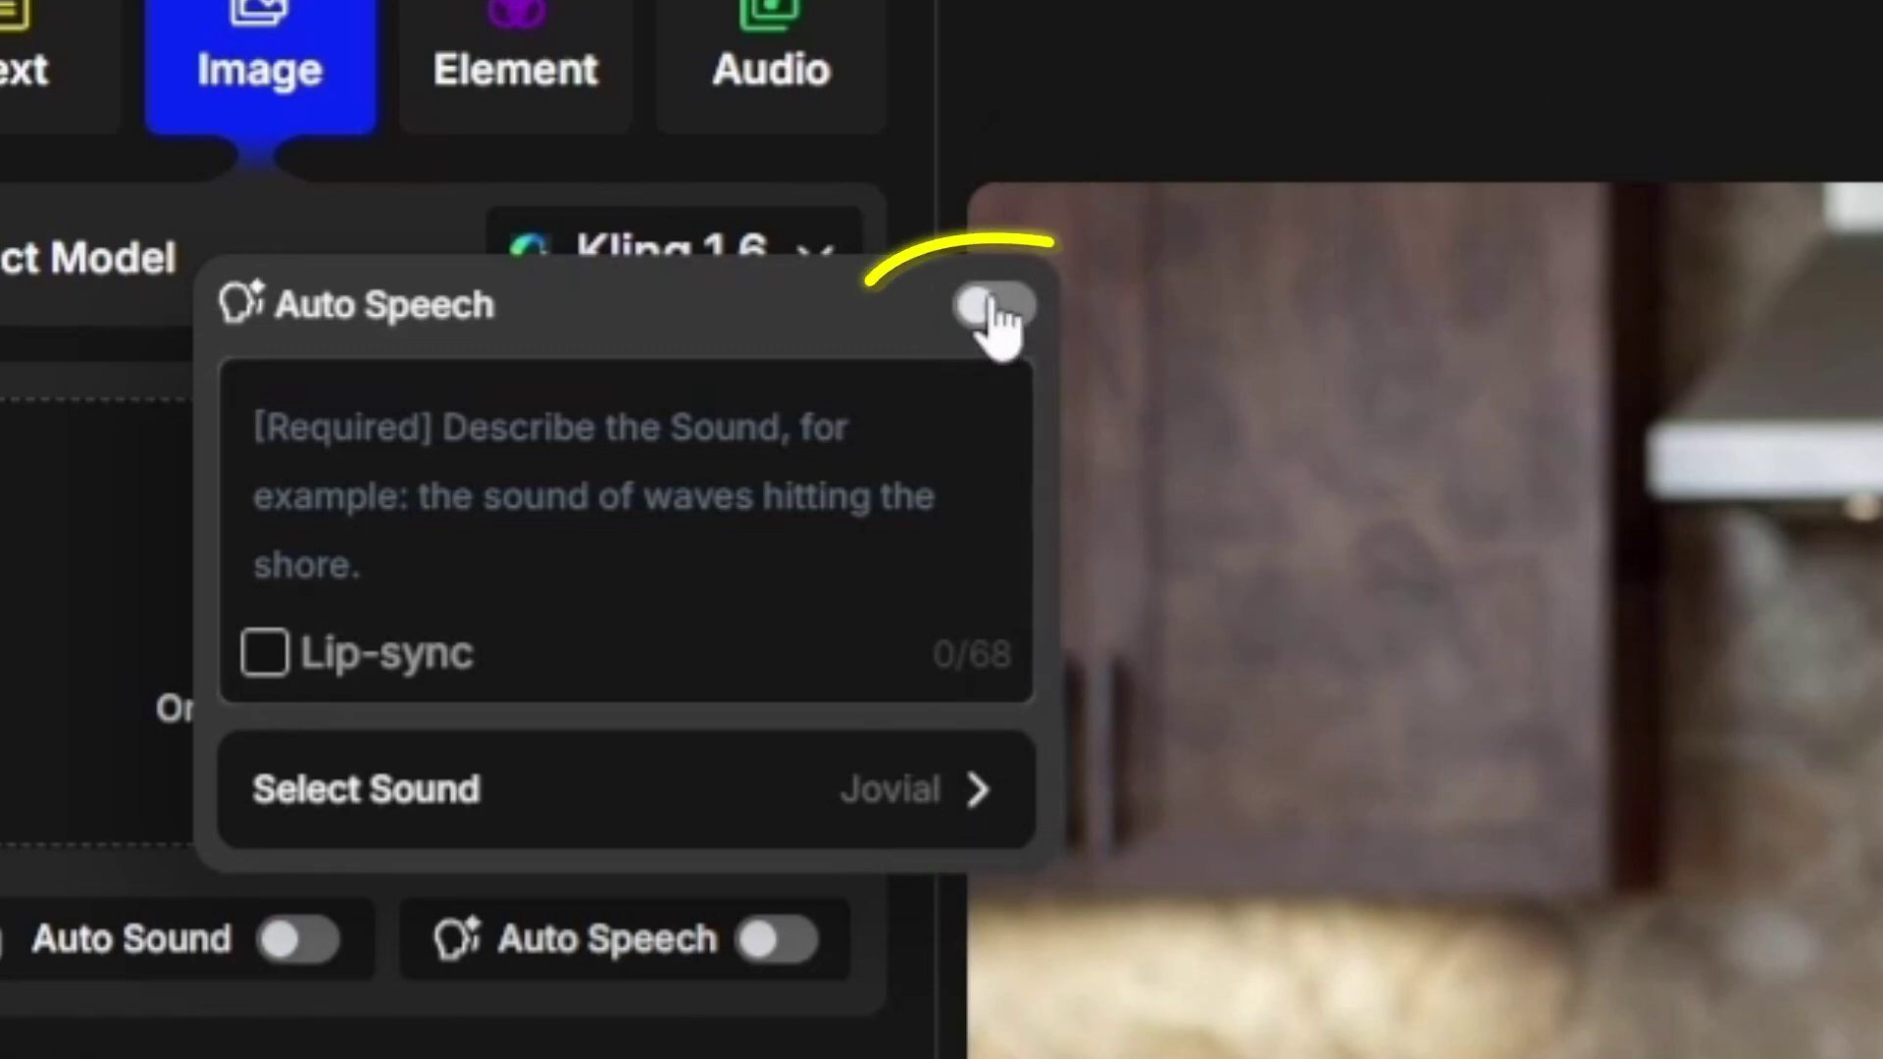
Step: Activate Auto Speech by entering "test" as the speech text
click(462, 420)
text(t)
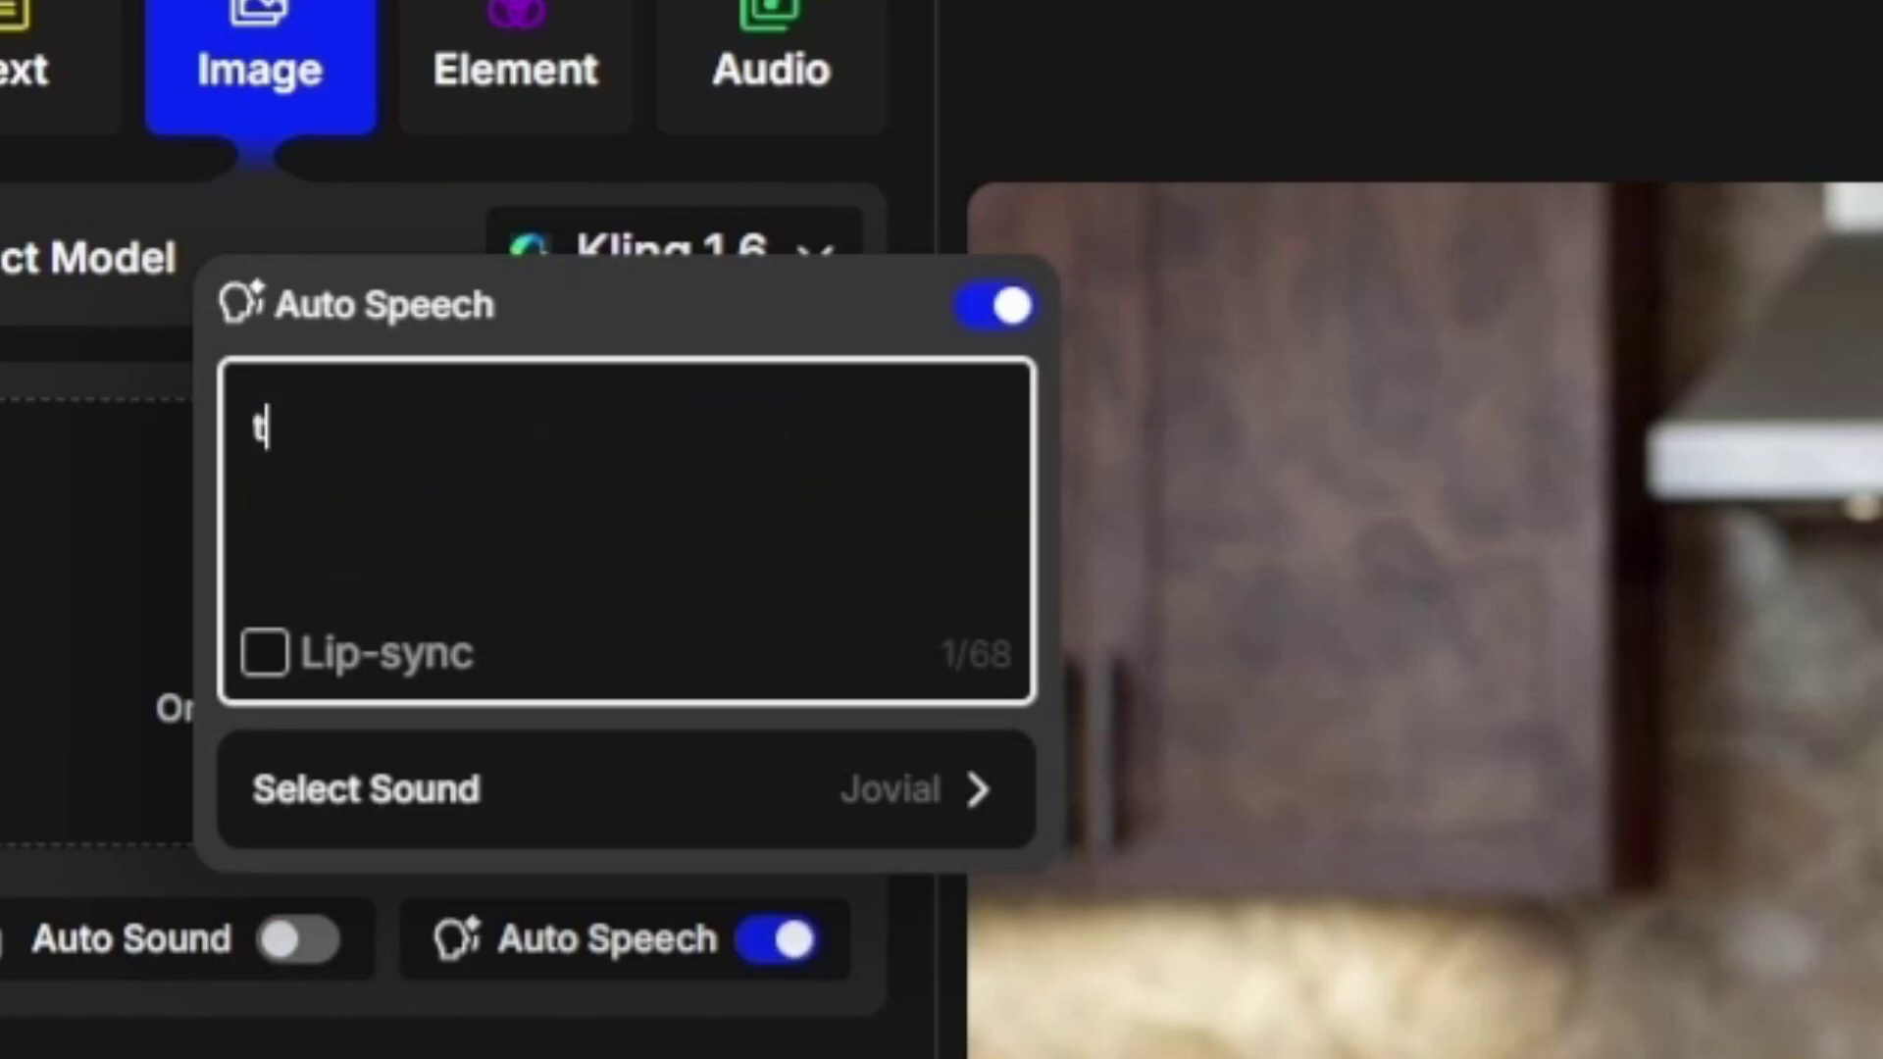
text(est)
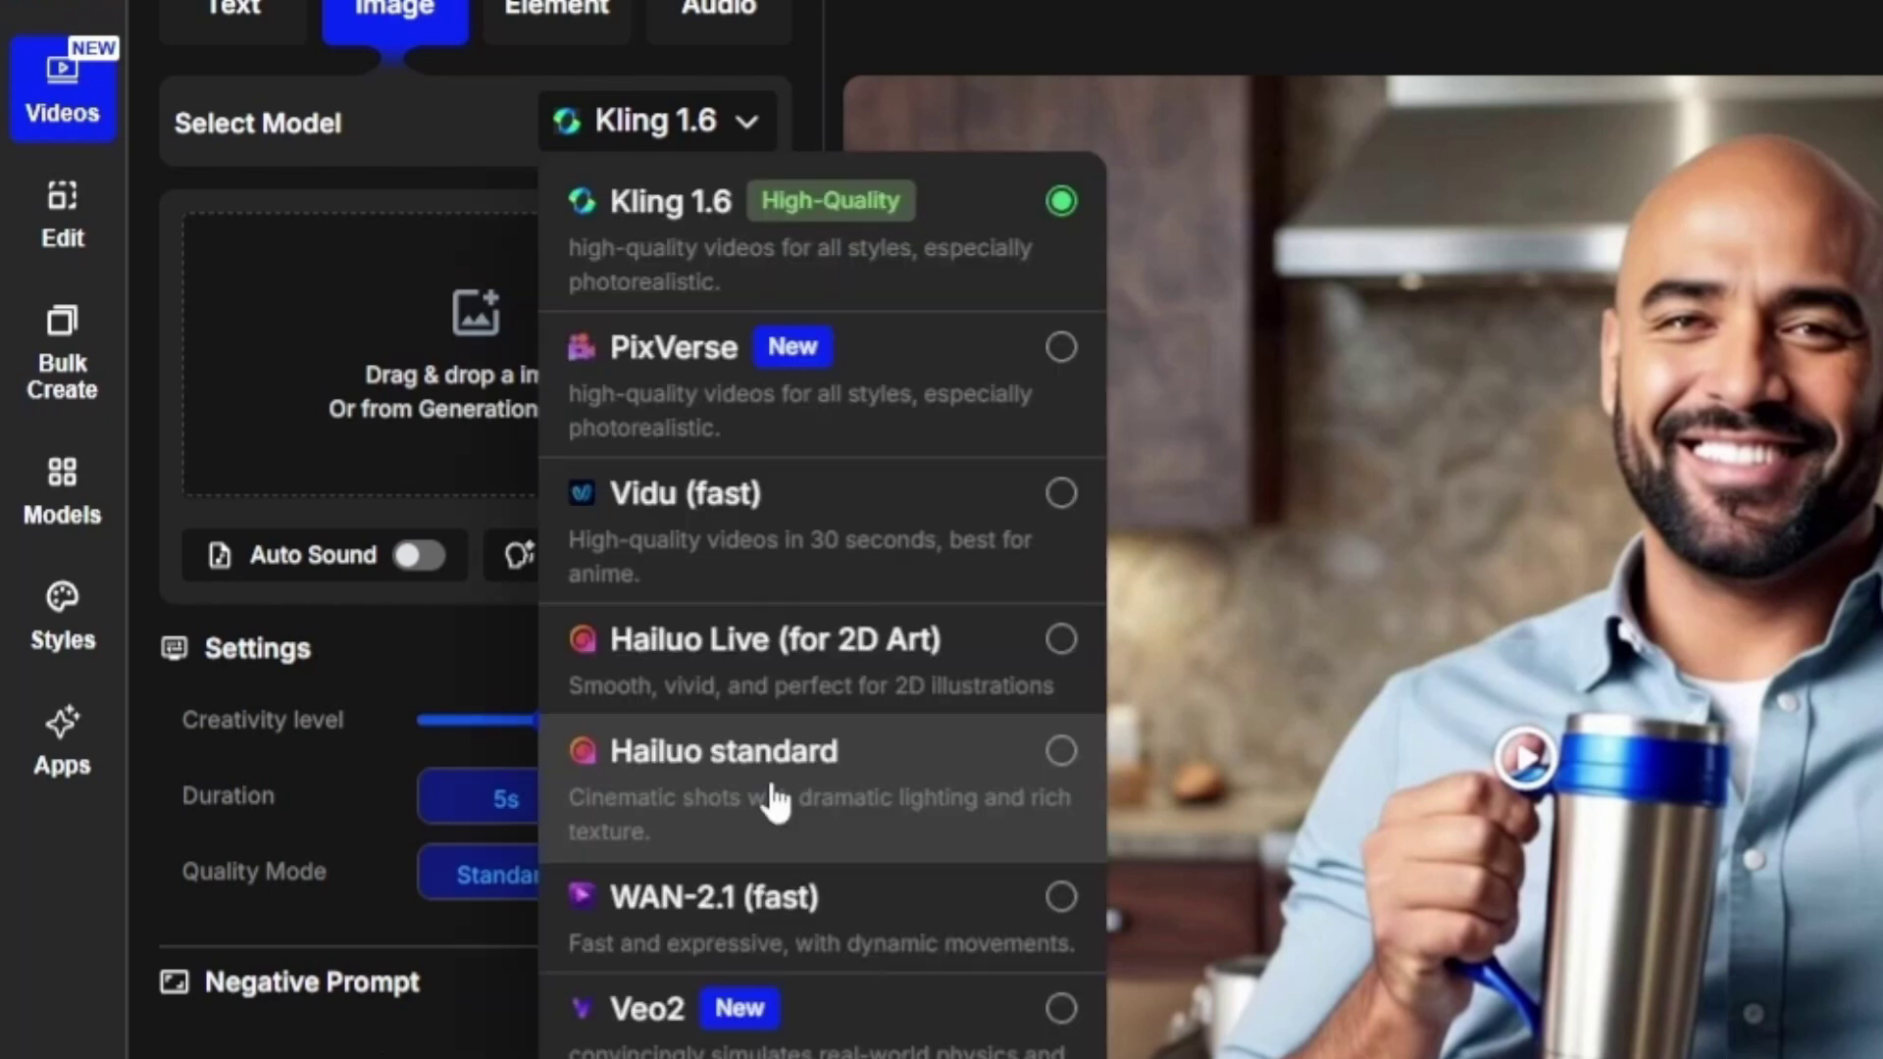
Step: Try the Hailuo standard and Veo2 models for image-to-video, and look at Veo2's aspect ratio setting
click(775, 796)
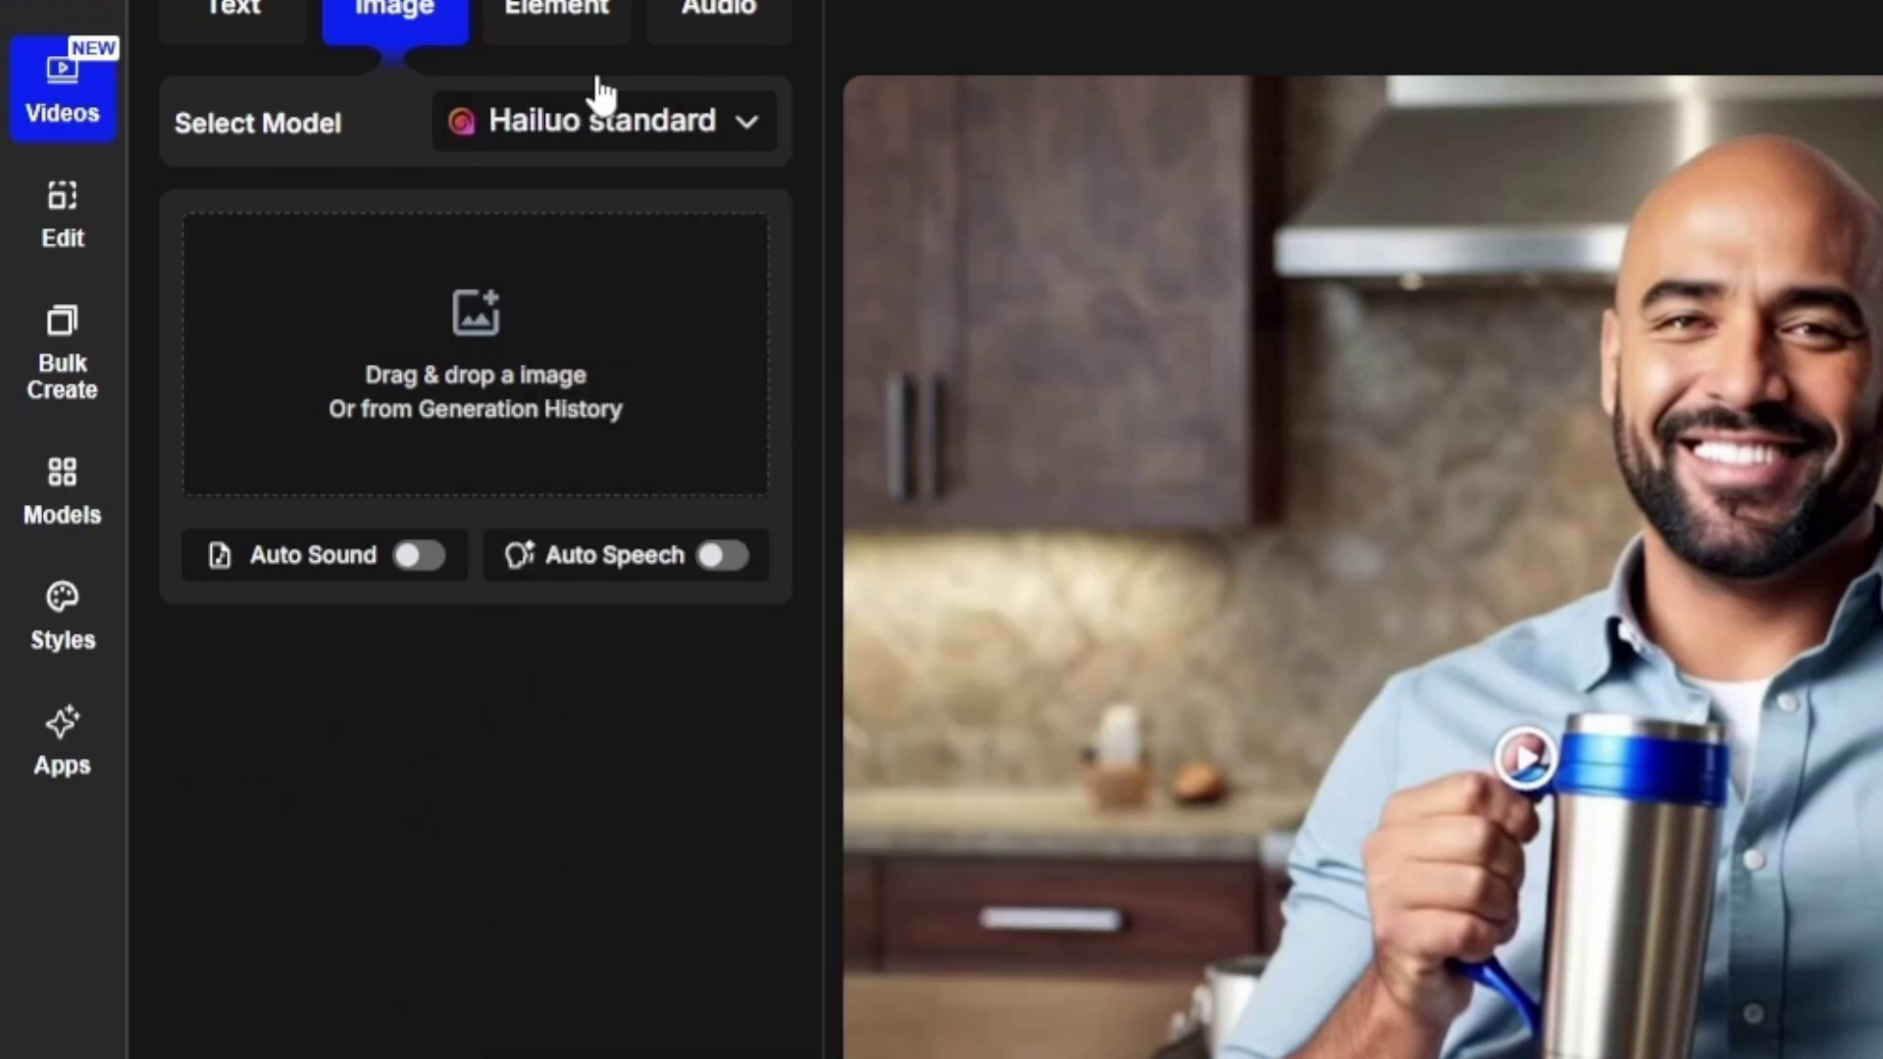
click(614, 129)
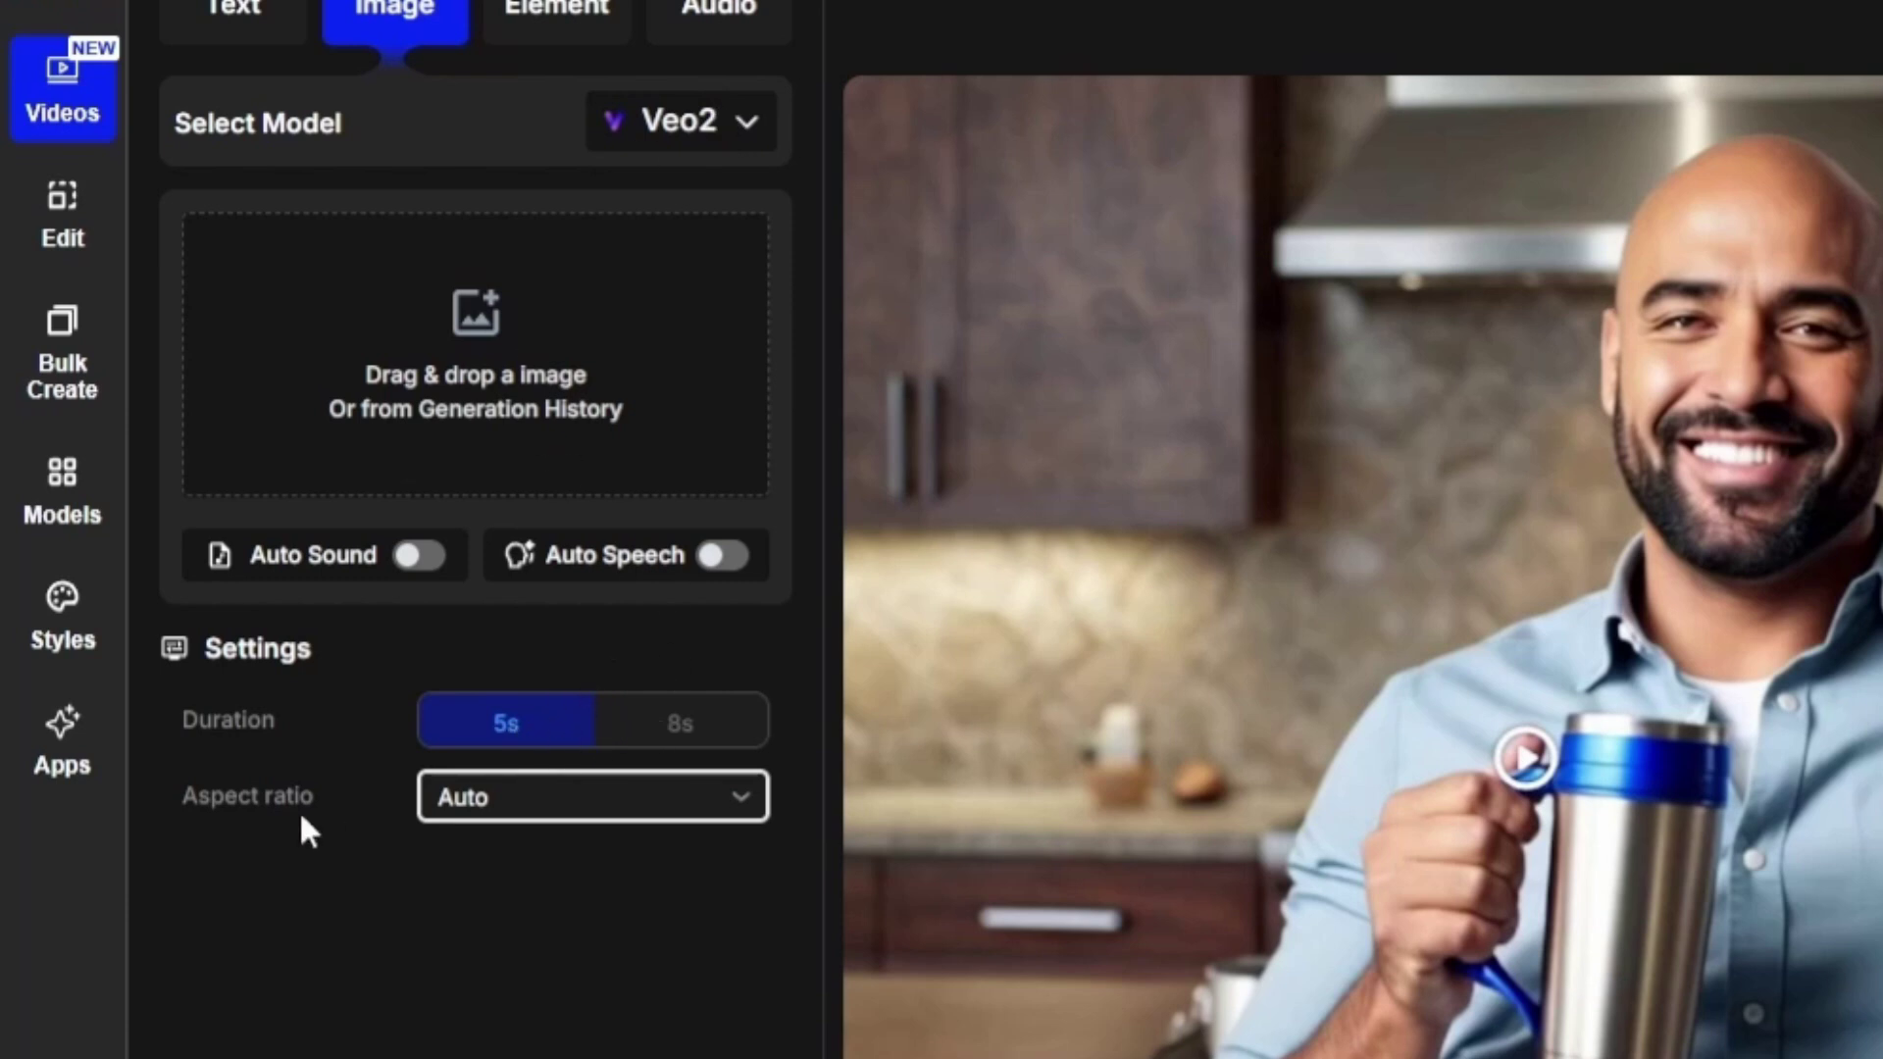
click(597, 802)
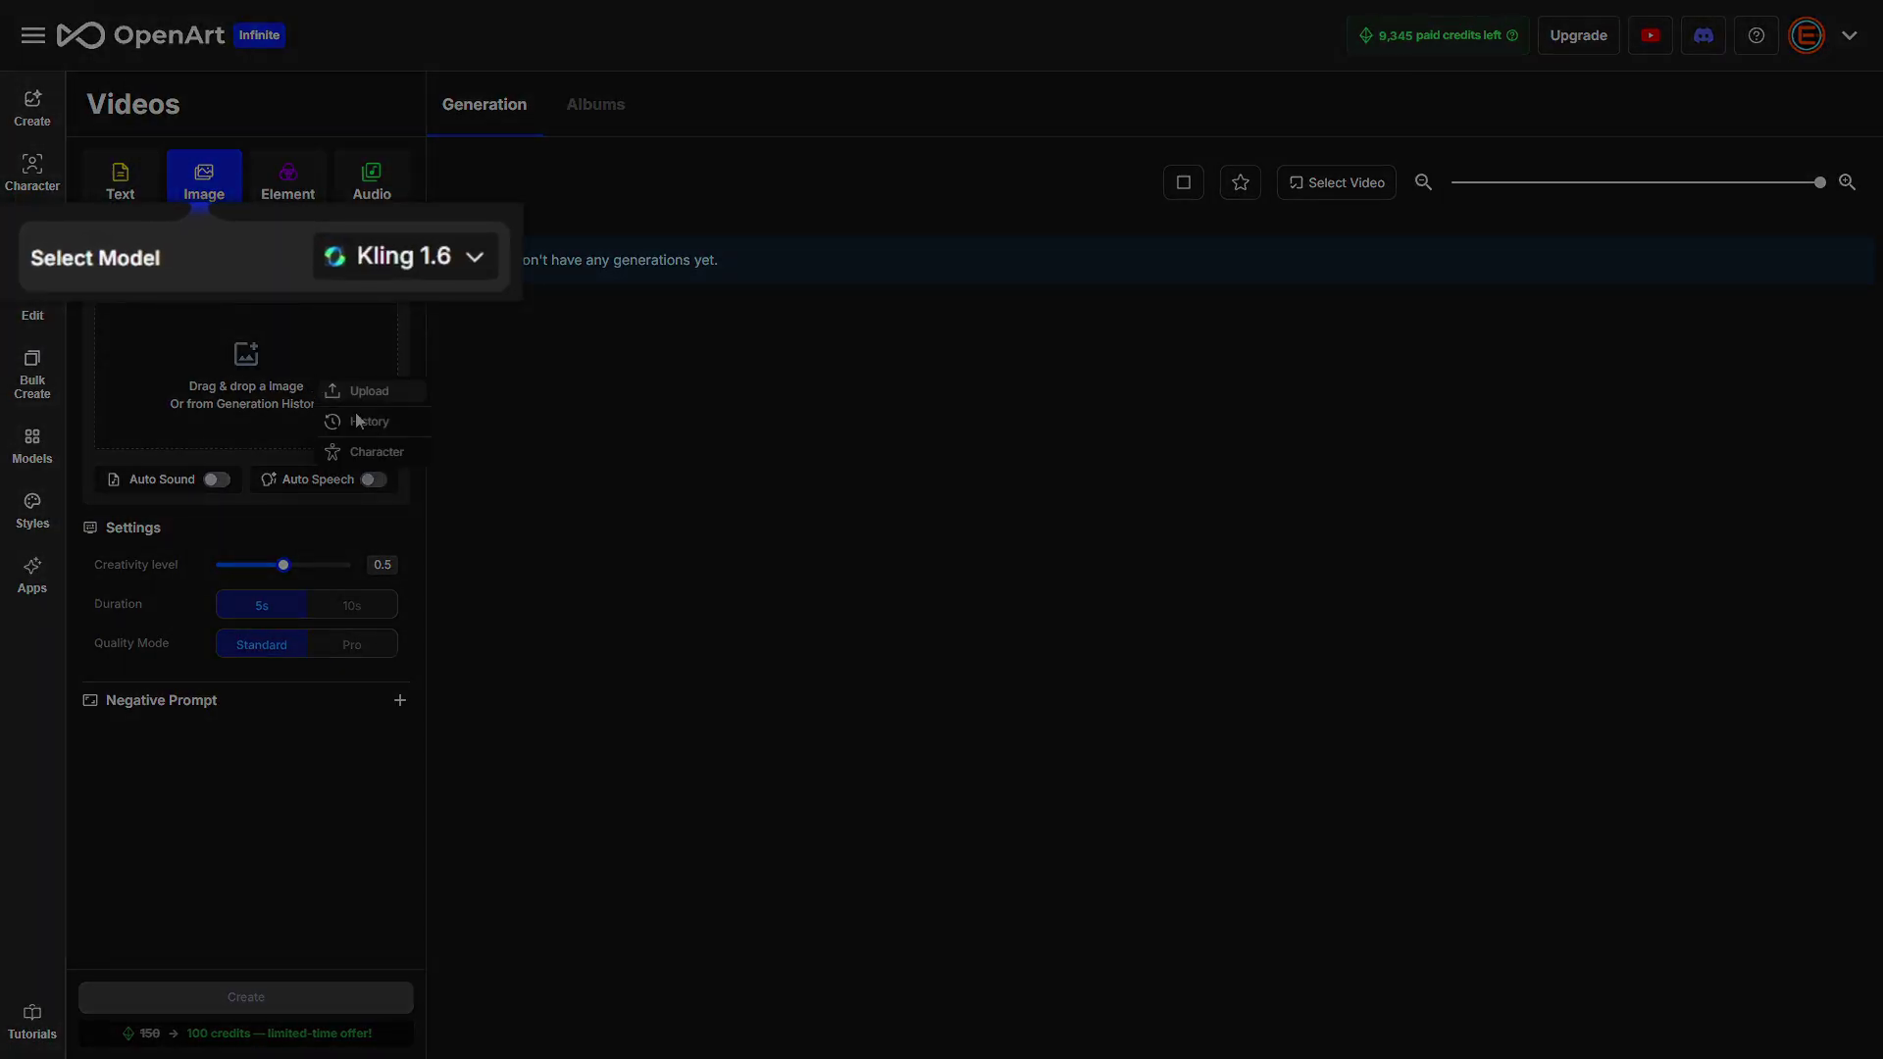
Step: Use the painted portrait of the woman in a headscarf from the generation history as the video's start image
click(371, 422)
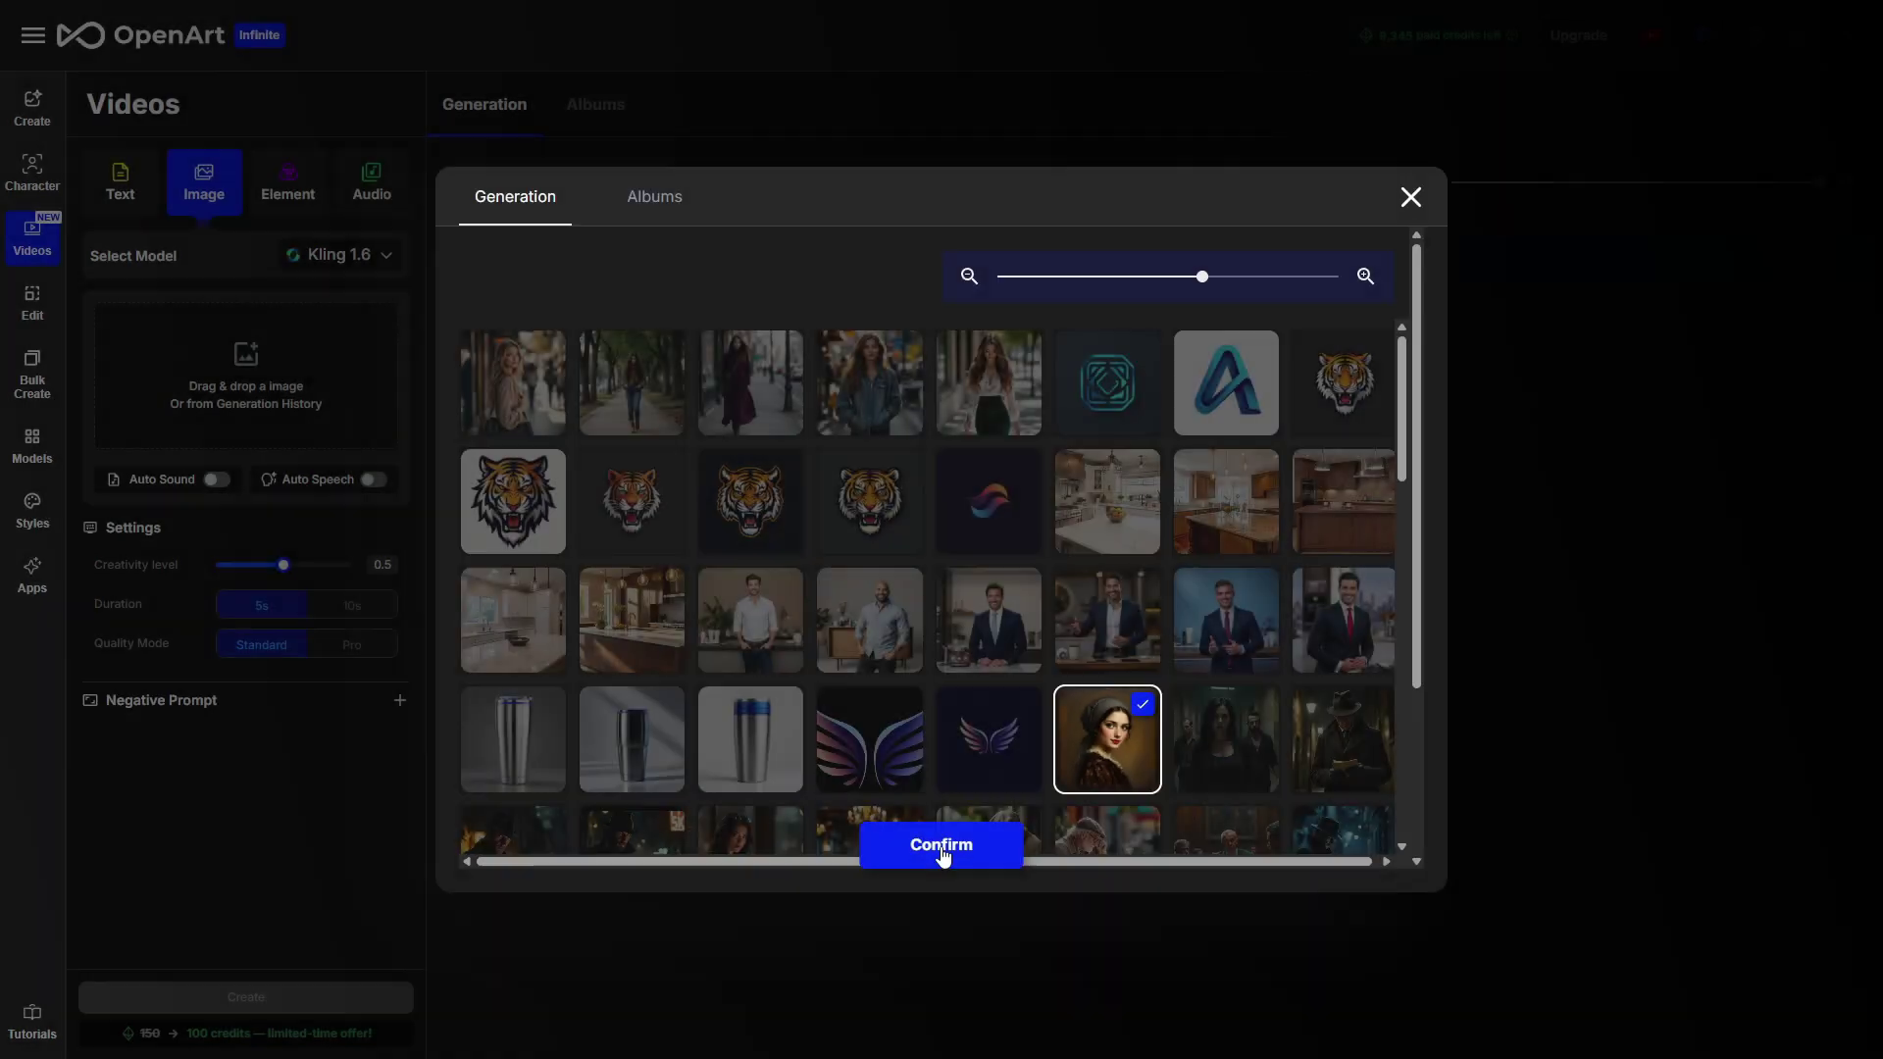
click(941, 845)
Step: Enter "This is what the Auto Speech option, with Lip-Sync, looks like." as the Auto Speech text, enable Lip-sync, and open the voice choices
click(314, 633)
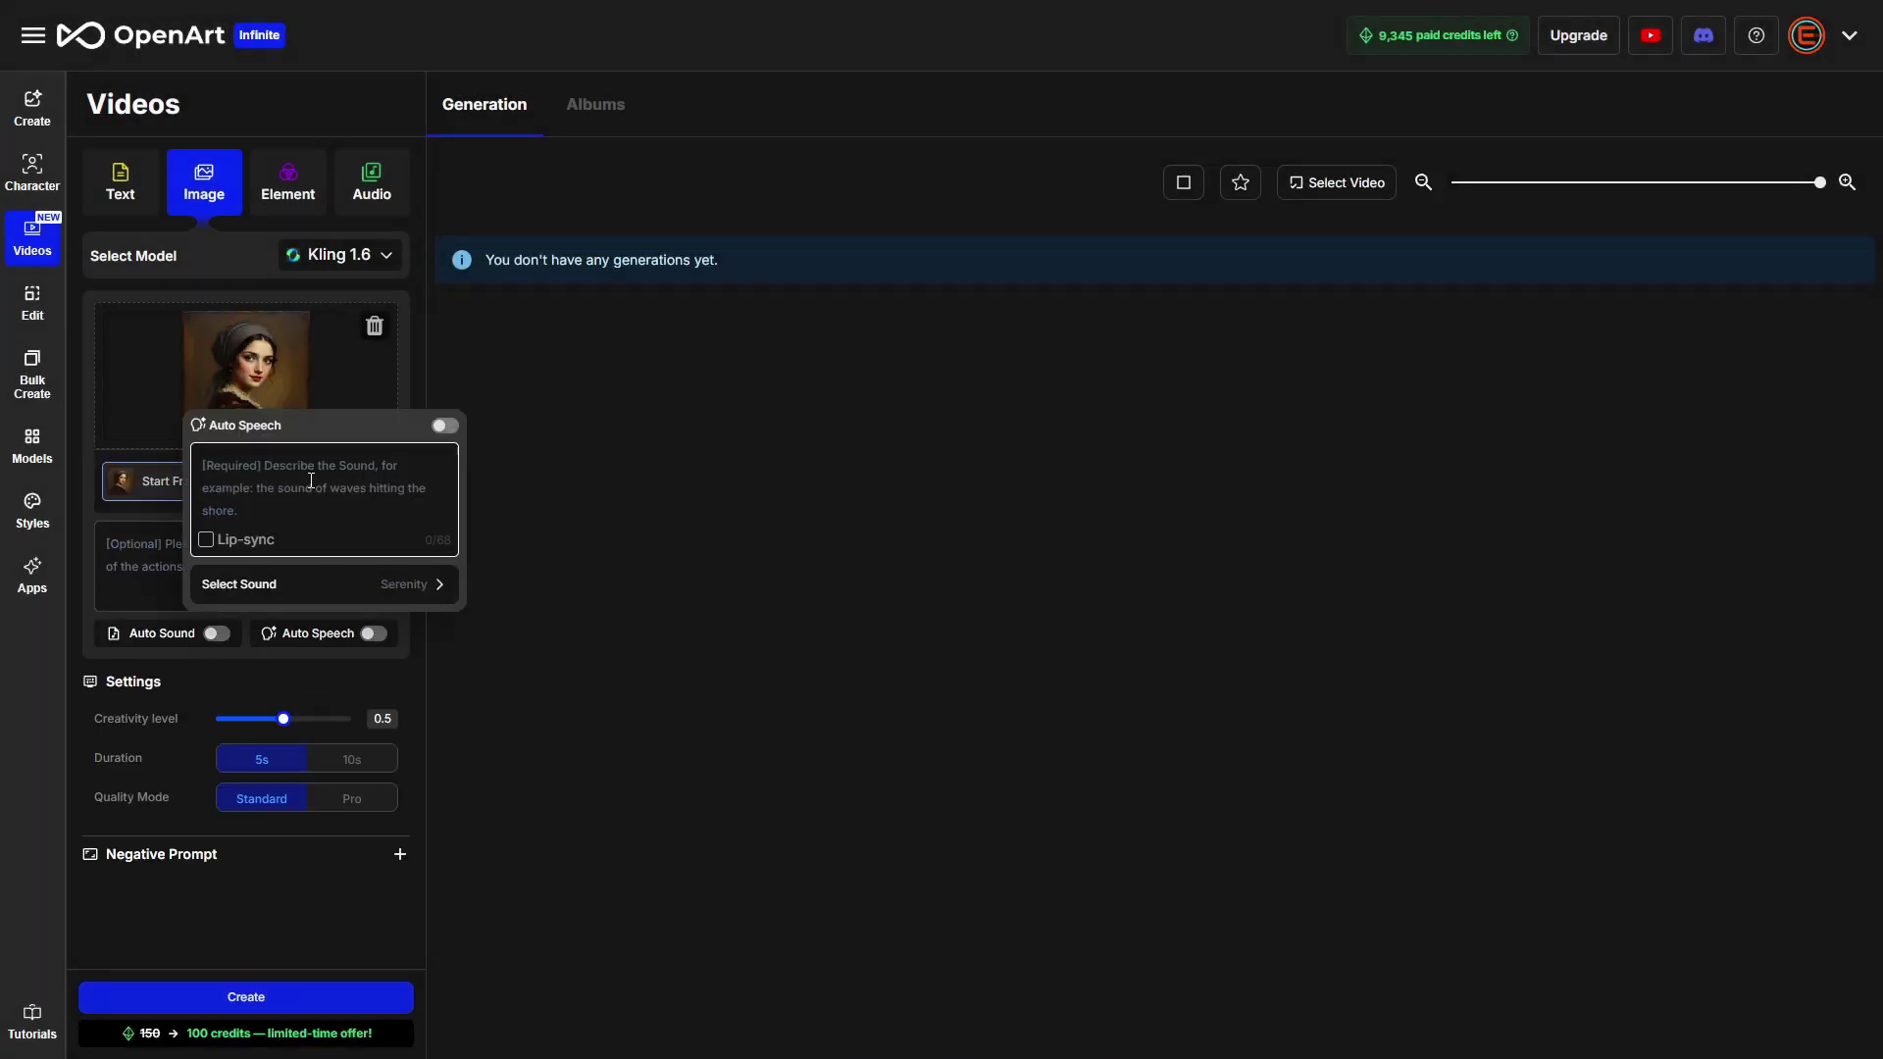
text(This is what the Auto Speech option, with Lip-Sync, looks like.)
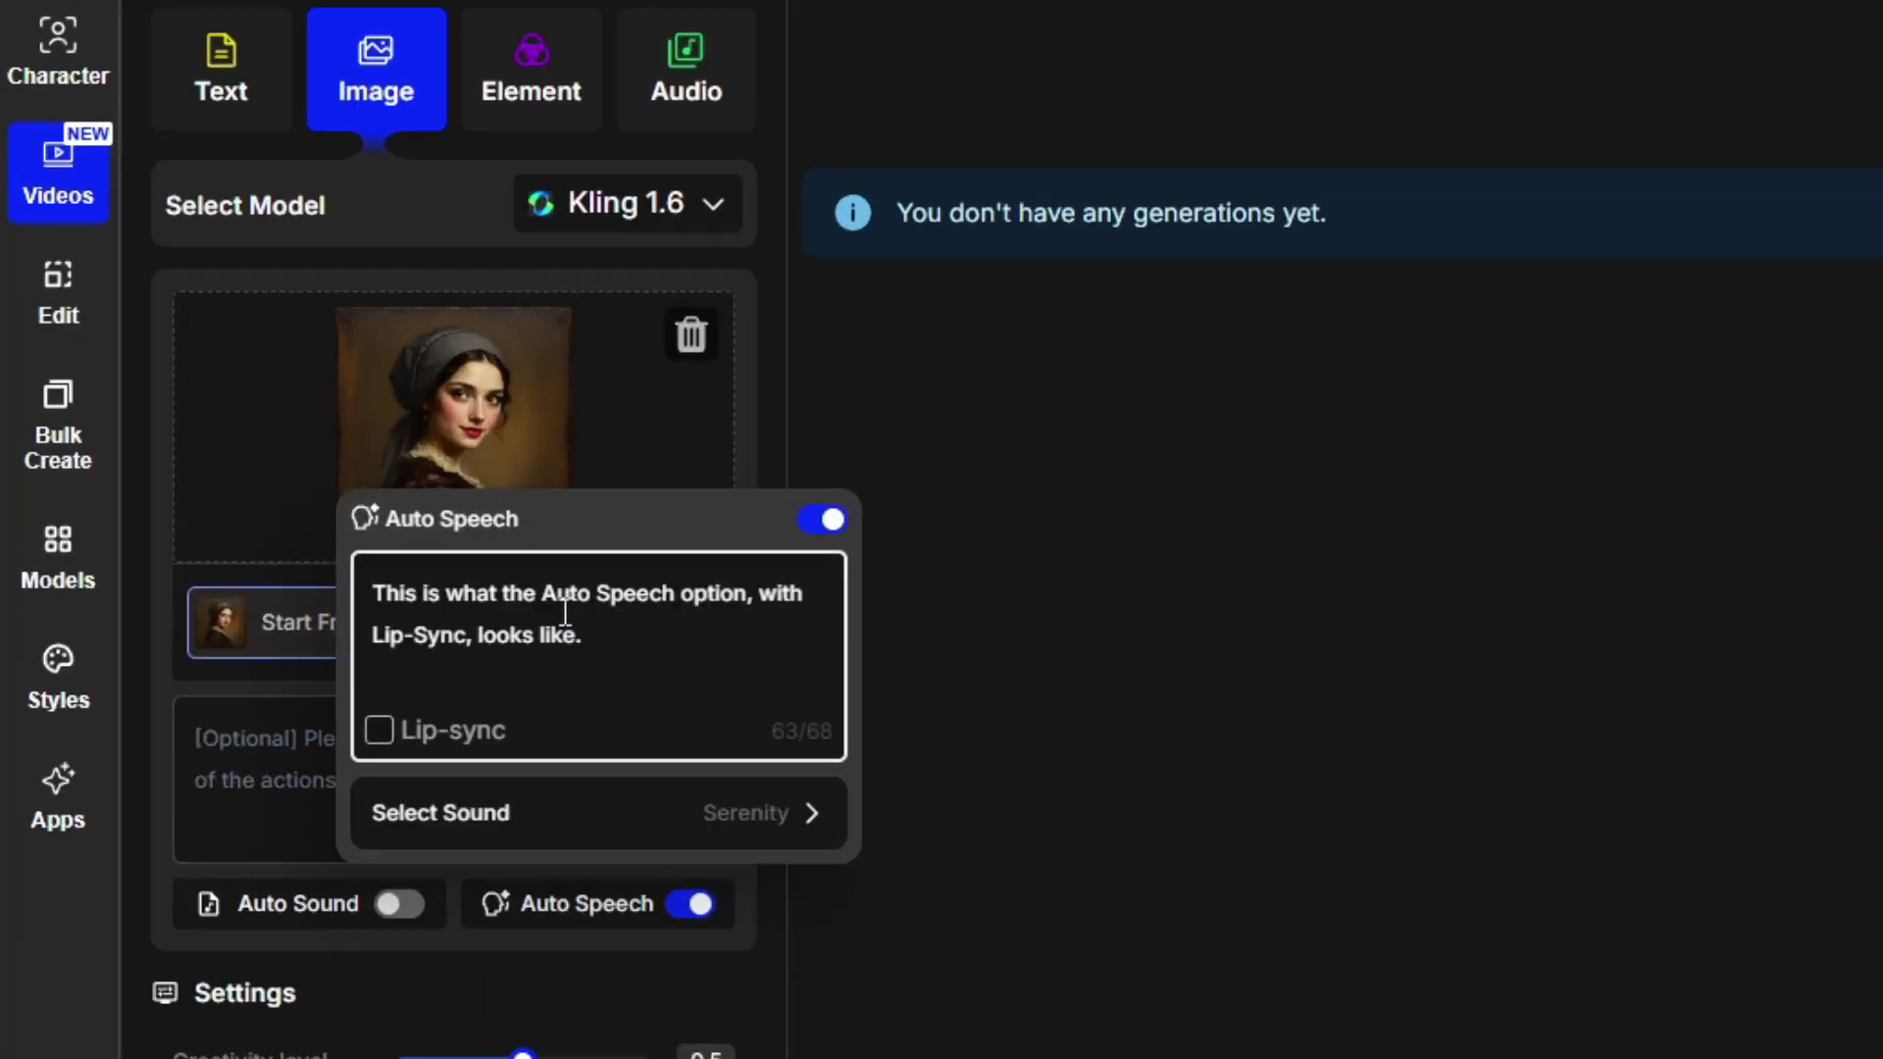
click(378, 731)
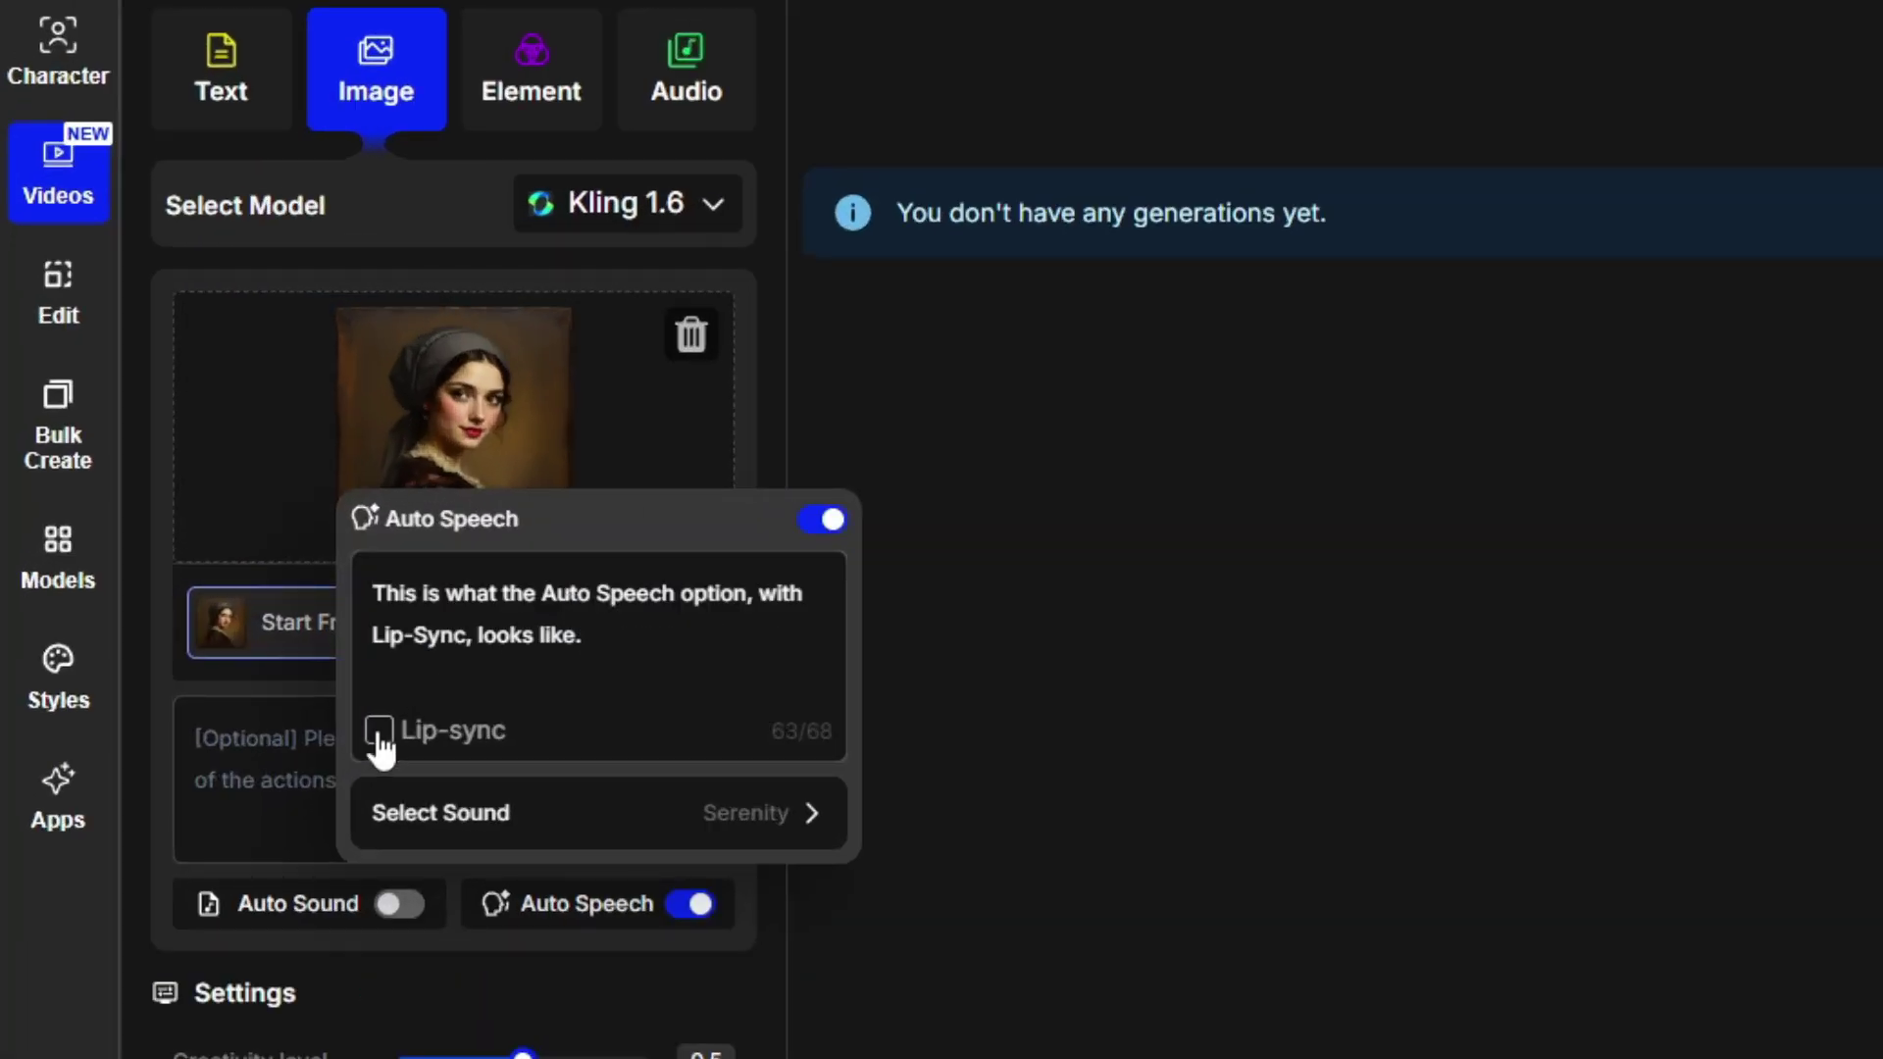
click(804, 822)
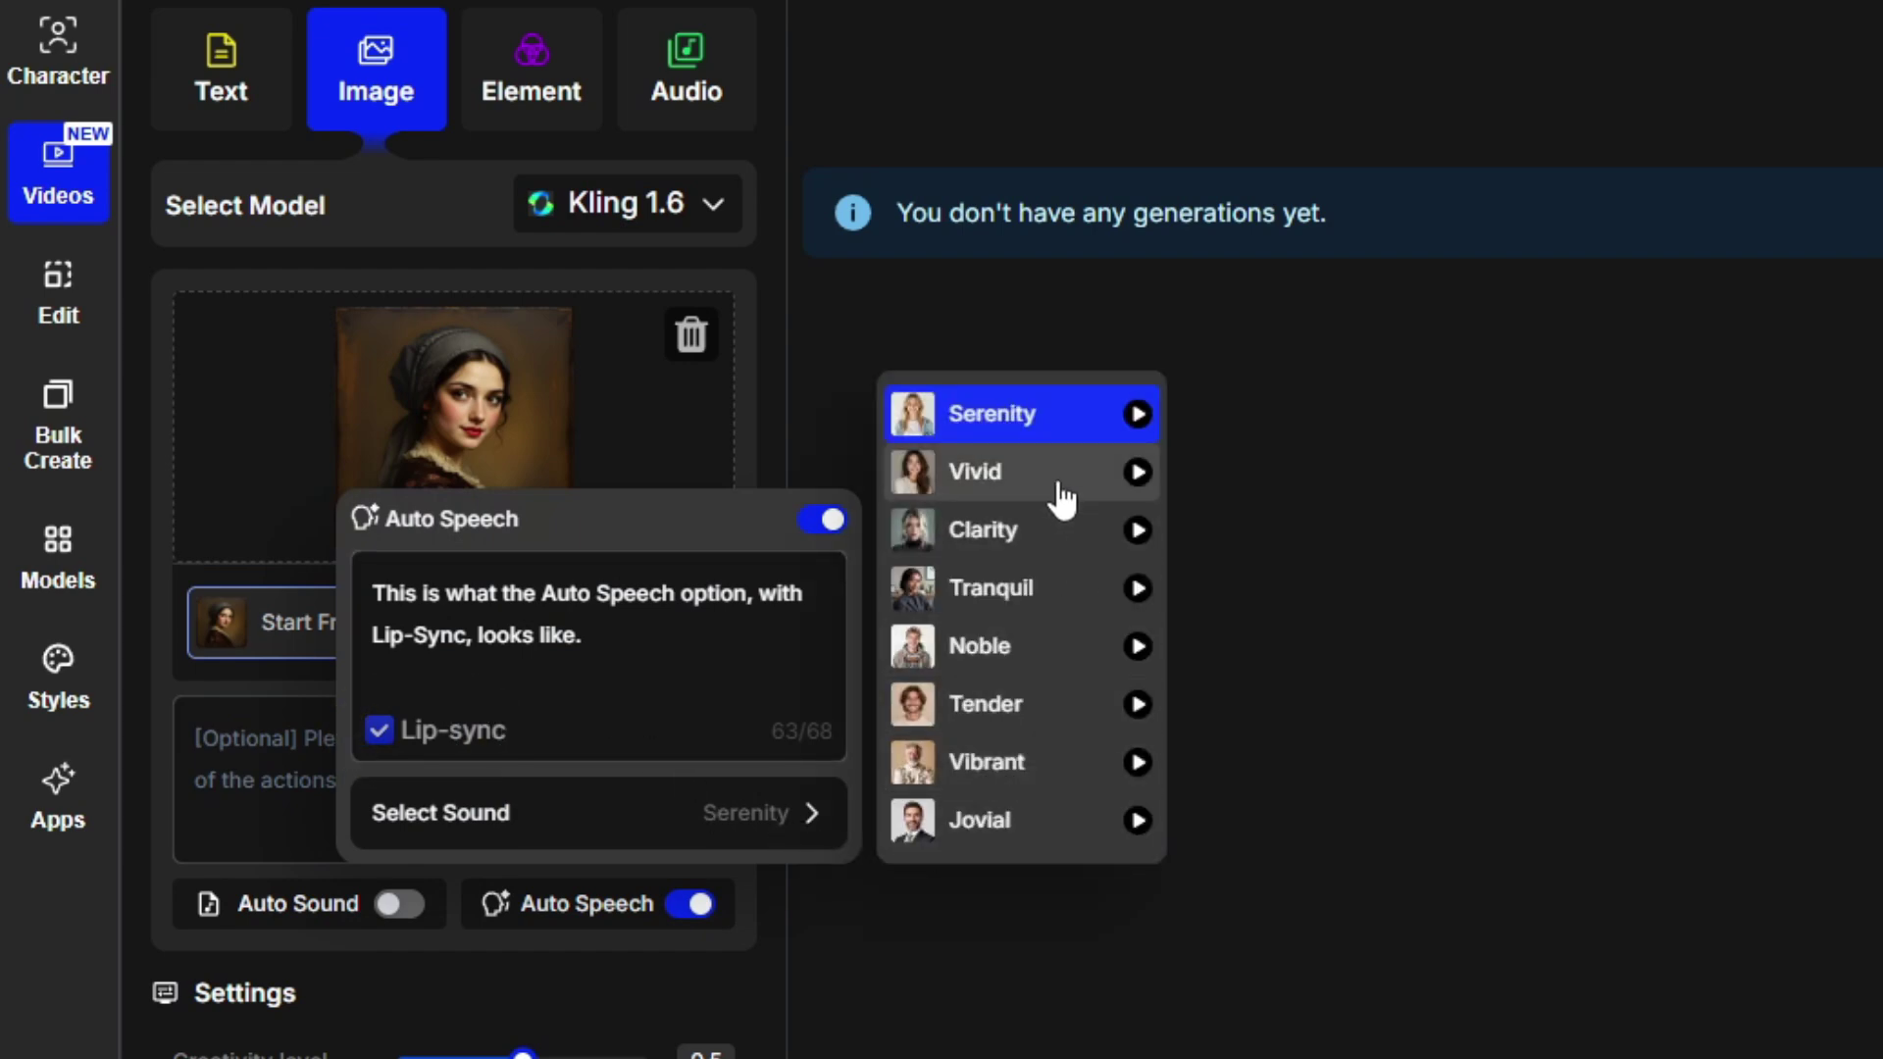
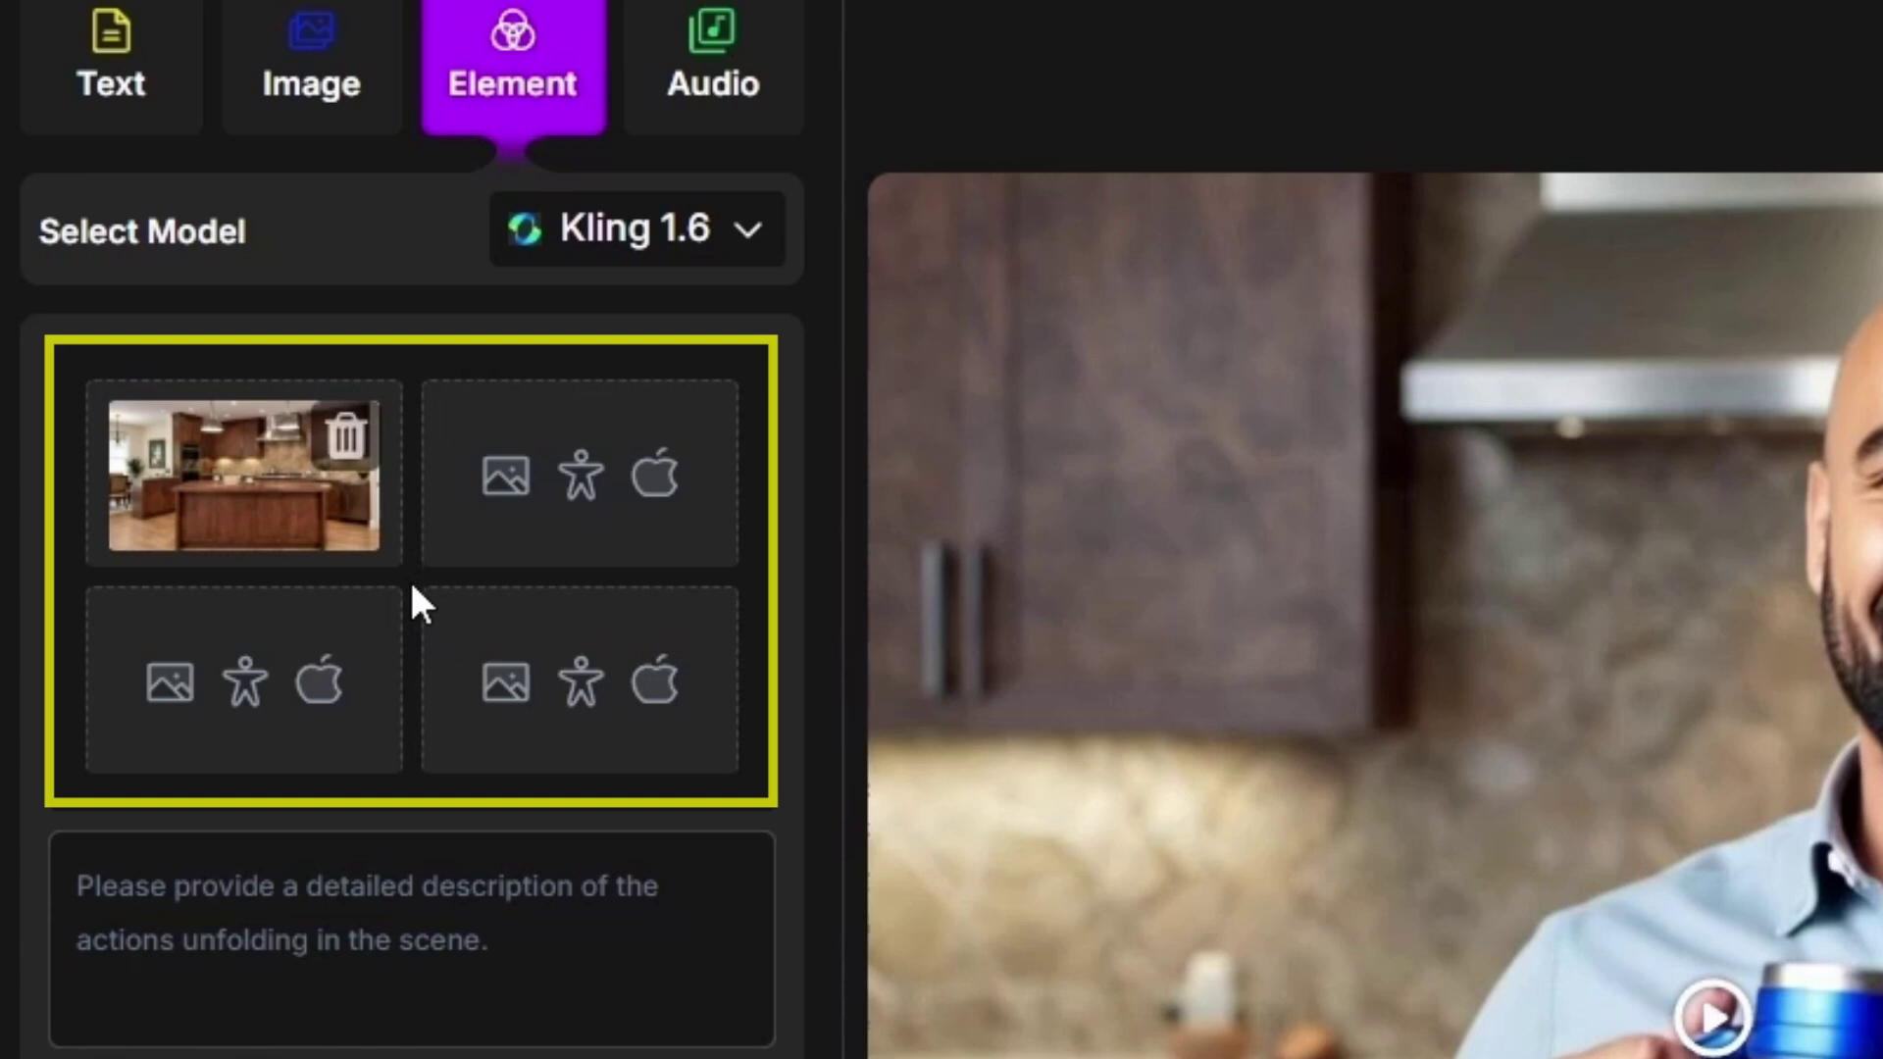
Step: Add the bald, bearded man in the casual shirt from the generation history as the second element, beside the kitchen image
mouse_move(312, 535)
click(504, 496)
click(642, 595)
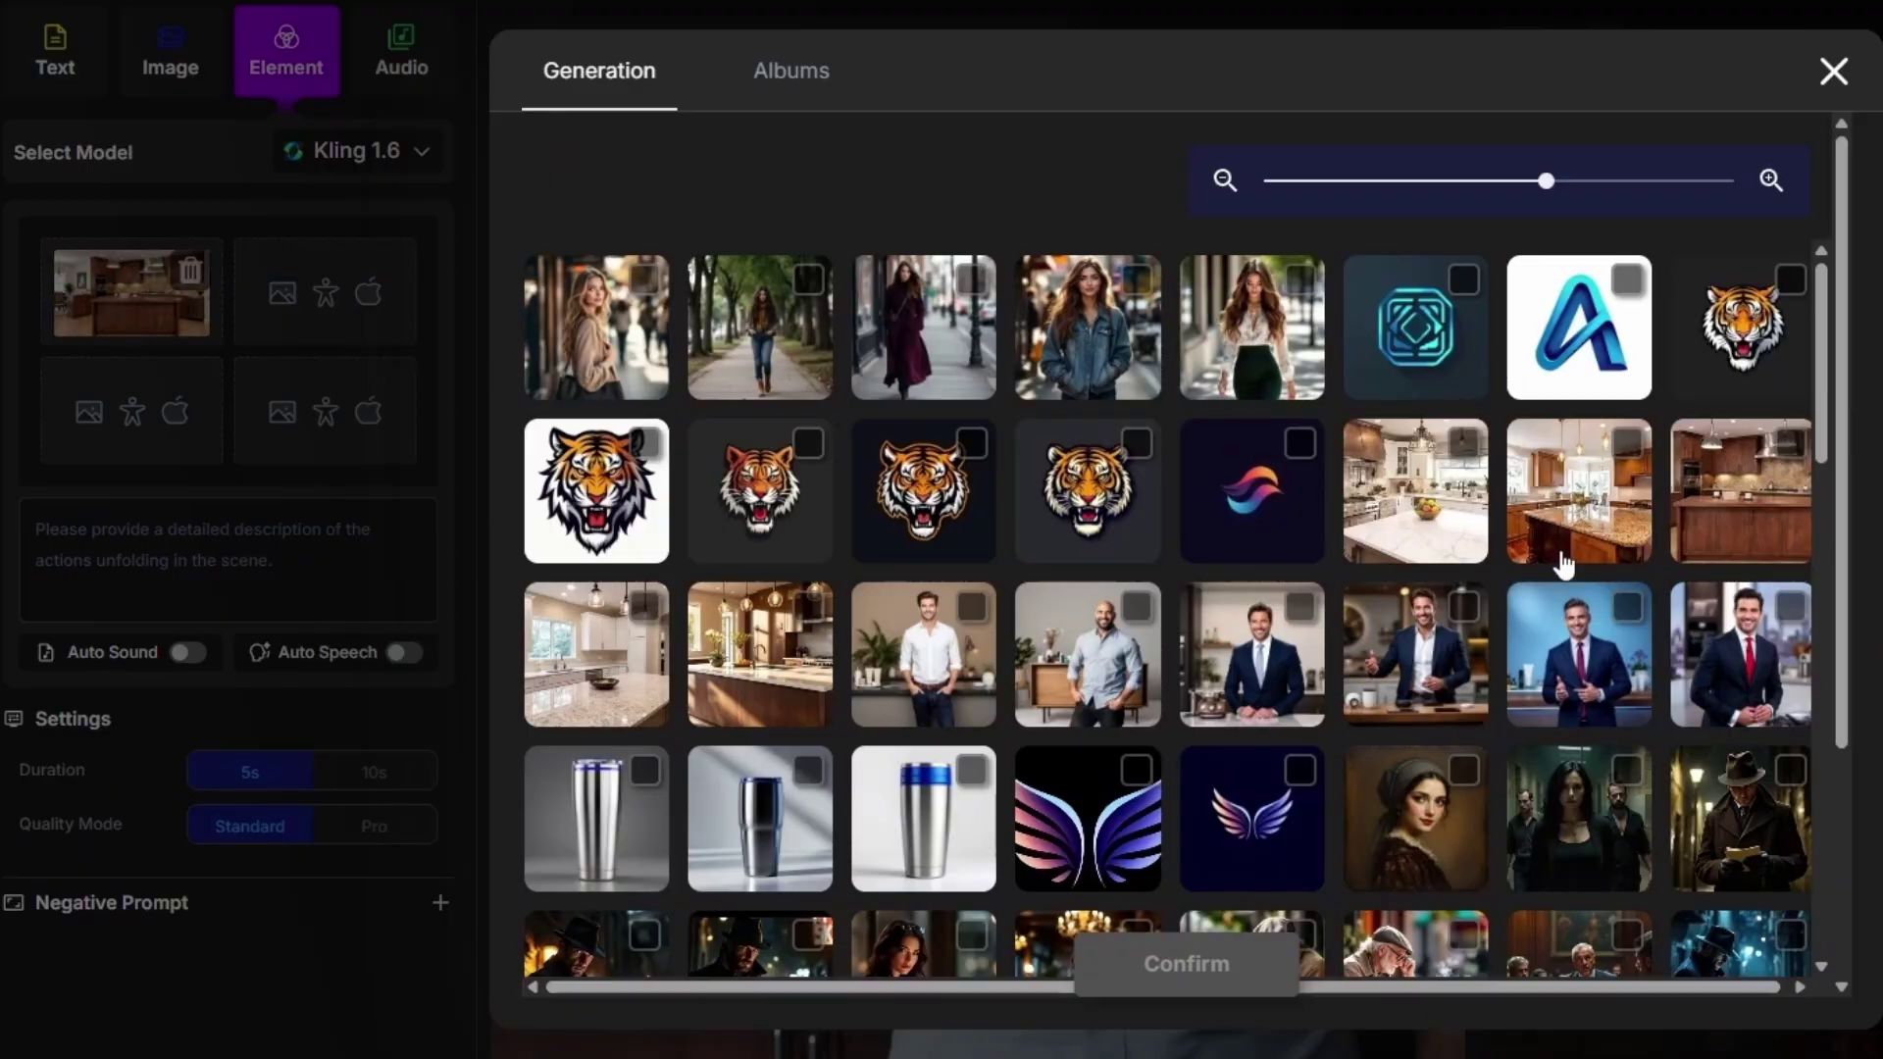
click(1086, 654)
click(1173, 971)
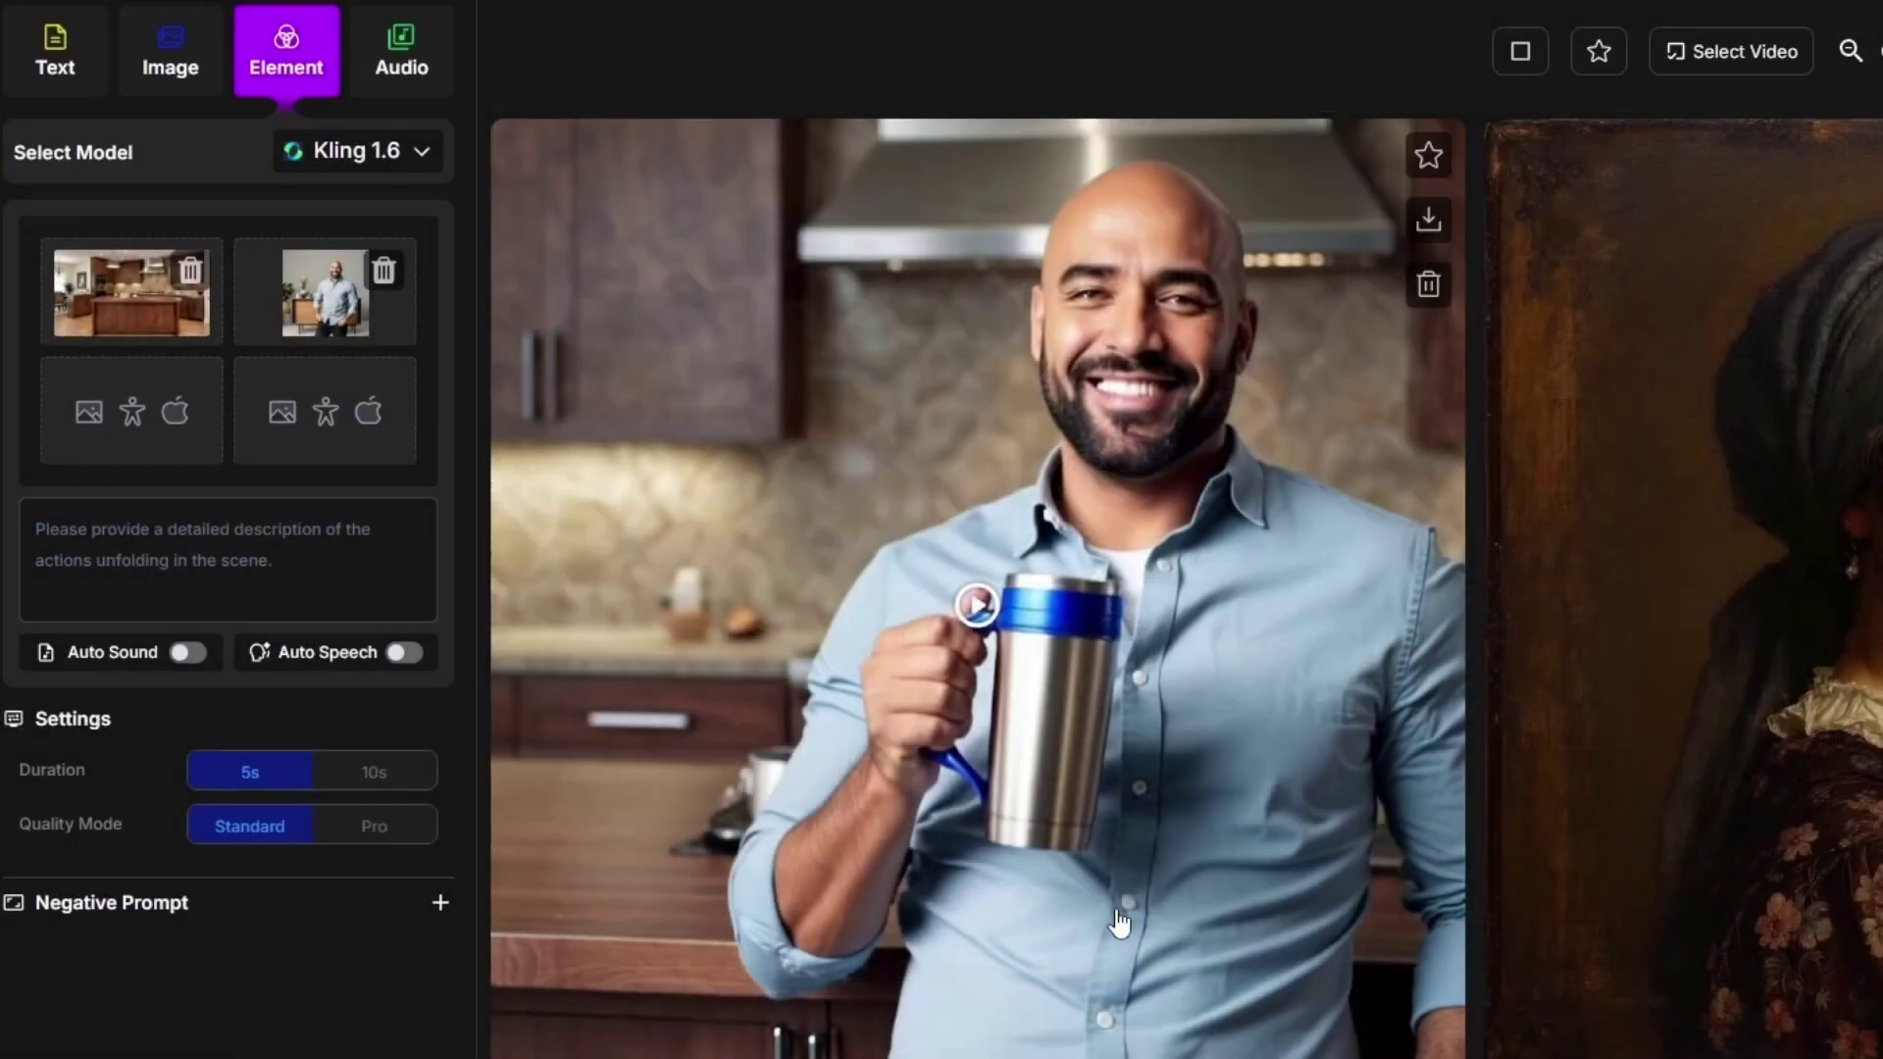
Step: Add the stainless steel tumbler with the blue band from the generation history as the third element
mouse_move(86, 433)
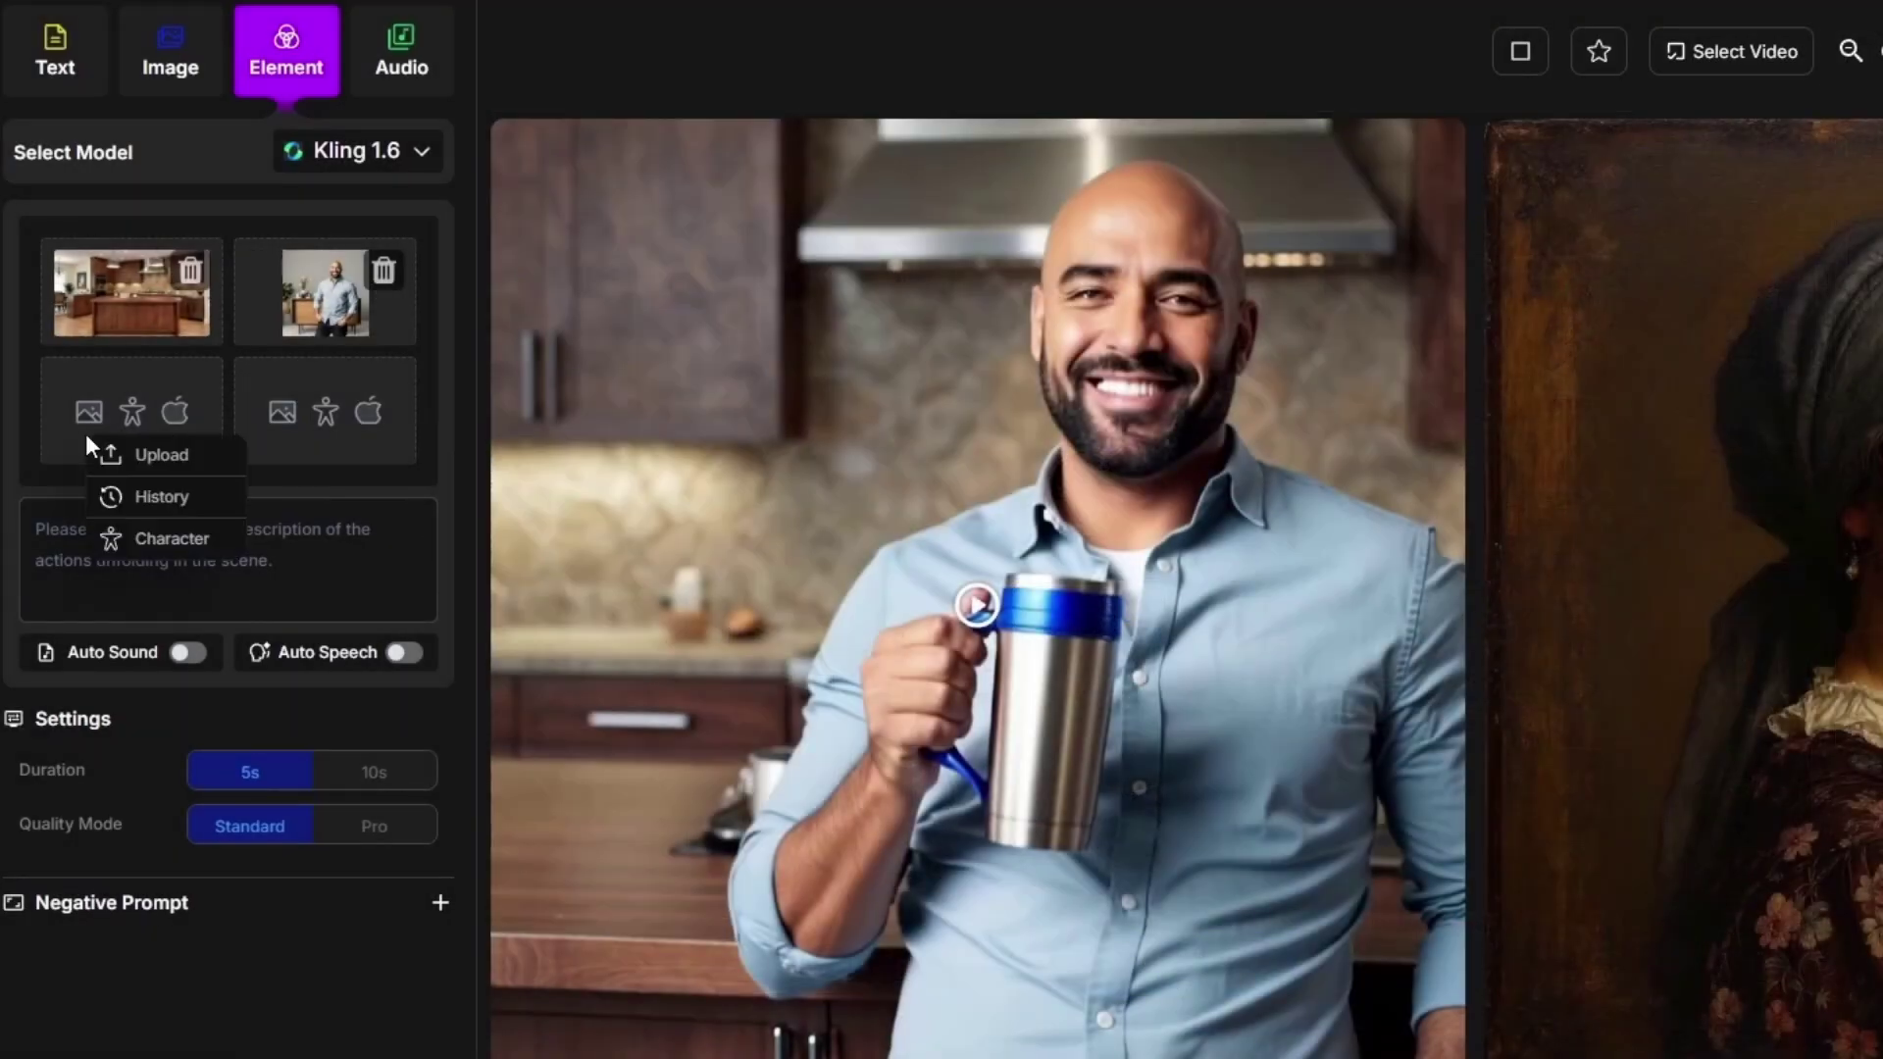
click(161, 497)
click(923, 819)
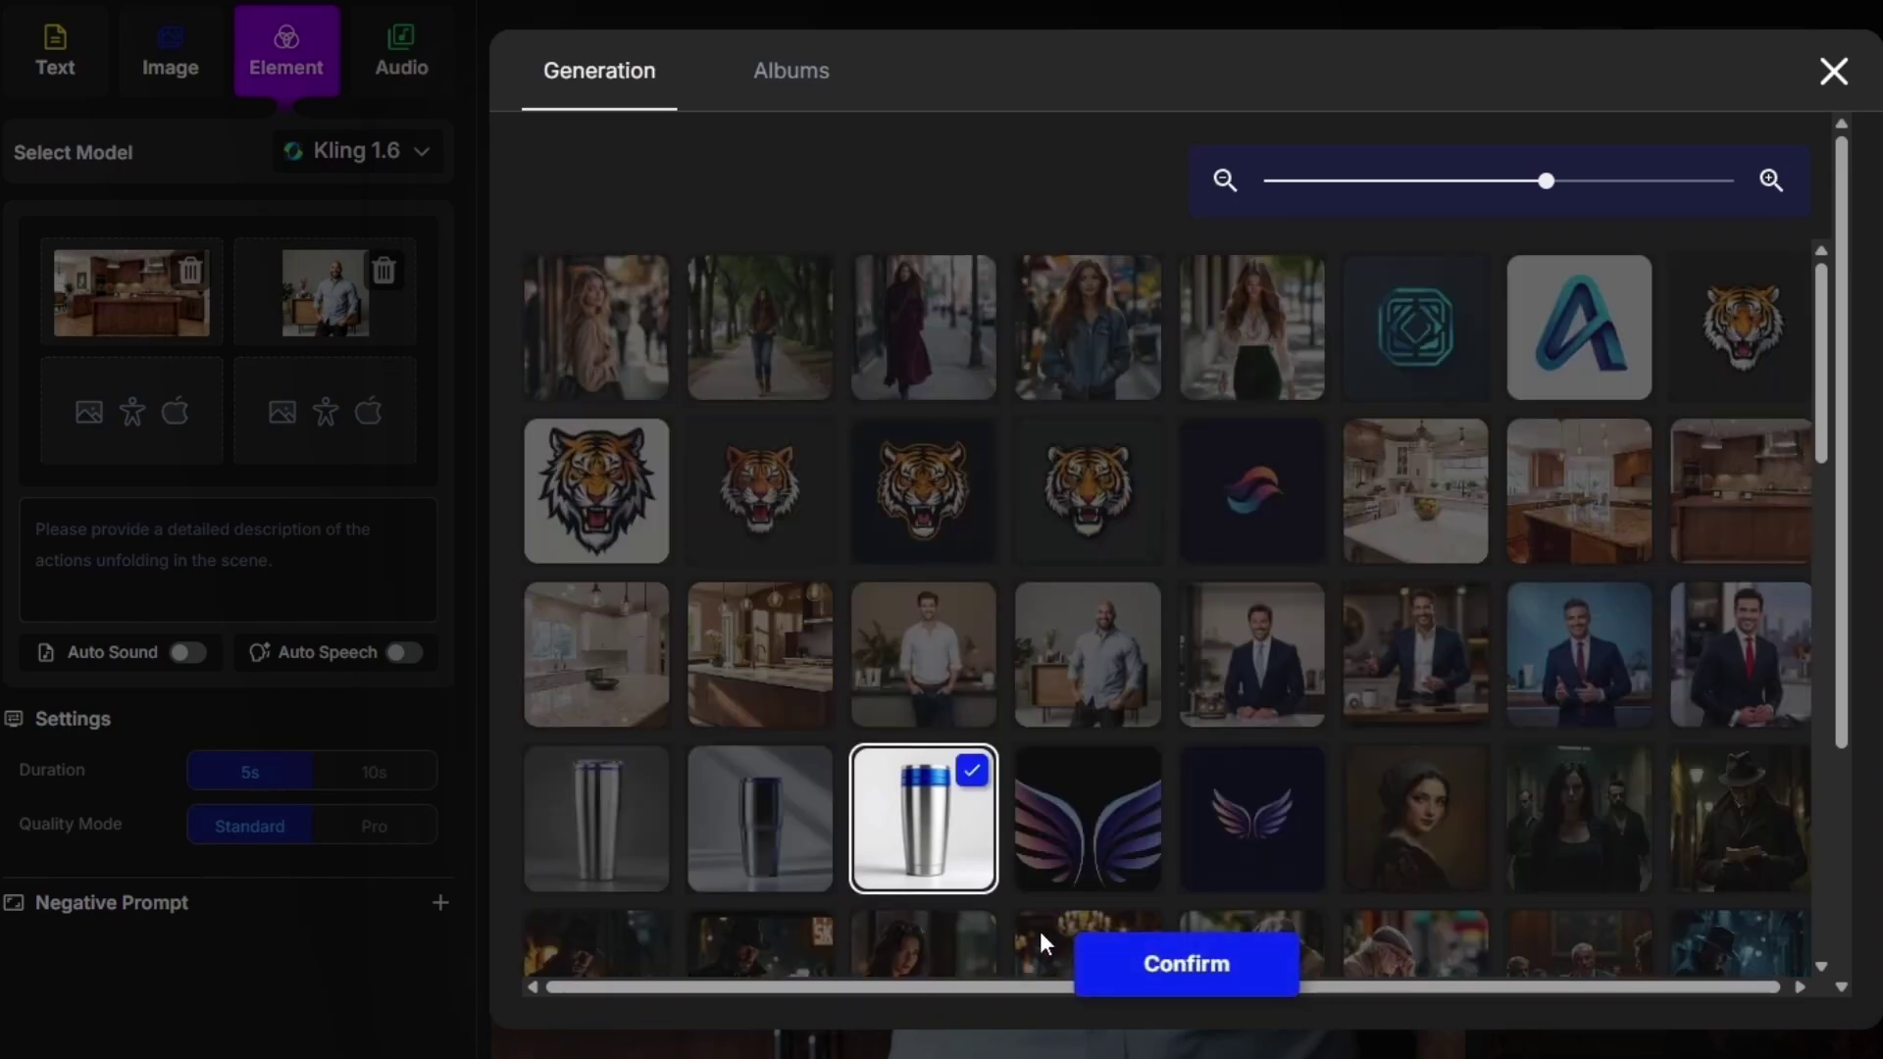
click(1177, 976)
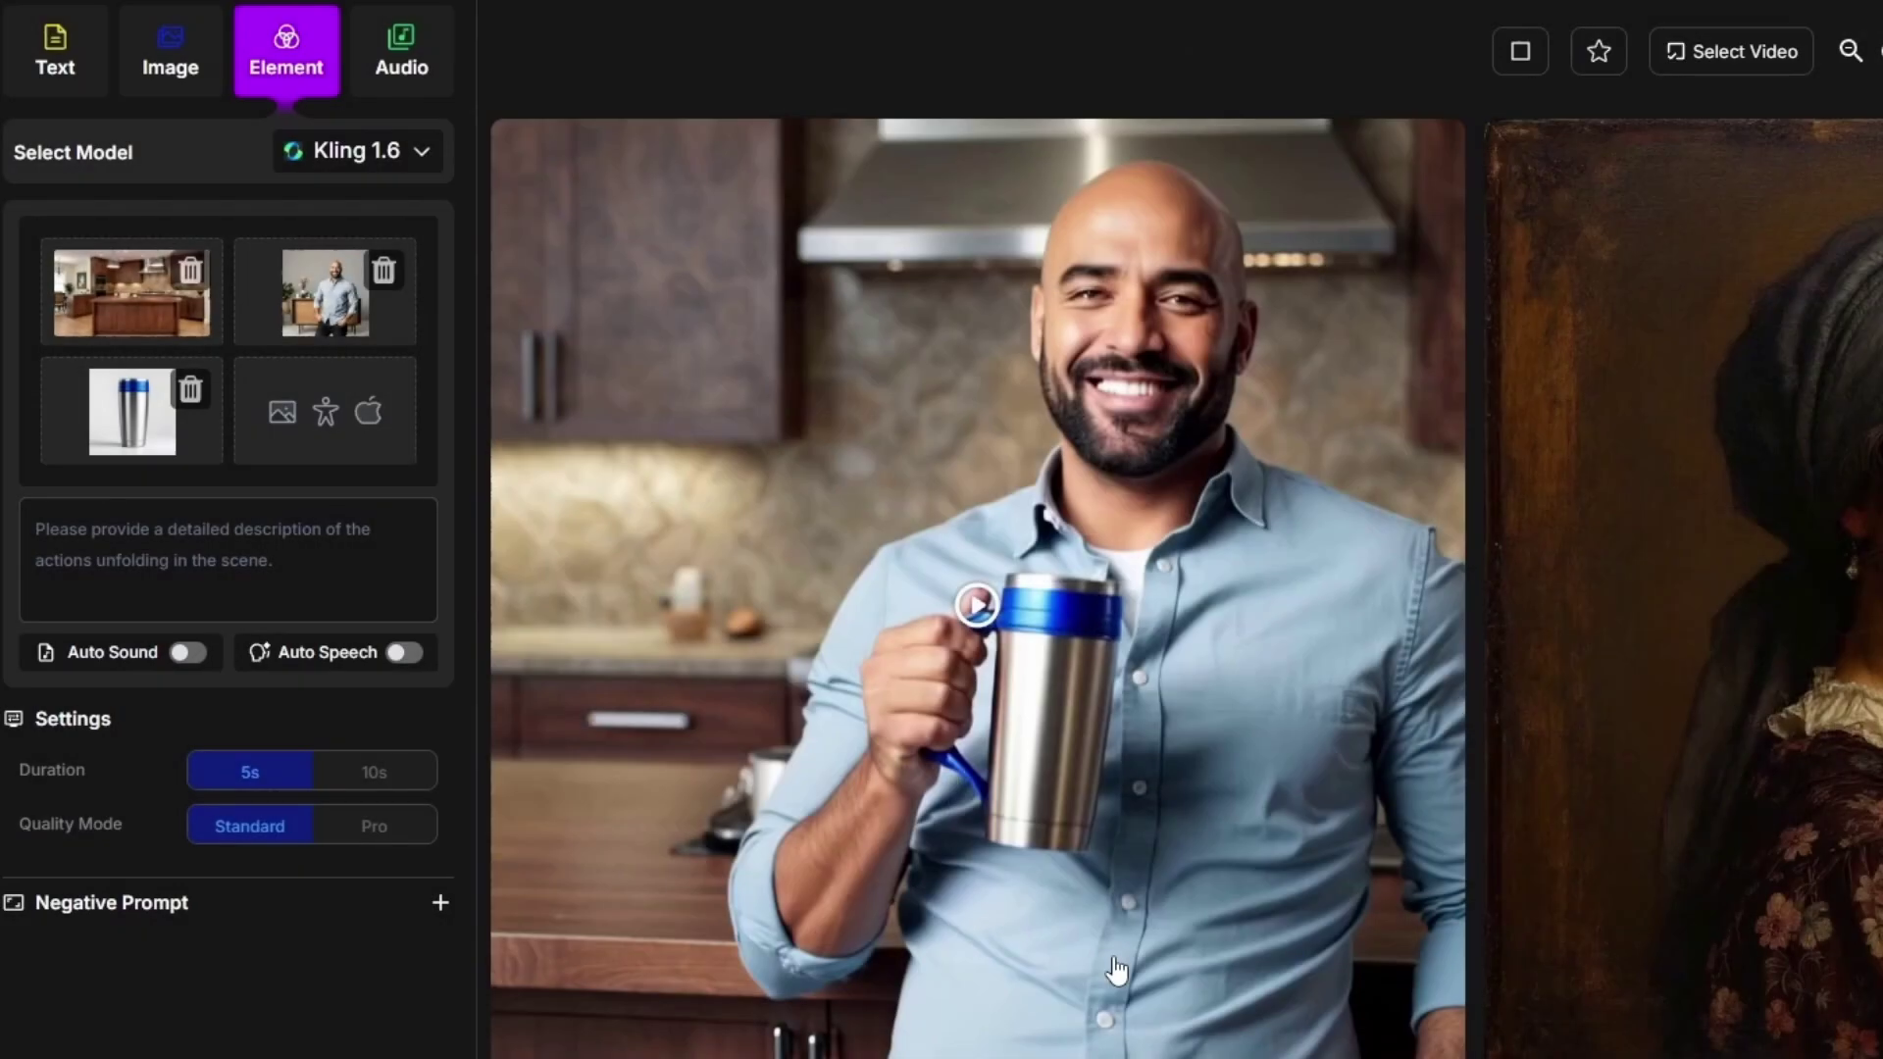
Step: Fill the last element slot with the close-up portrait of the brown and white dog from the generation history
click(278, 414)
click(333, 475)
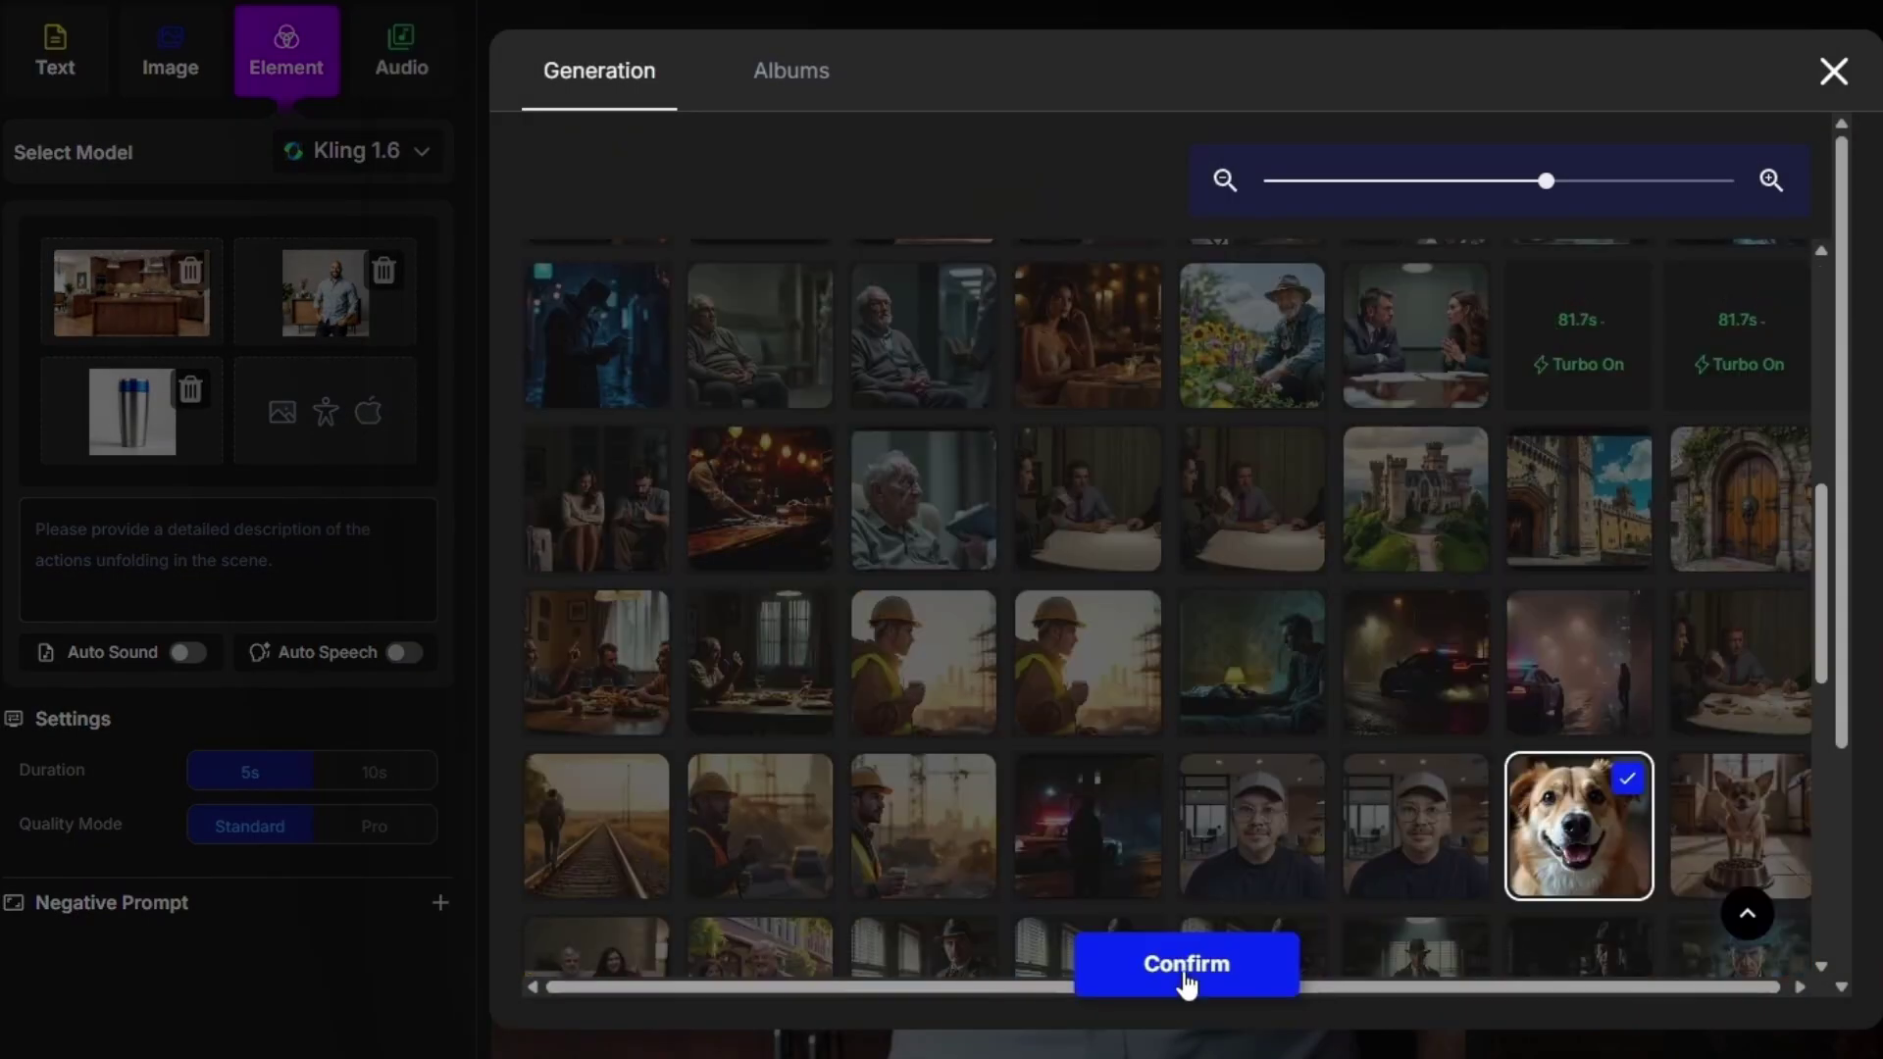
click(1186, 966)
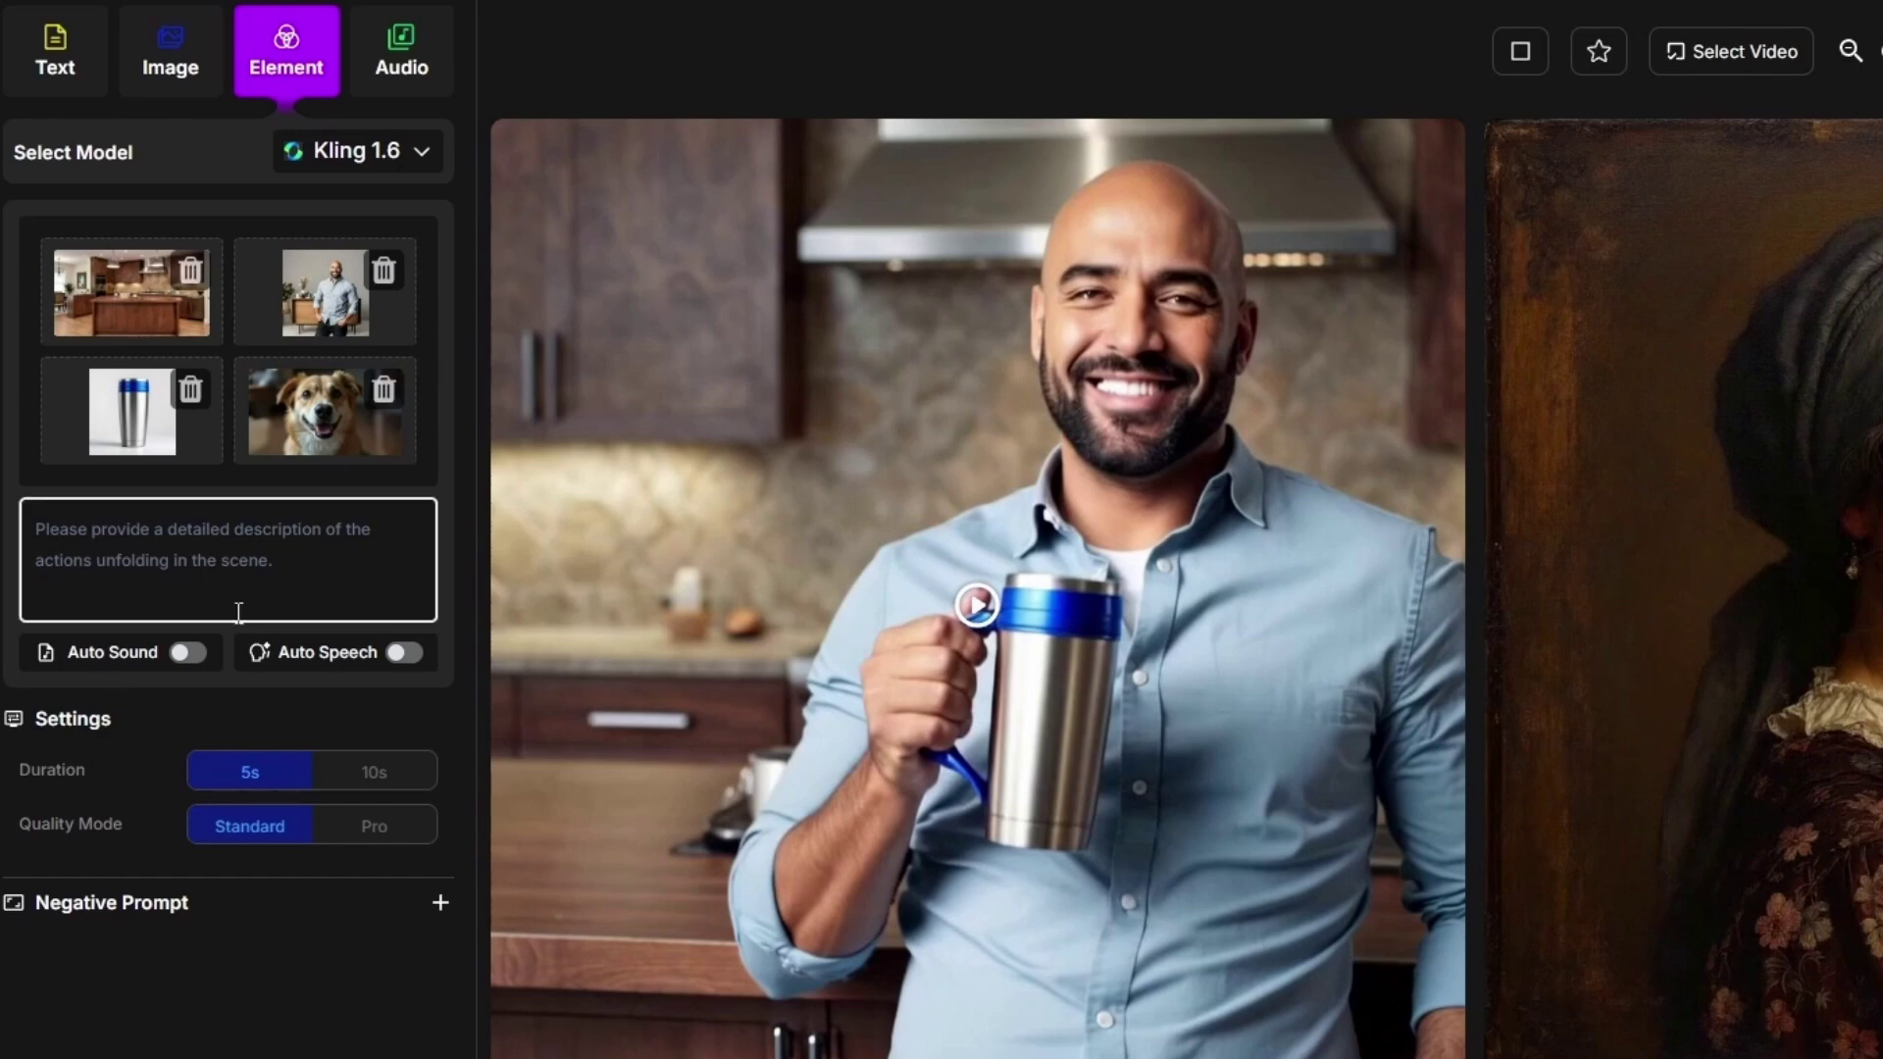
Step: Write the scene description: the man standing in the kitchen drinks from the stainless steel tumbler as the dog walks in and sits beside him
click(297, 537)
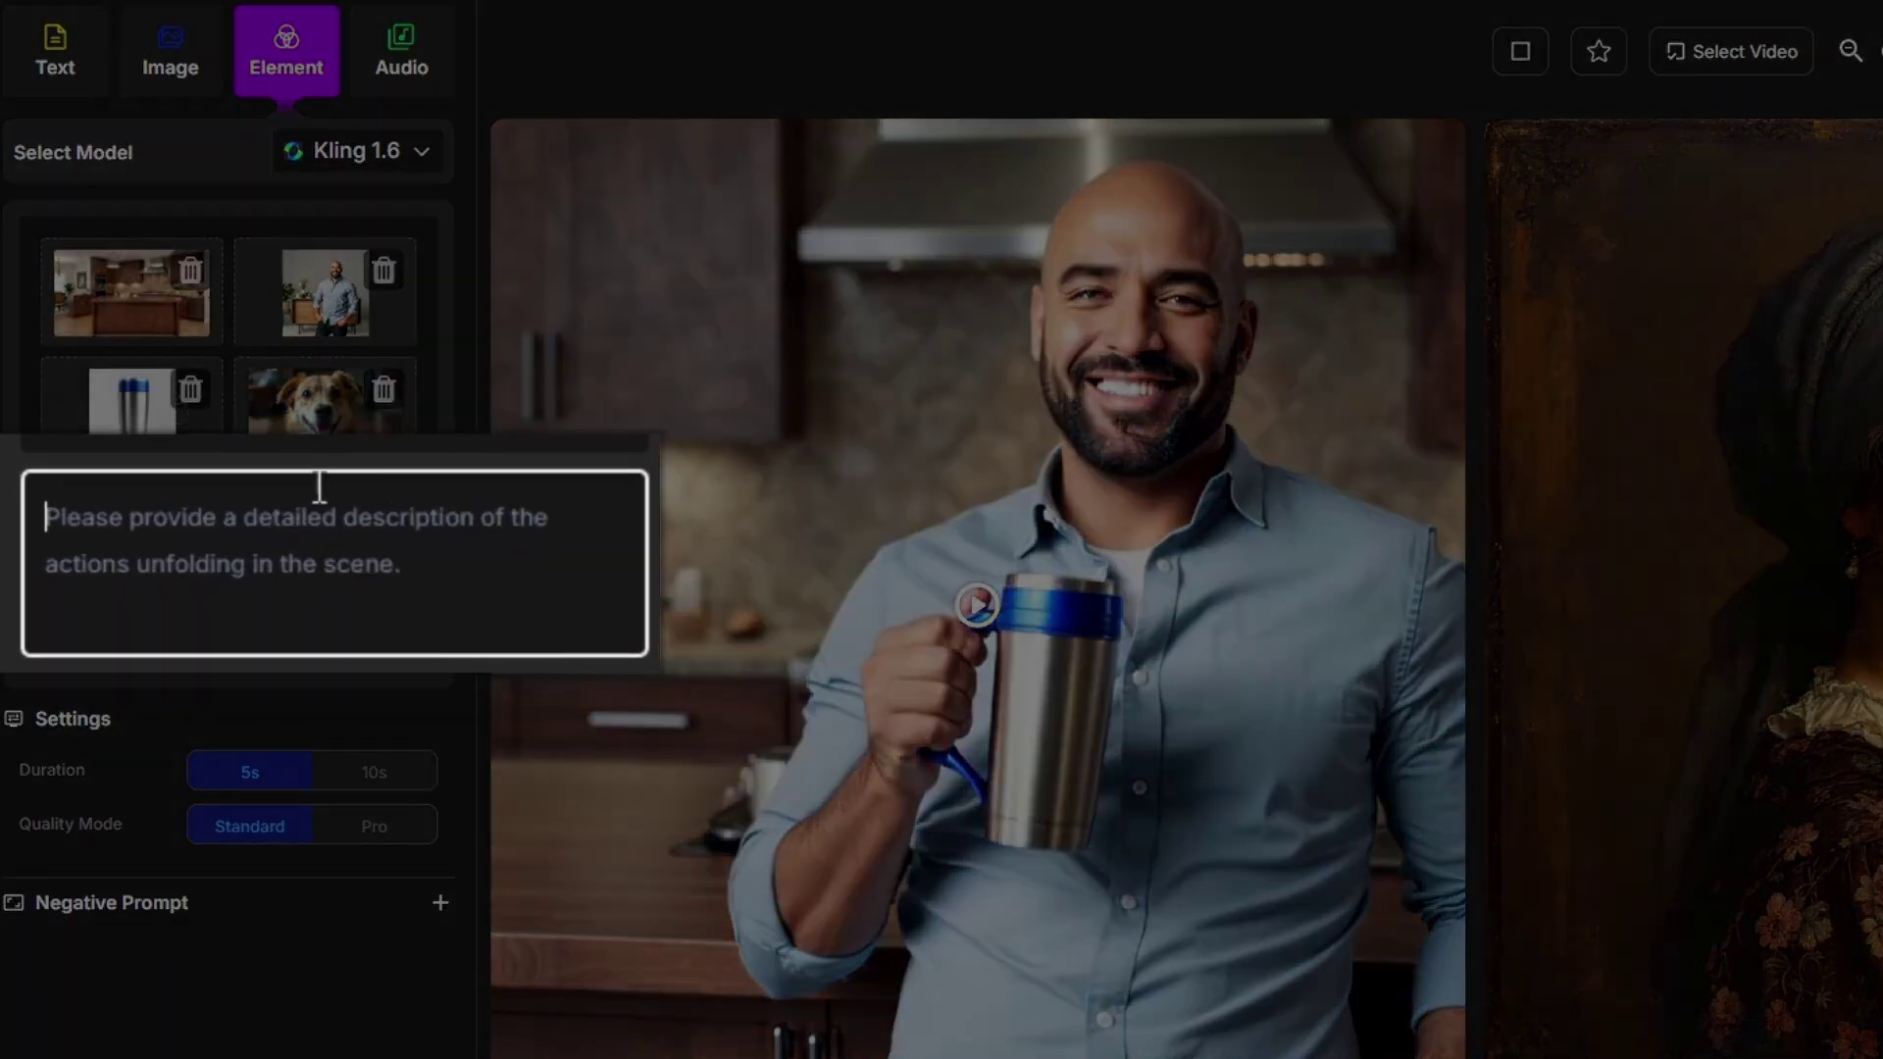
text(The man, standing in the kitchen, takes a drink from the stainless steel tumbler, as the dog walks into the scene and sits beside the man.)
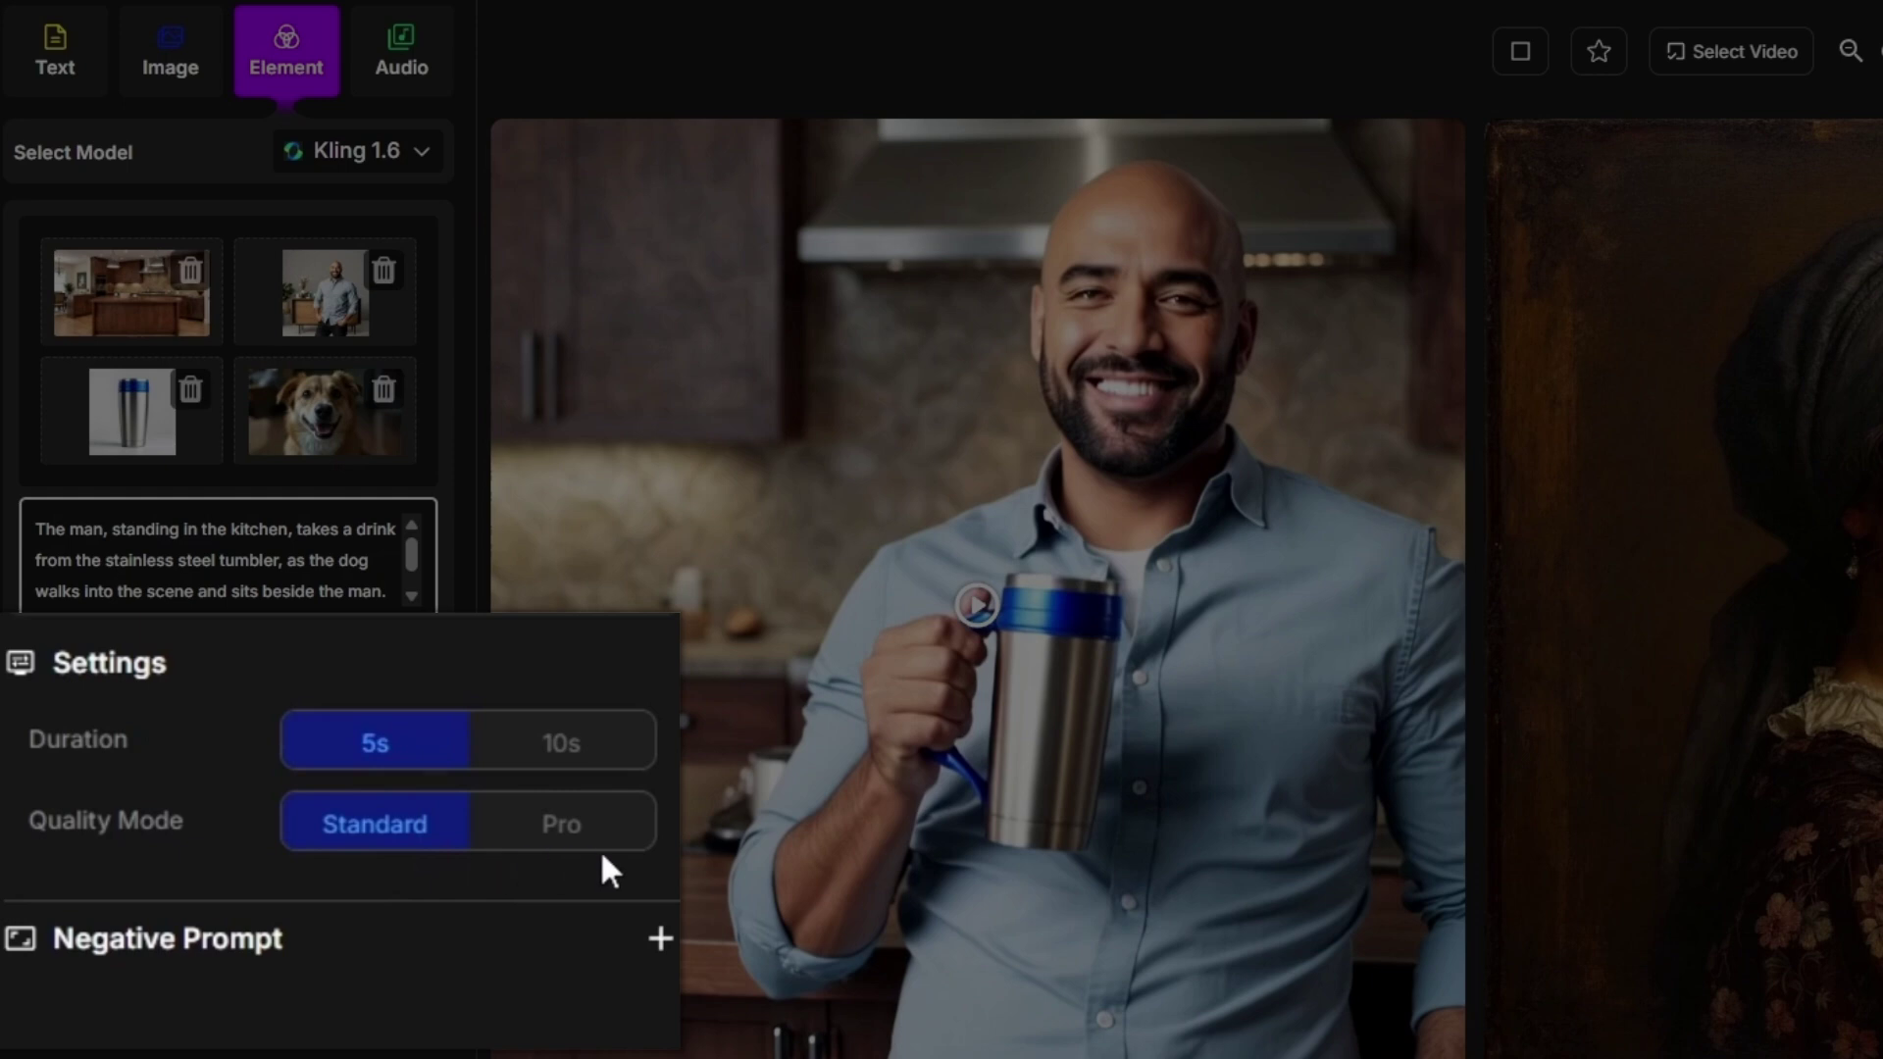
Step: Check the negative prompt section without entering anything, and set the video's quality mode to Pro
click(660, 940)
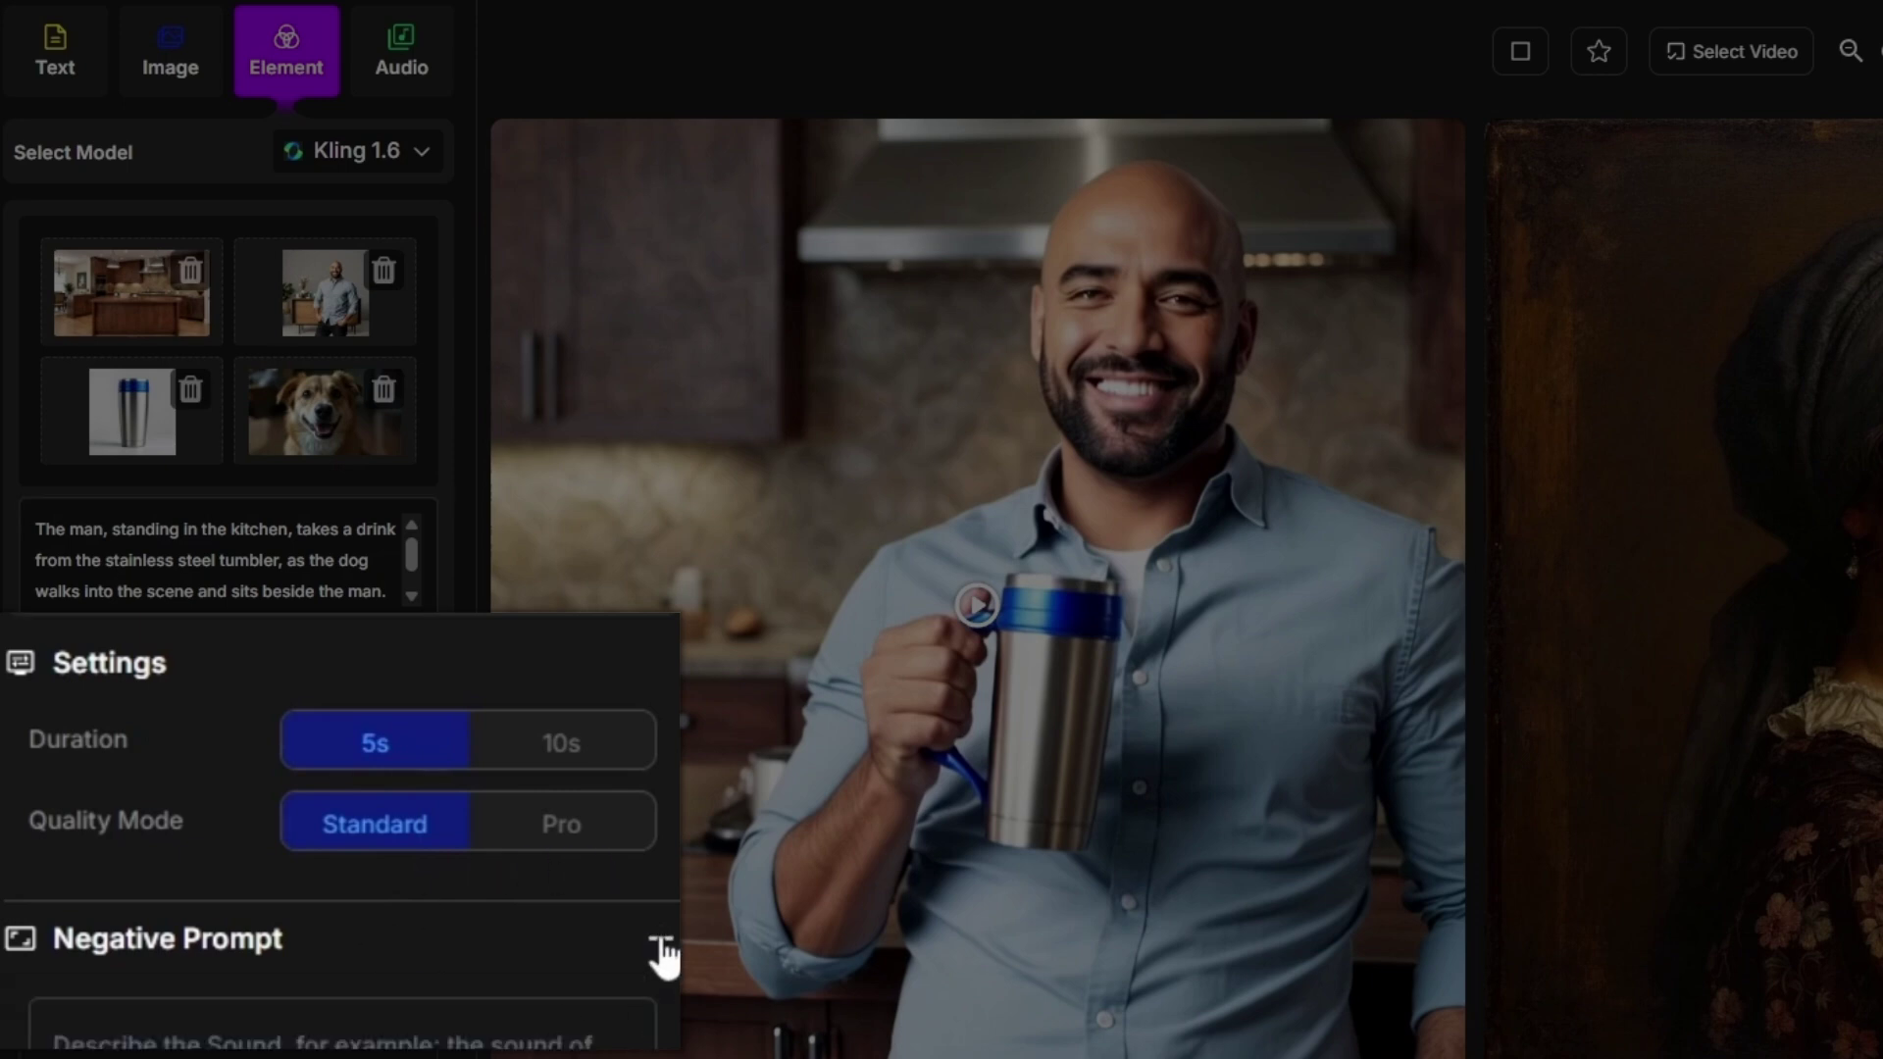
click(660, 943)
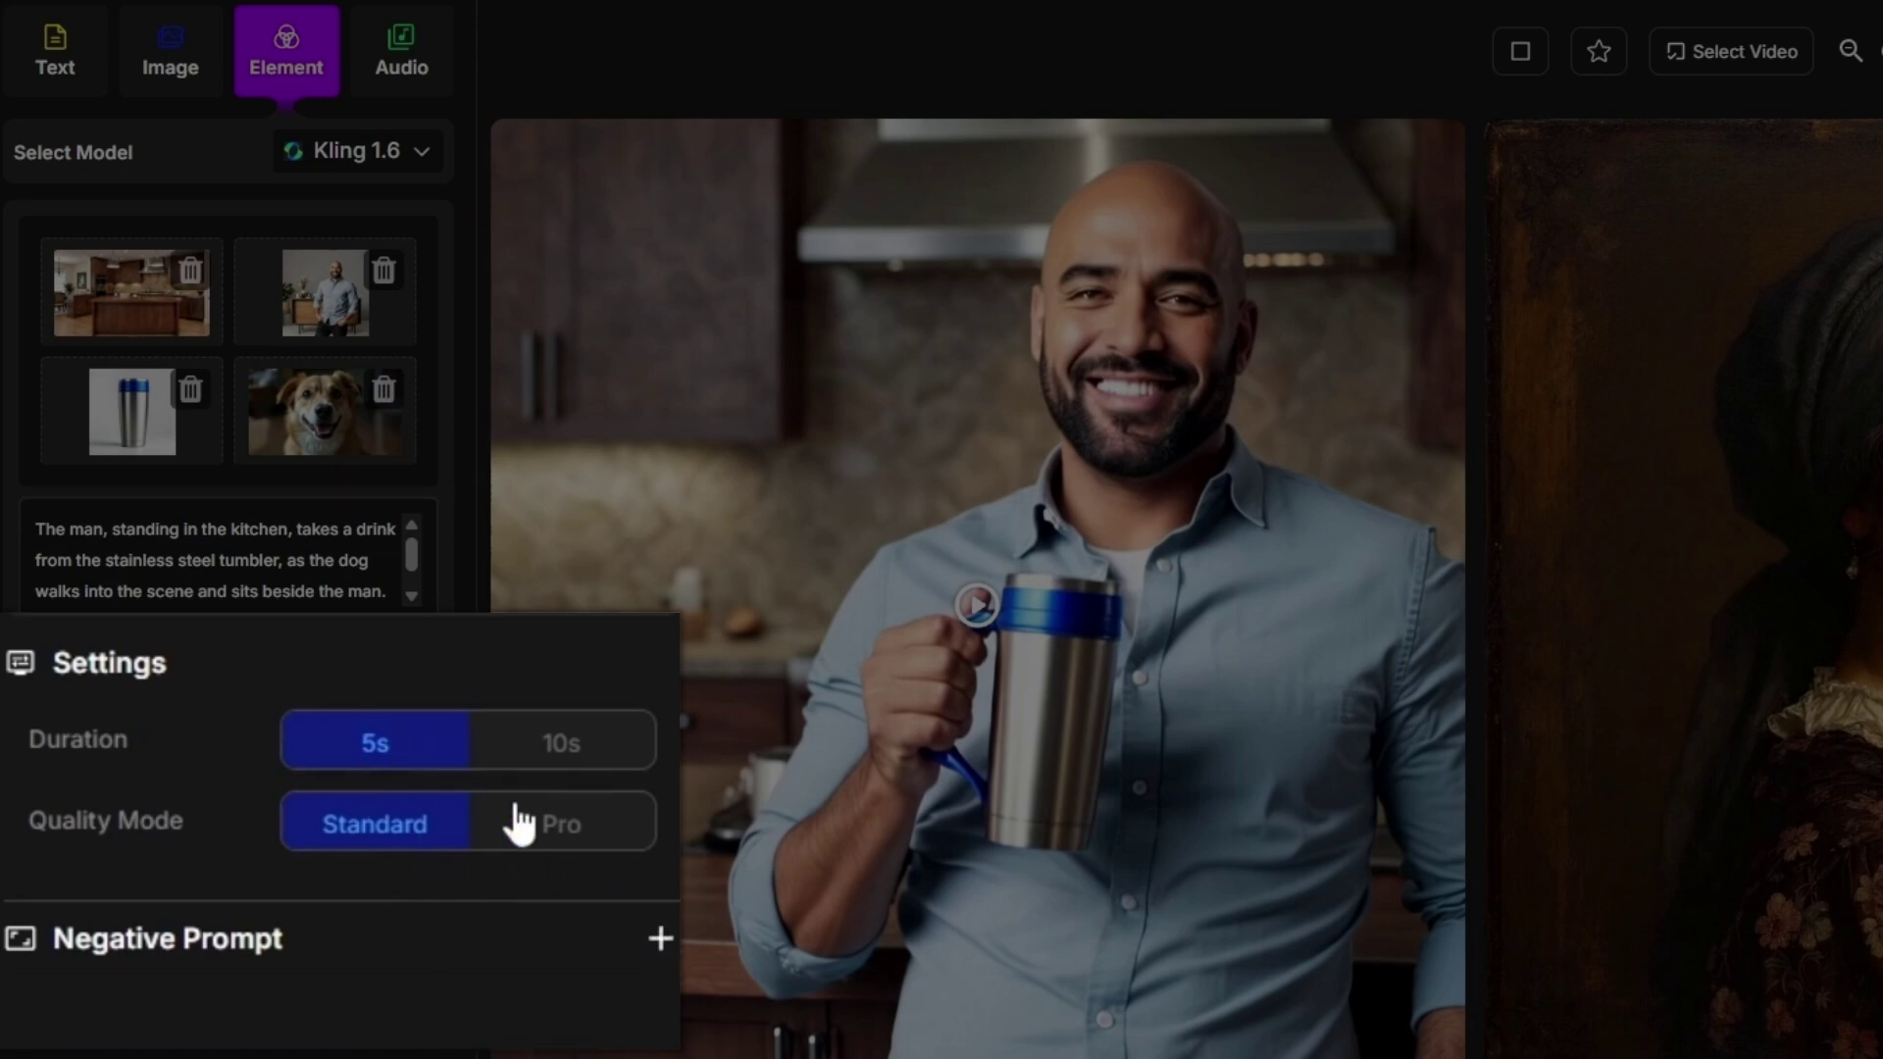
click(593, 830)
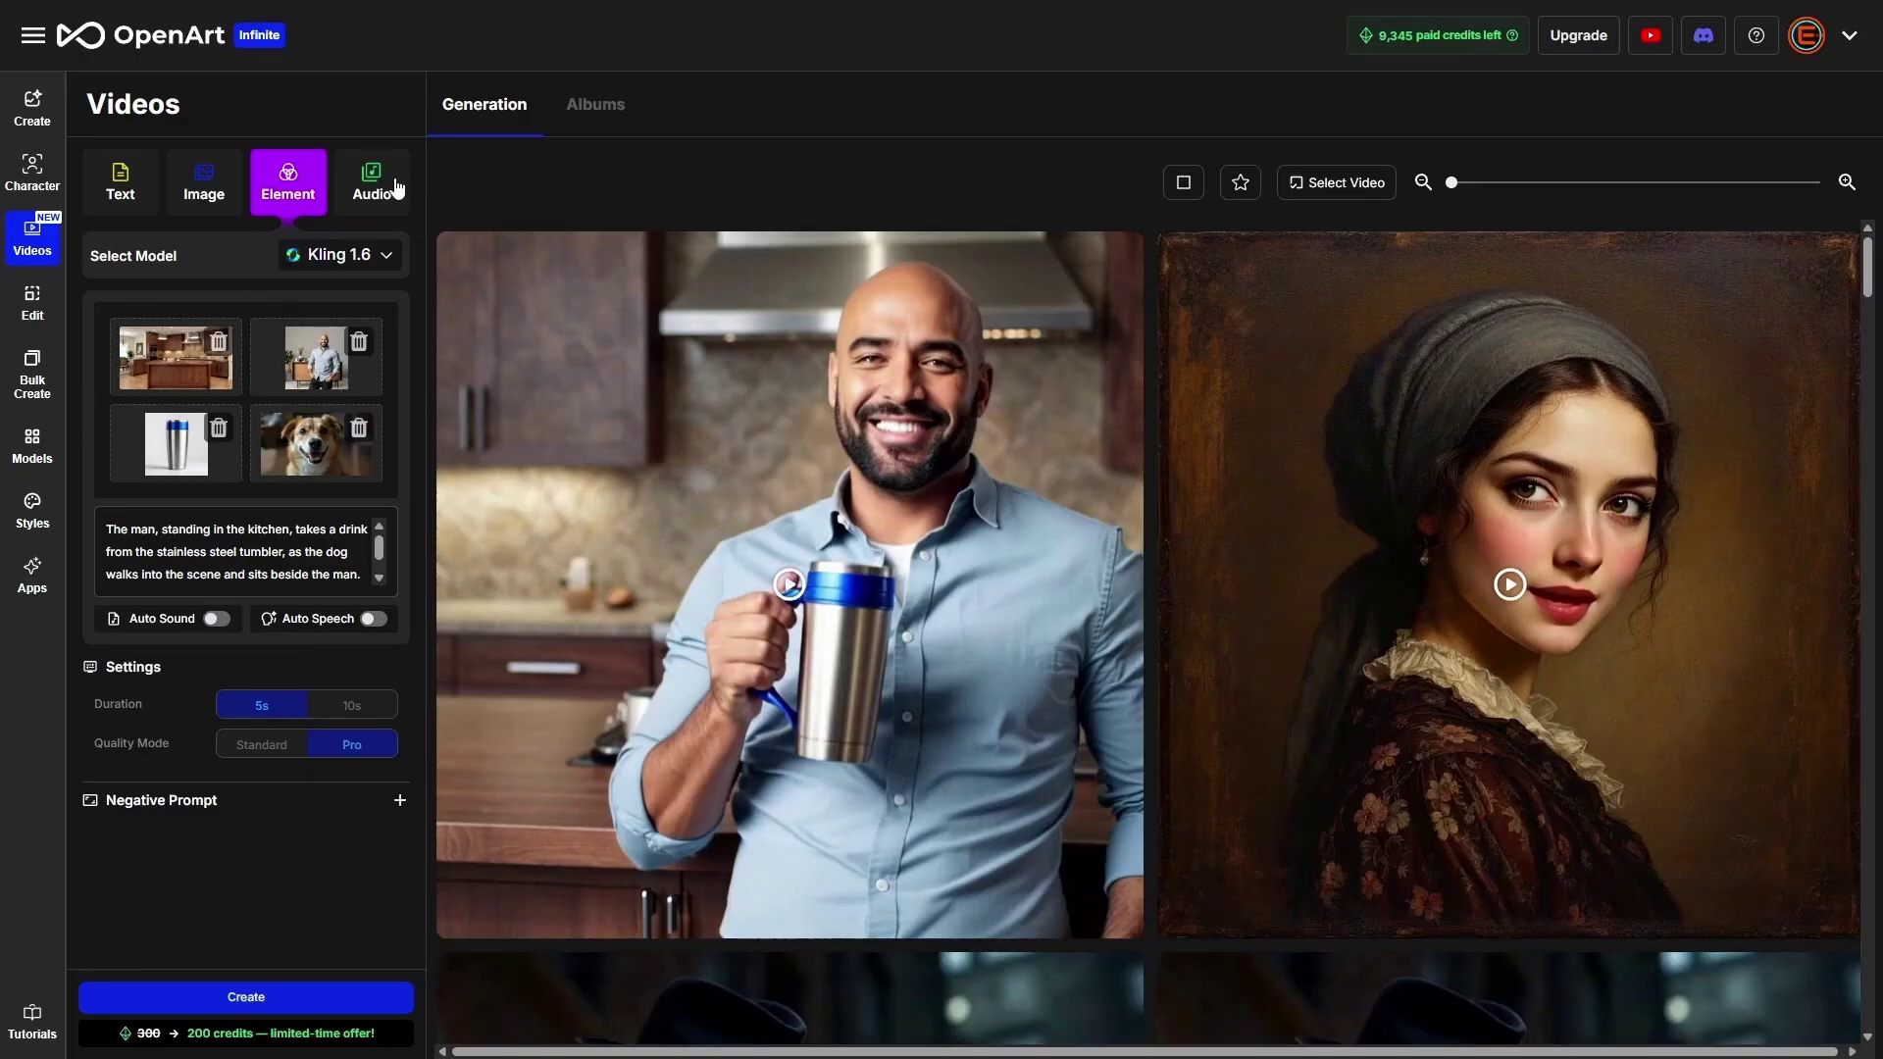
Step: Examine the Audio mode's video source, Auto Sound and Auto Speech options, and compare them with the Text, Image and Element modes
click(394, 190)
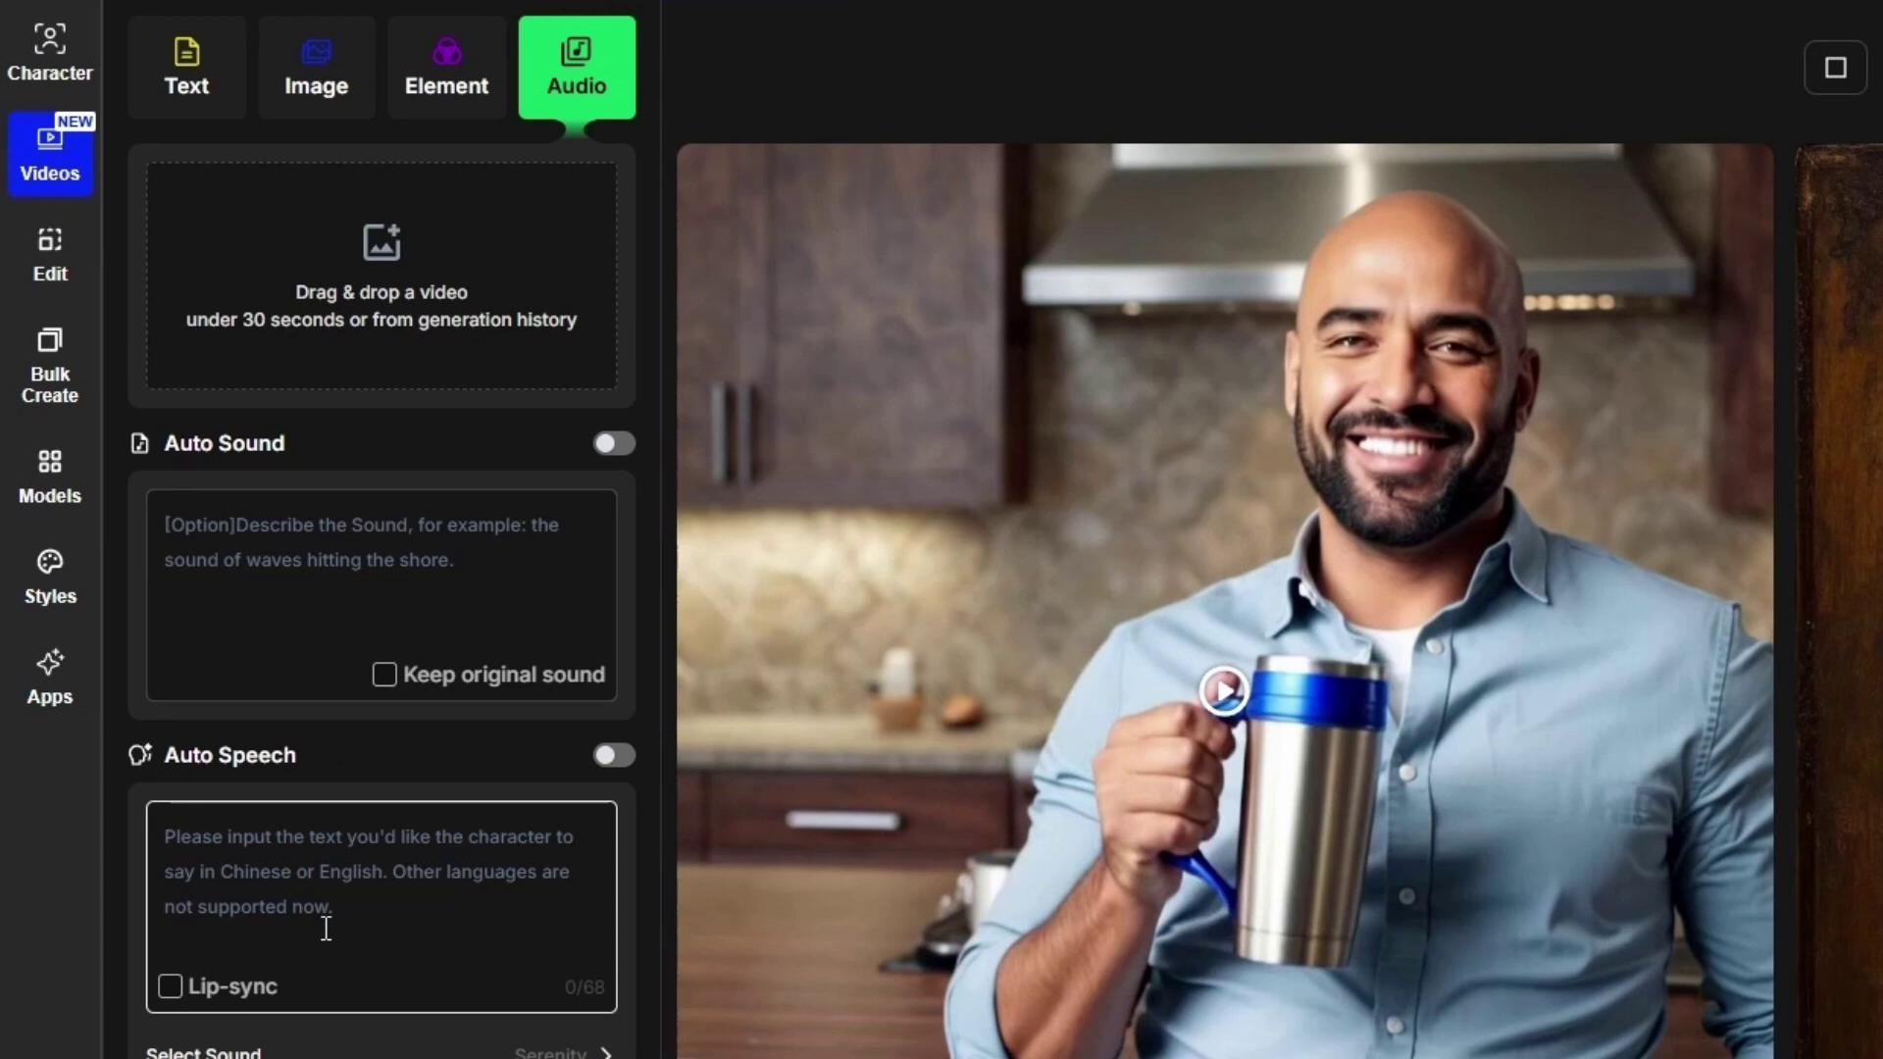
click(201, 76)
click(315, 74)
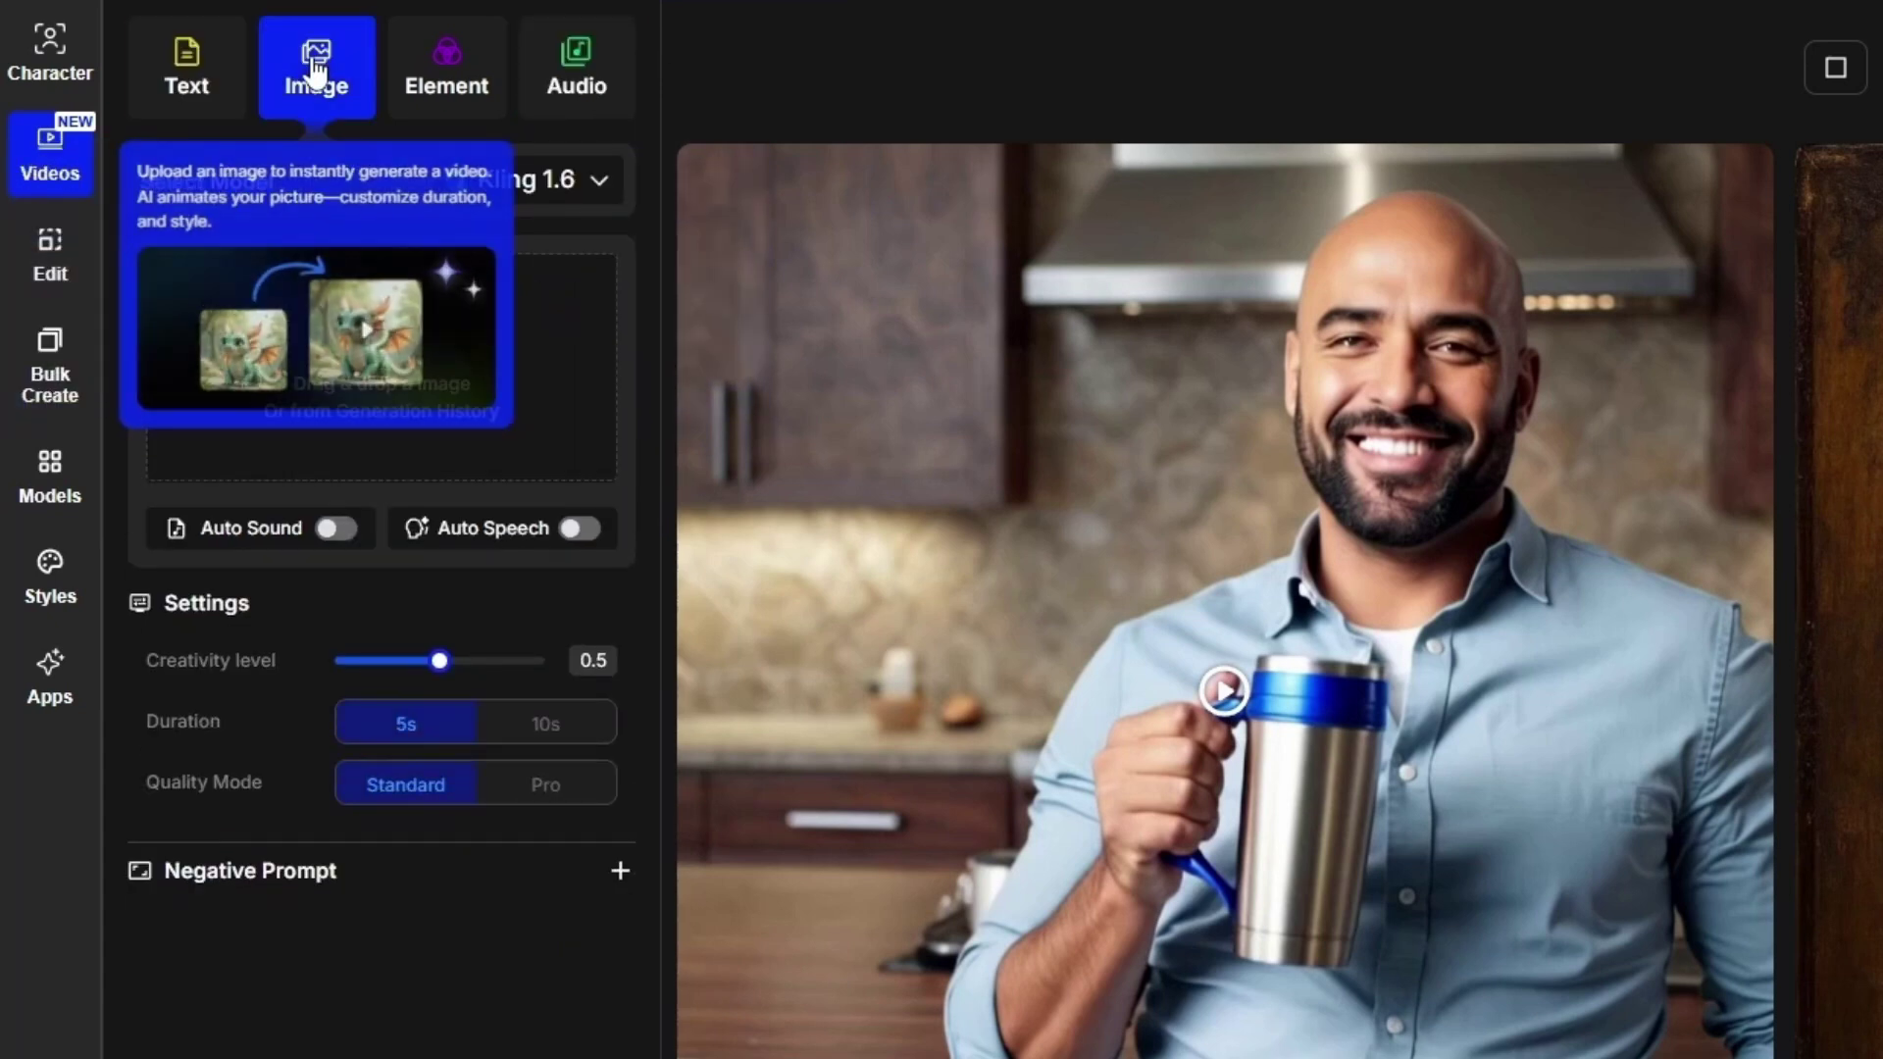
click(440, 93)
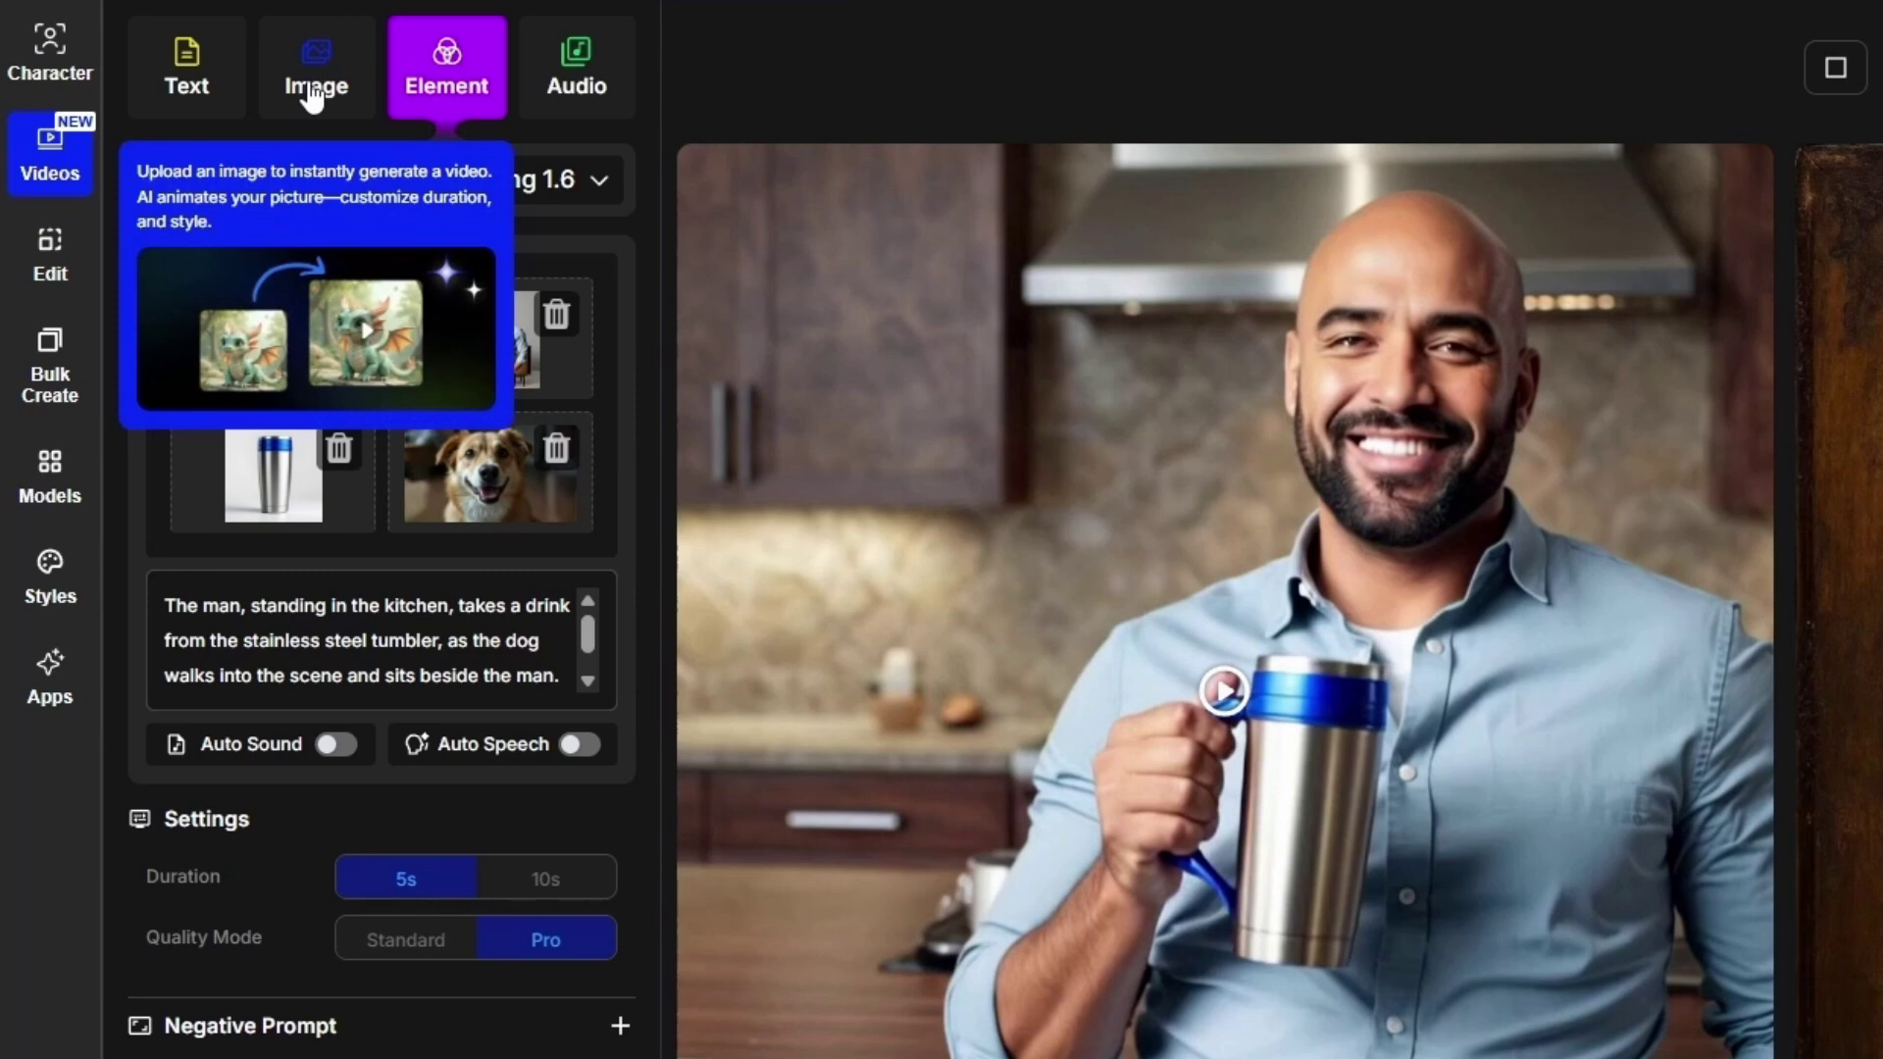
click(313, 98)
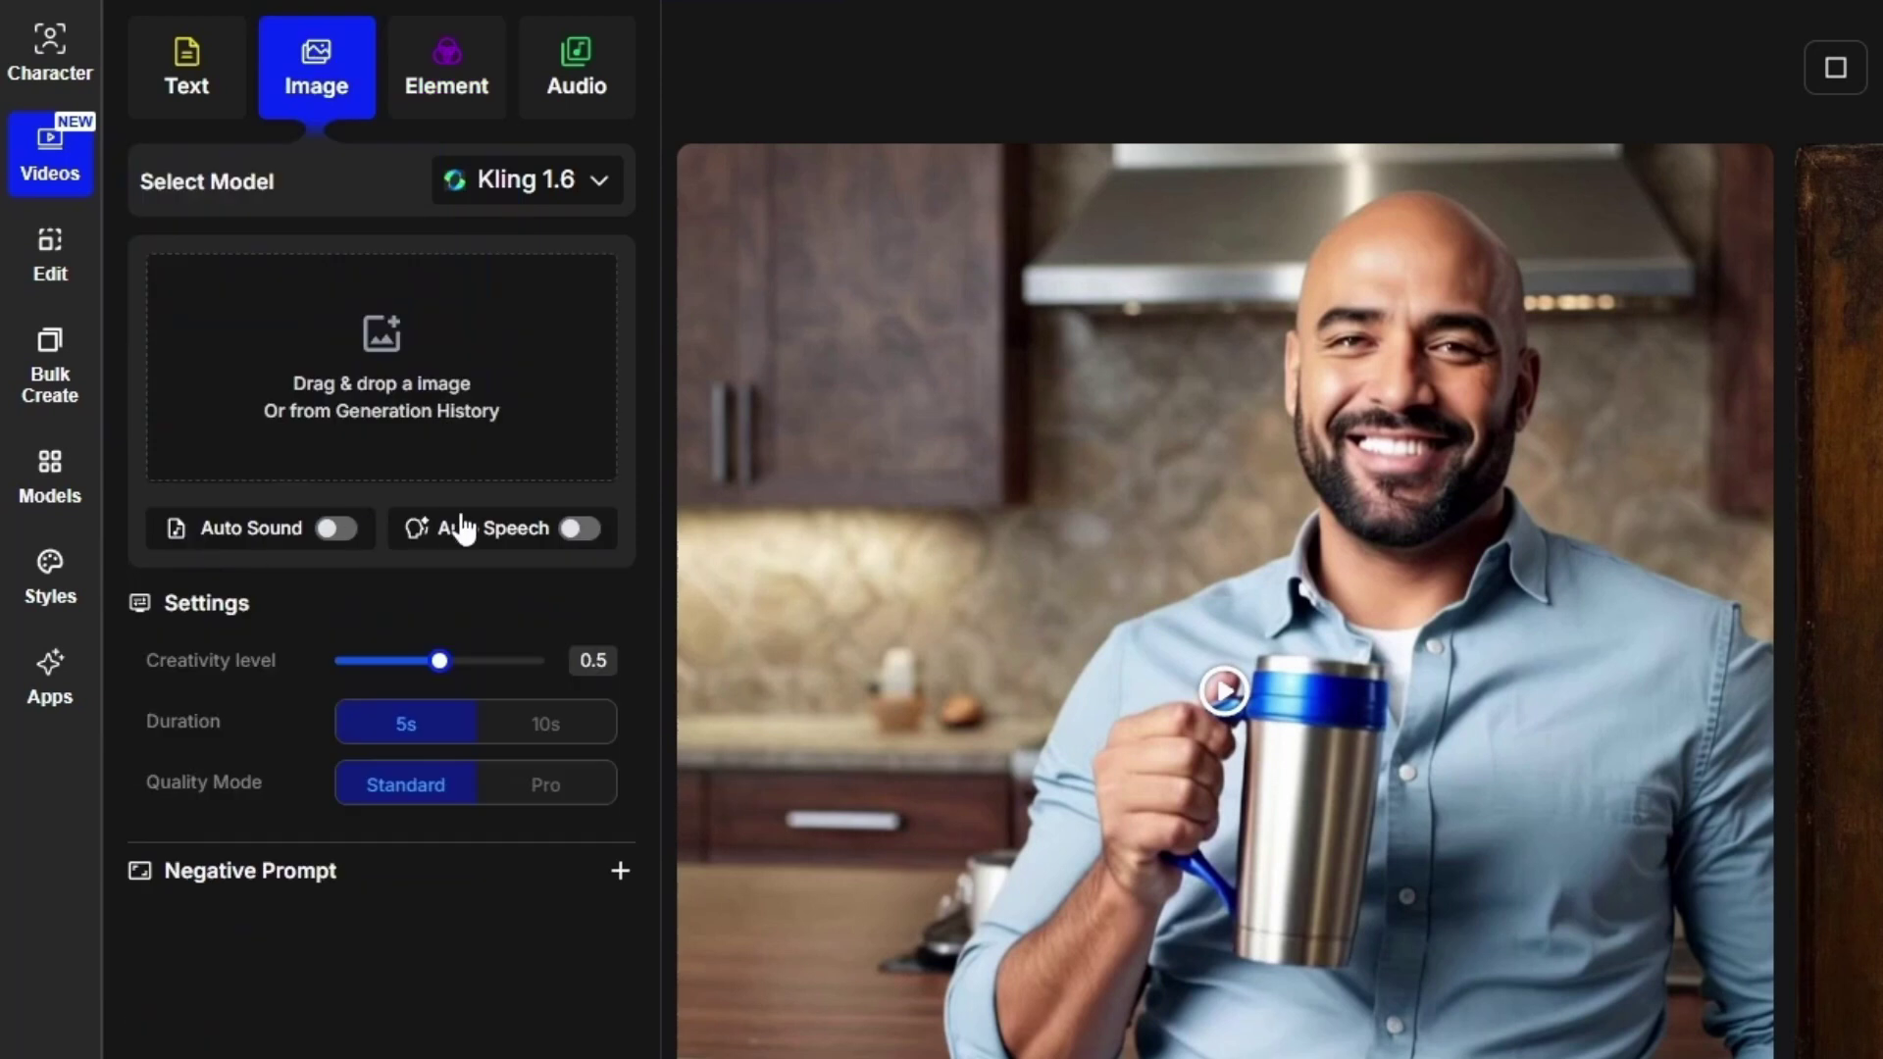
click(193, 95)
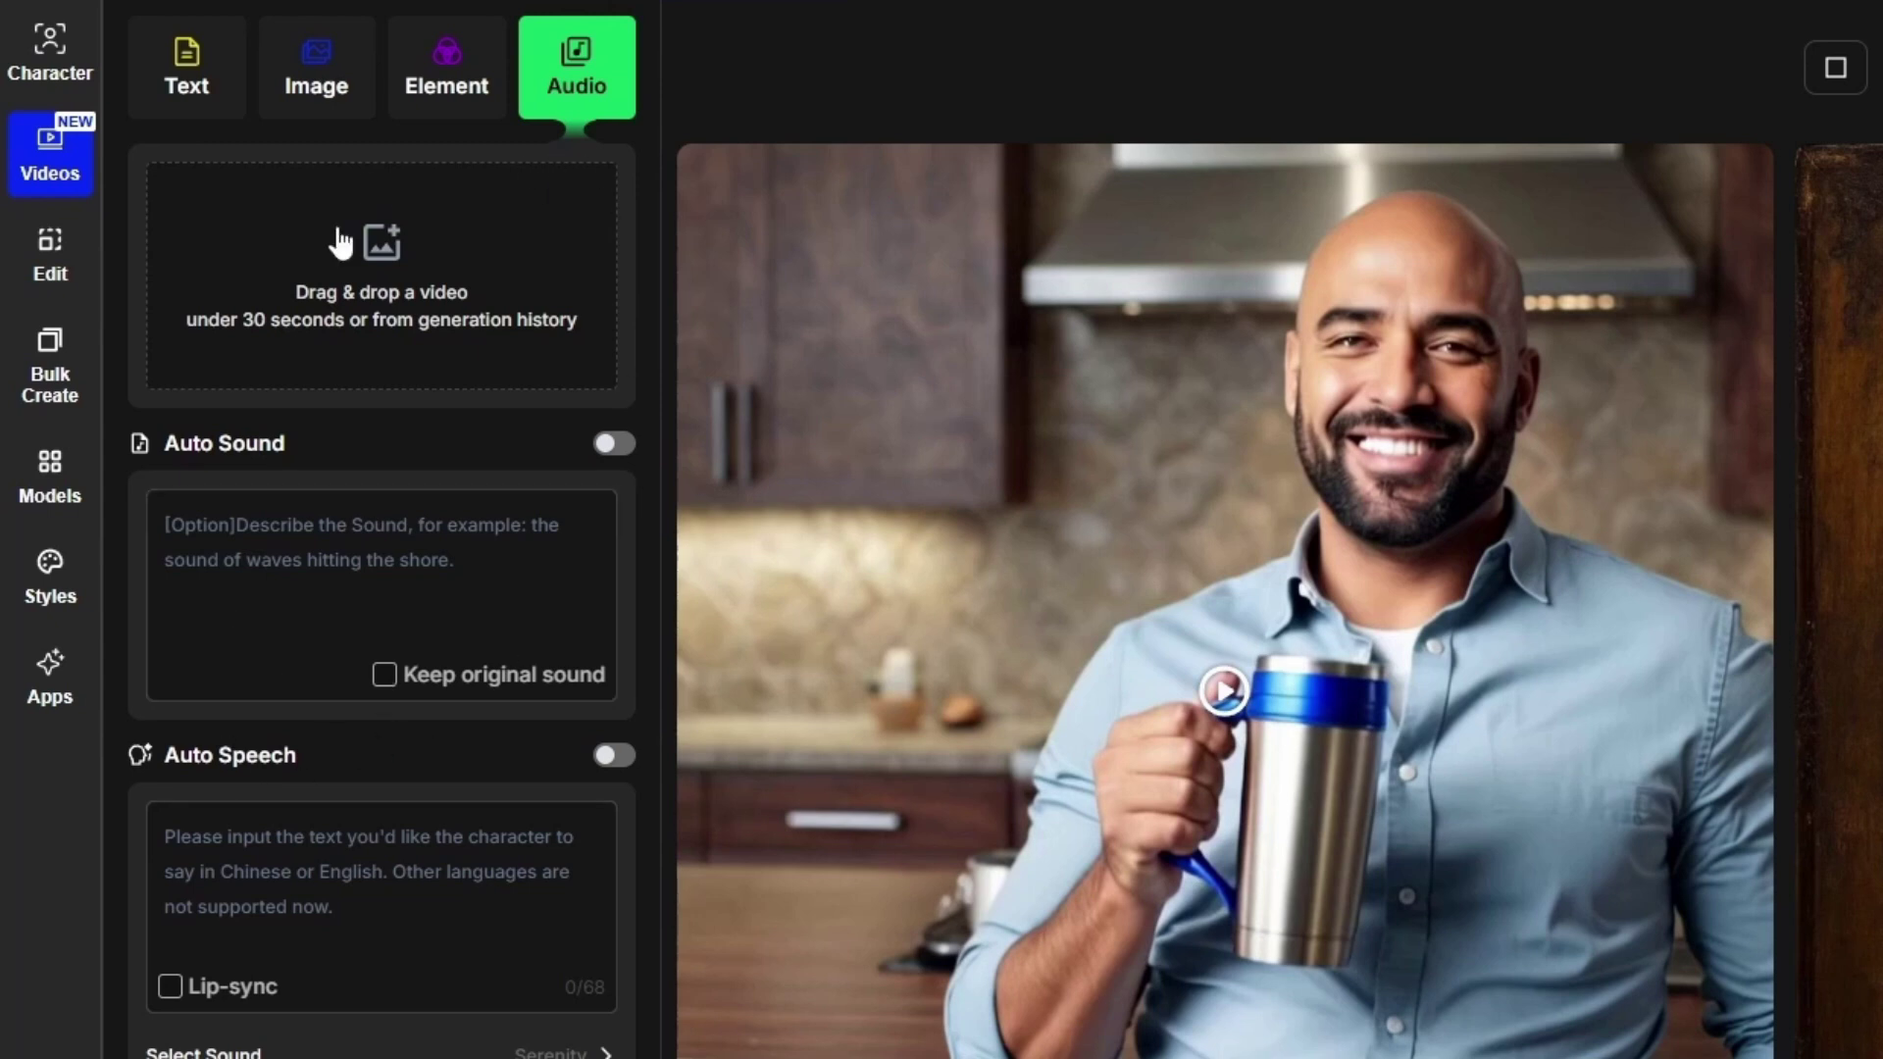
mouse_move(389, 250)
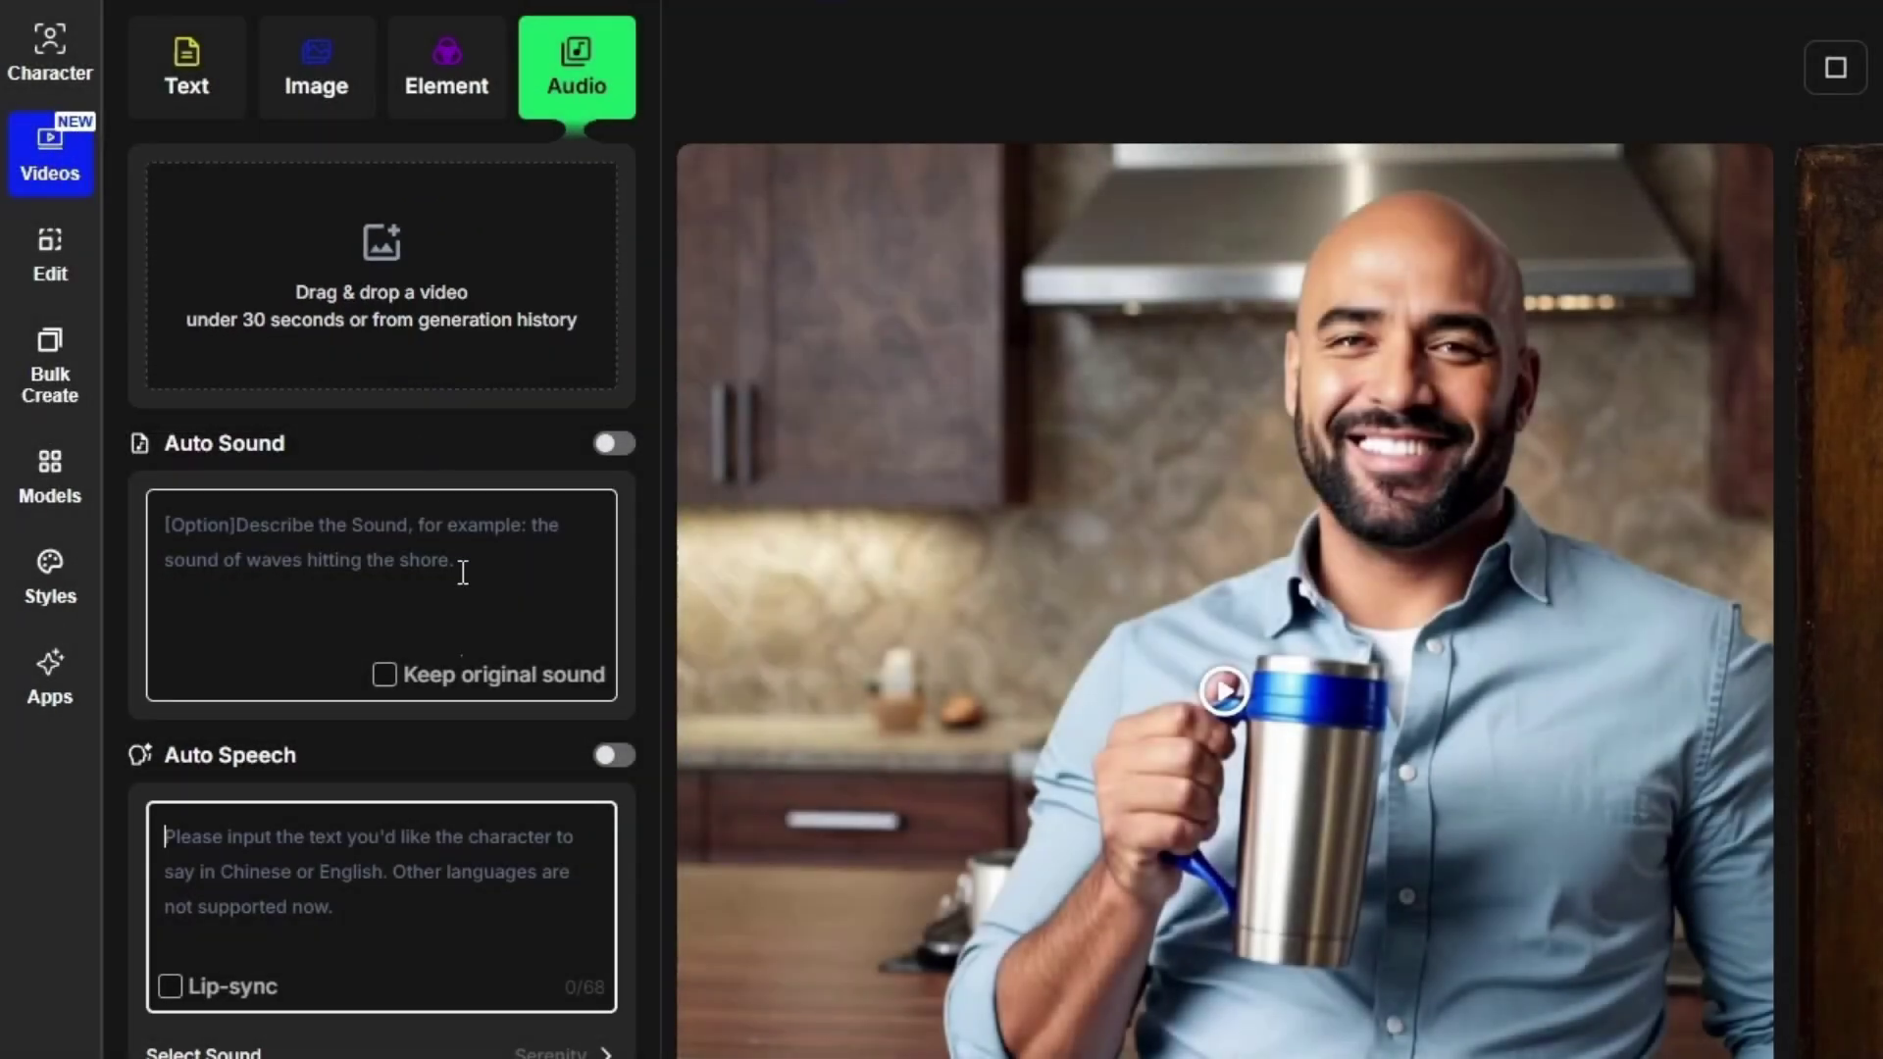
click(398, 814)
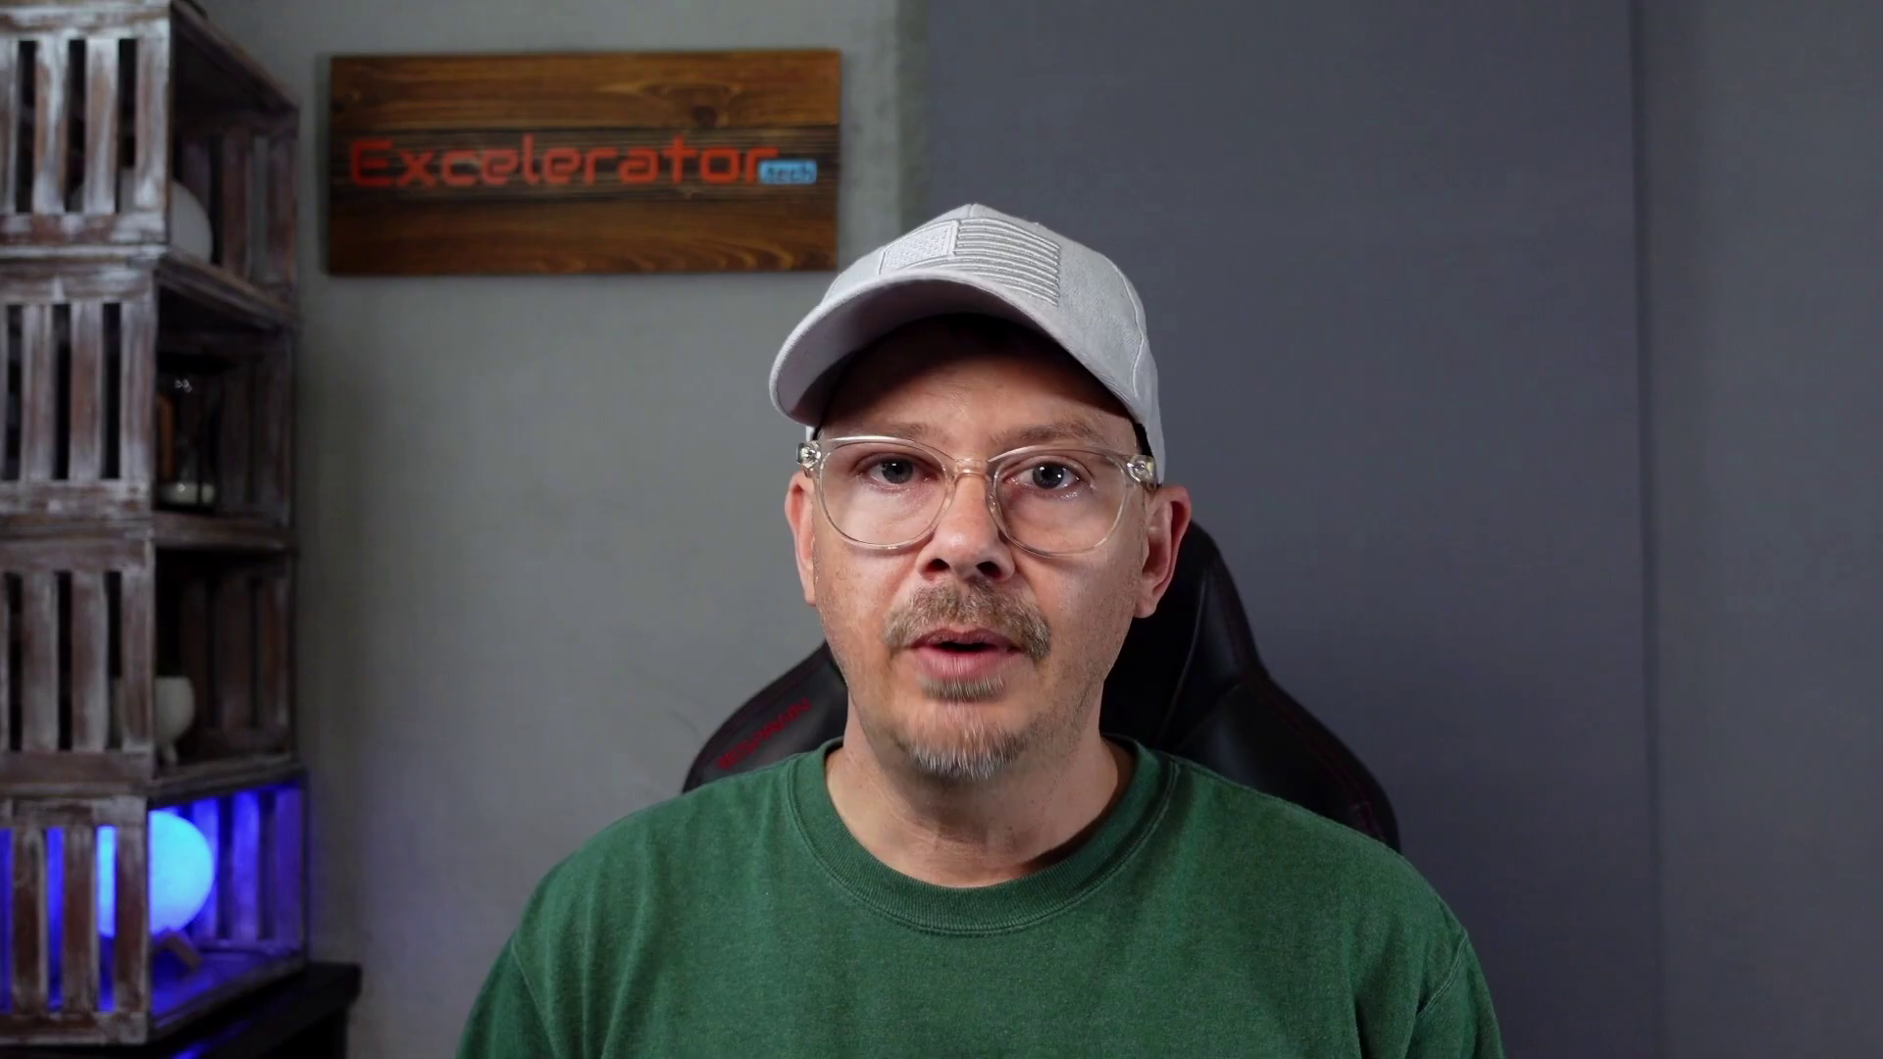